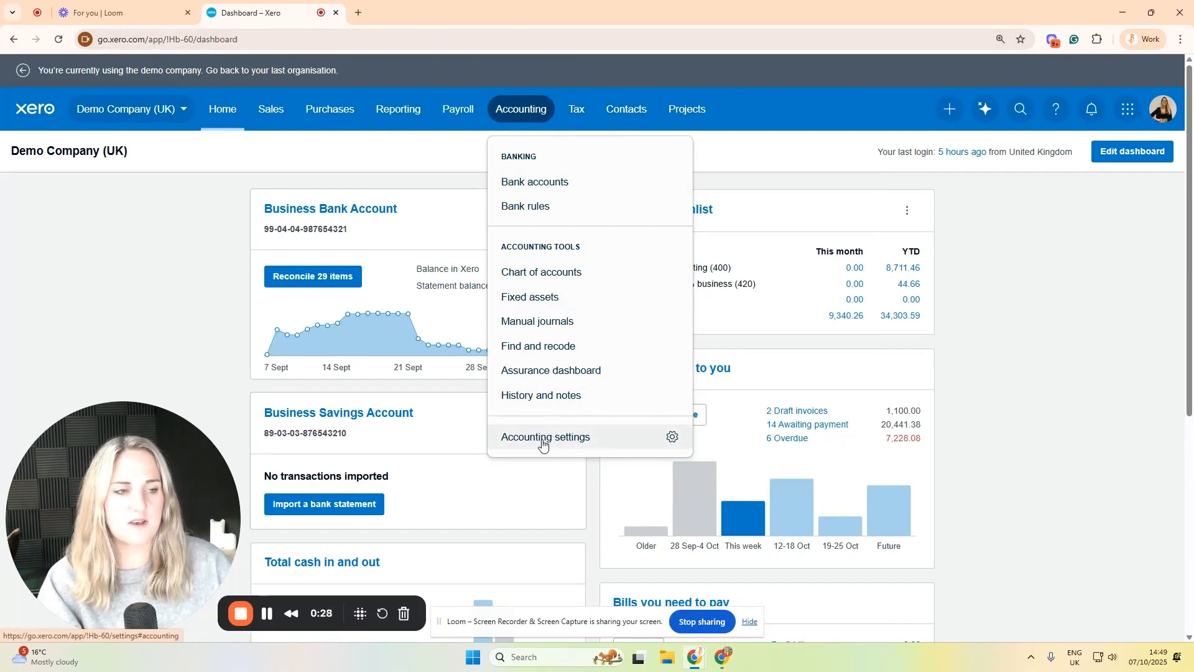
Open the tracking categories from the accounting settings and hide the page's help banner.
click(542, 439)
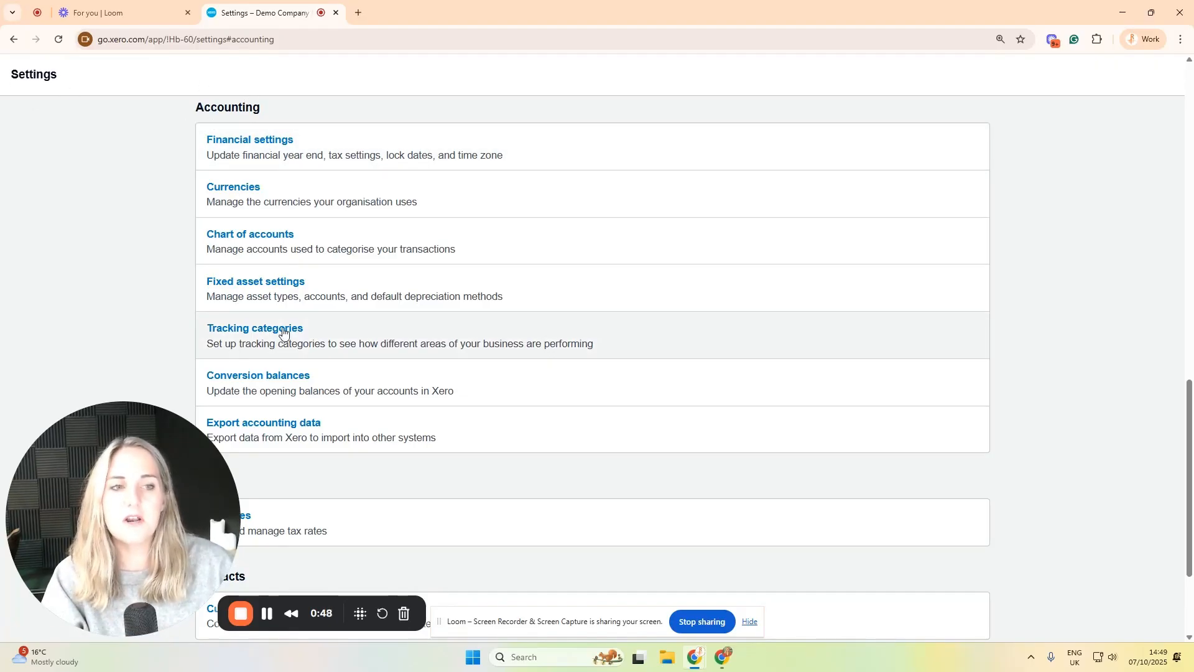
click(233, 336)
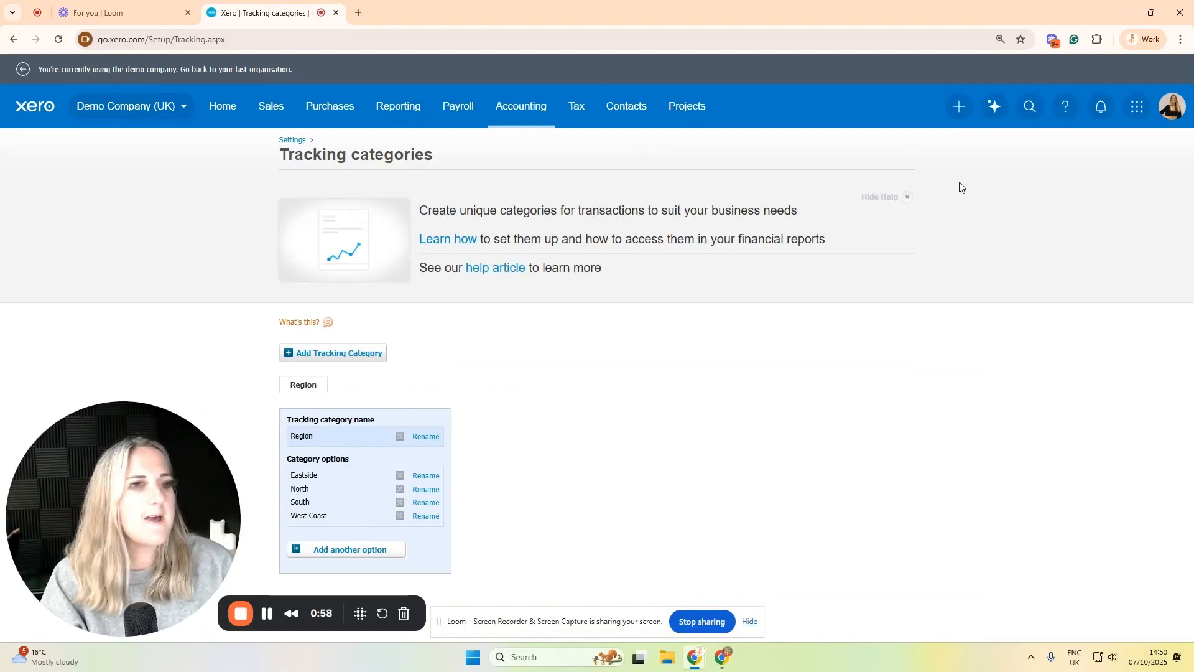
click(901, 197)
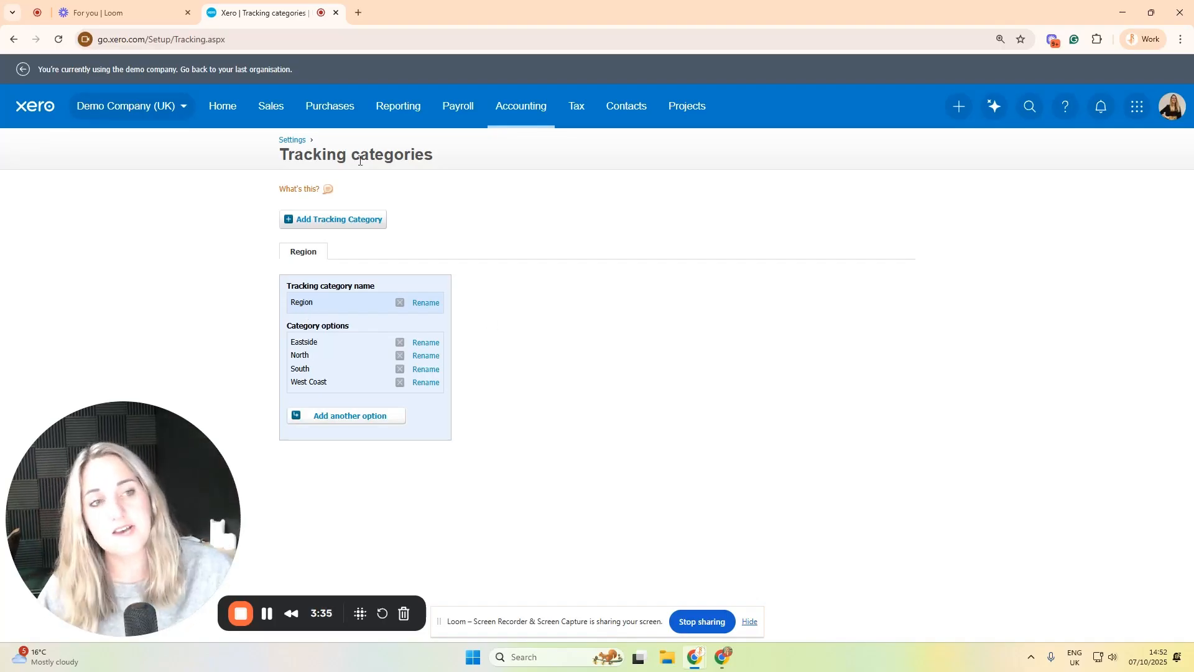
Start a new tracking category named "Sales person".
click(352, 225)
drag(342, 307, 268, 311)
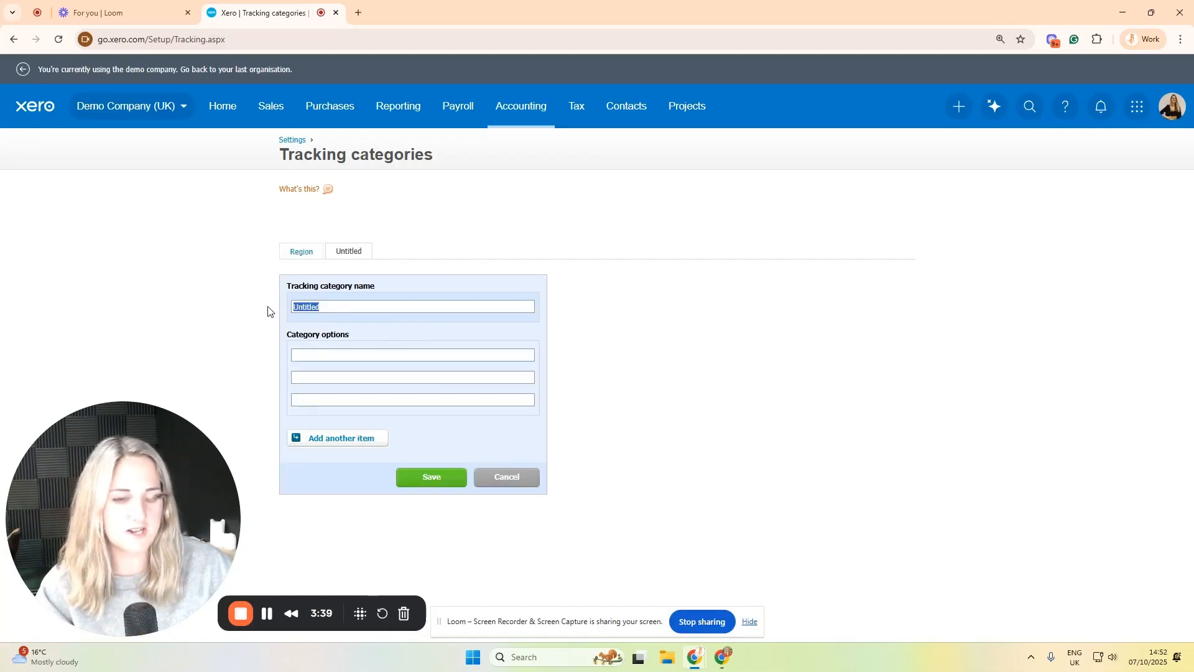
text(Sales pe)
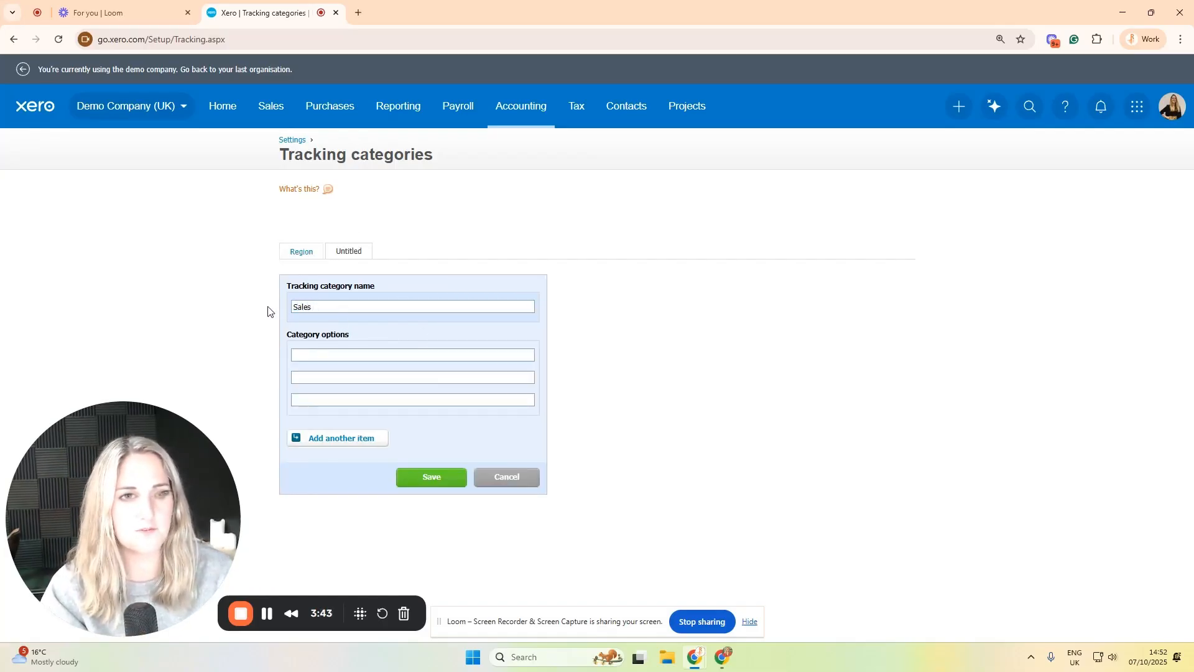
text(person)
Enter three salespeople's first names as the category options and save the Sales person tracking category.
click(367, 354)
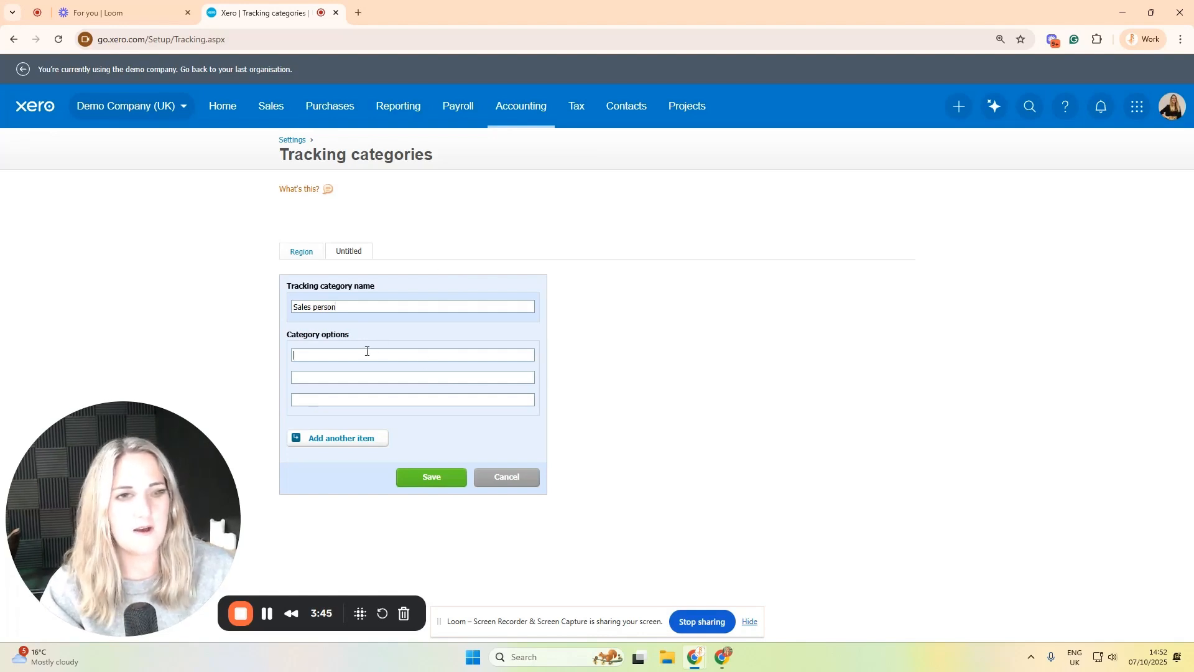
text(Sam)
click(297, 379)
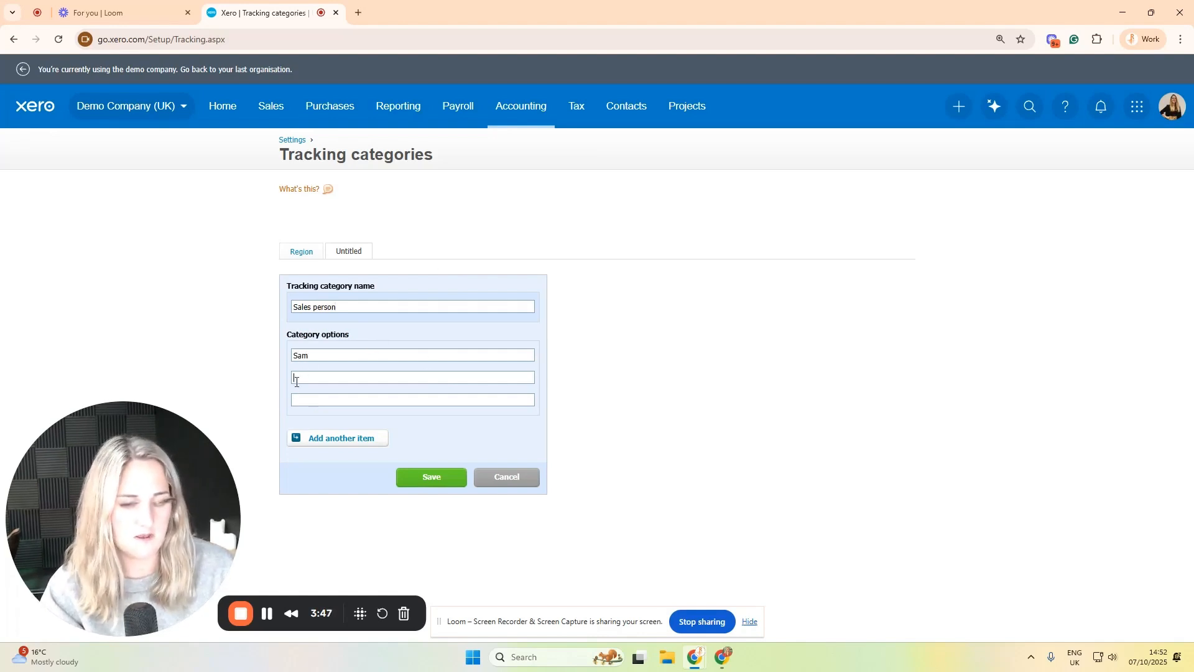
text(Ross)
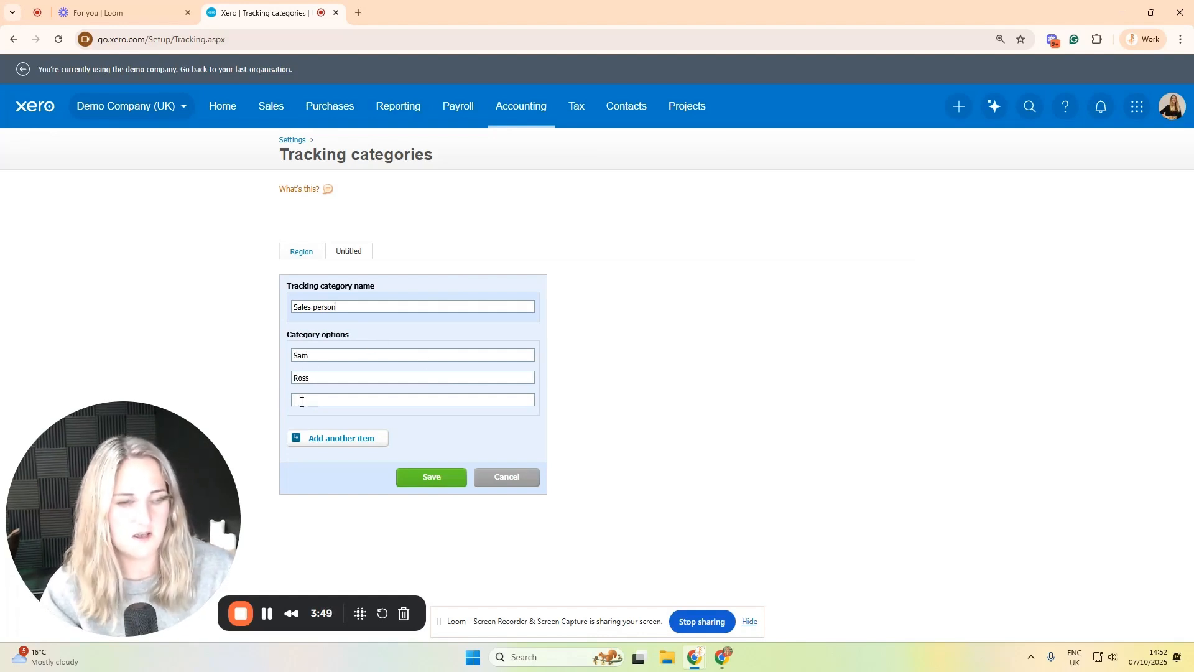
text(Su)
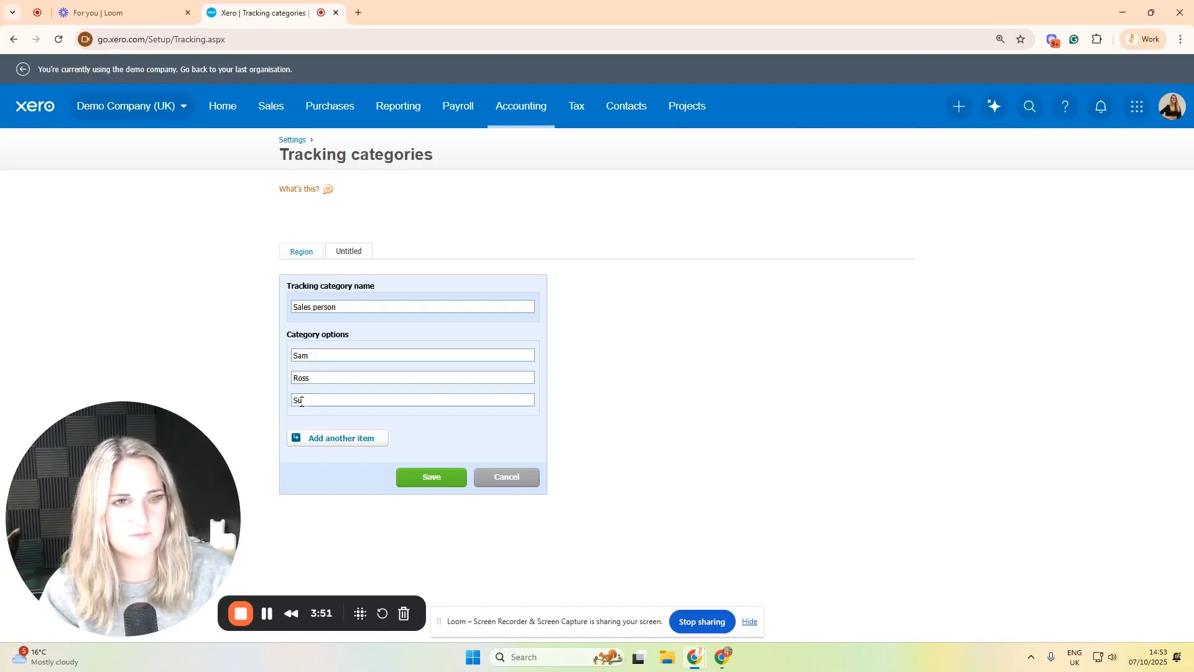
text(ean)
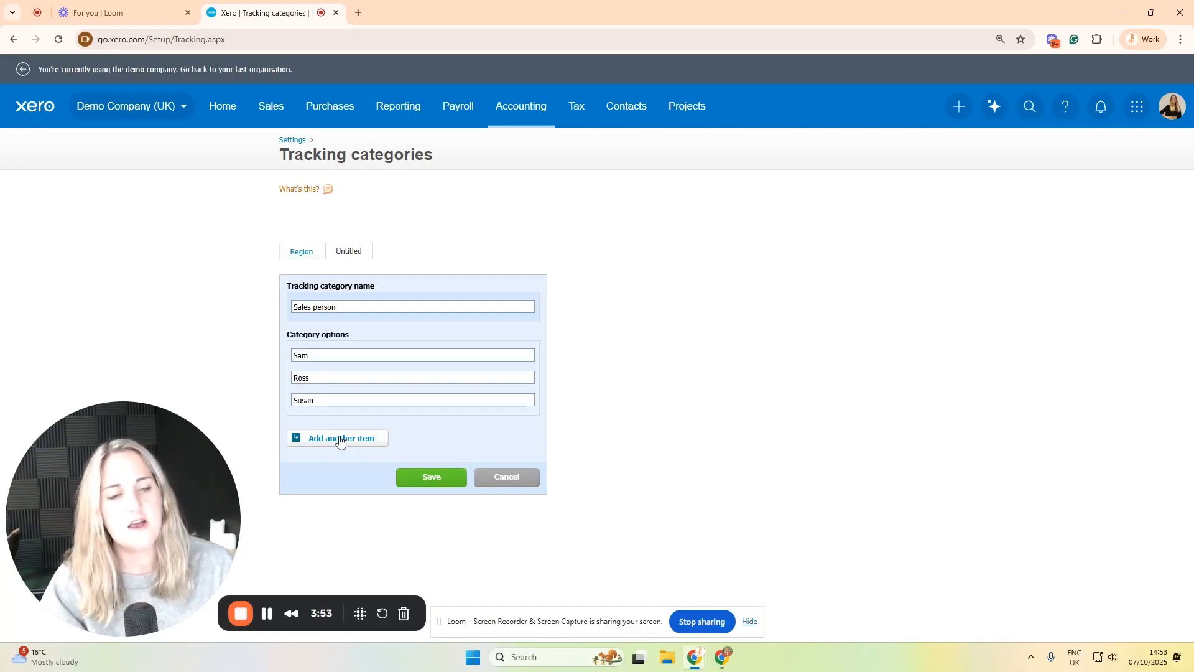
click(342, 443)
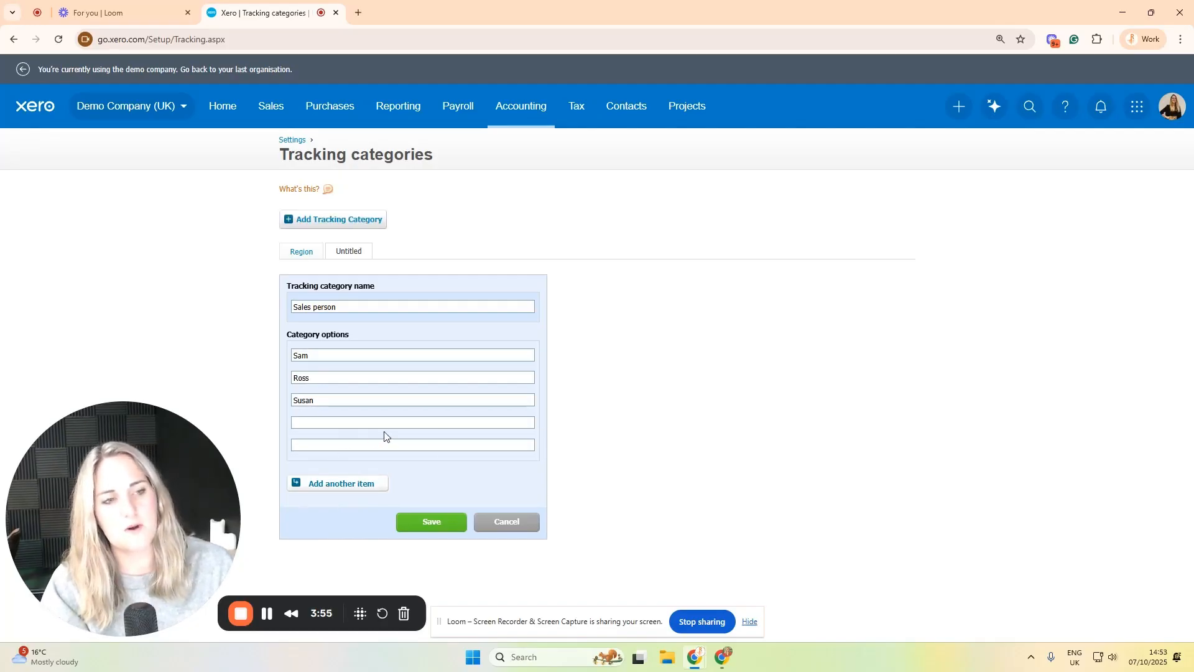
click(329, 461)
click(449, 522)
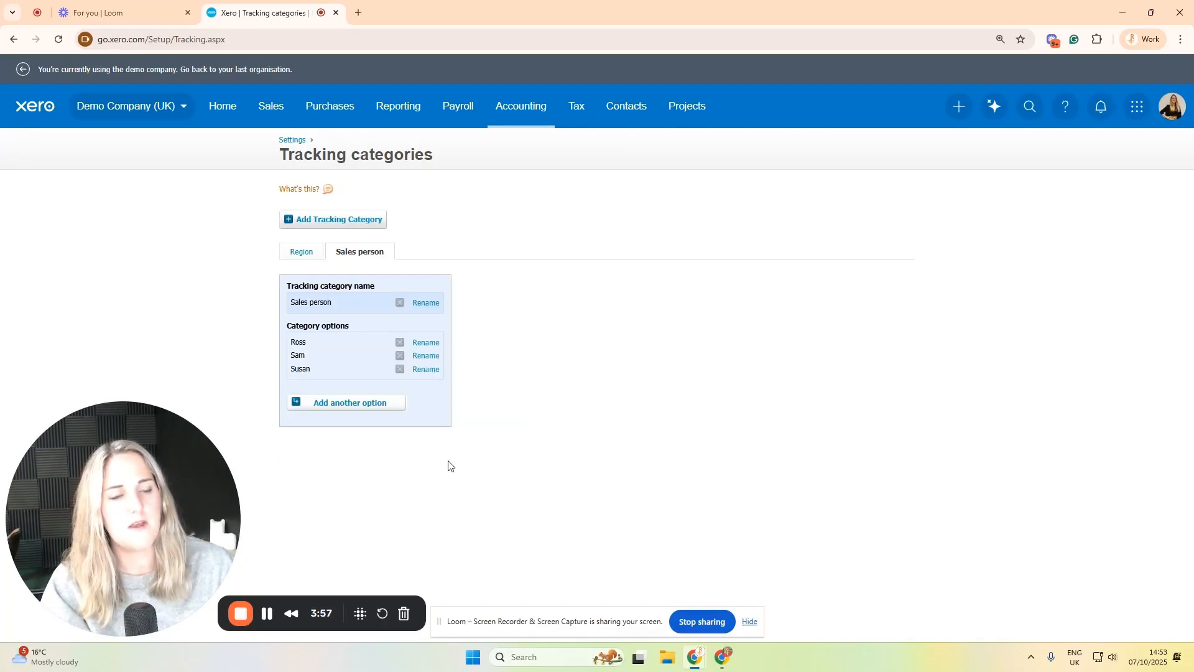
Compare the options of the Region tracking category with those of the Sales person category.
click(300, 256)
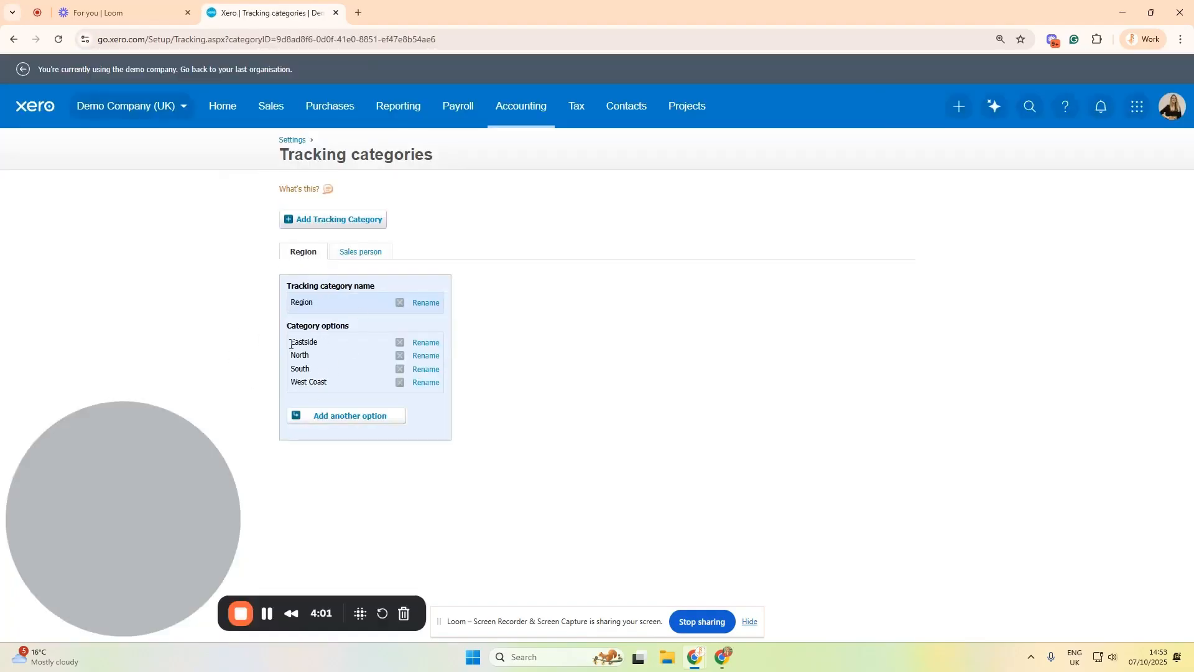
click(349, 259)
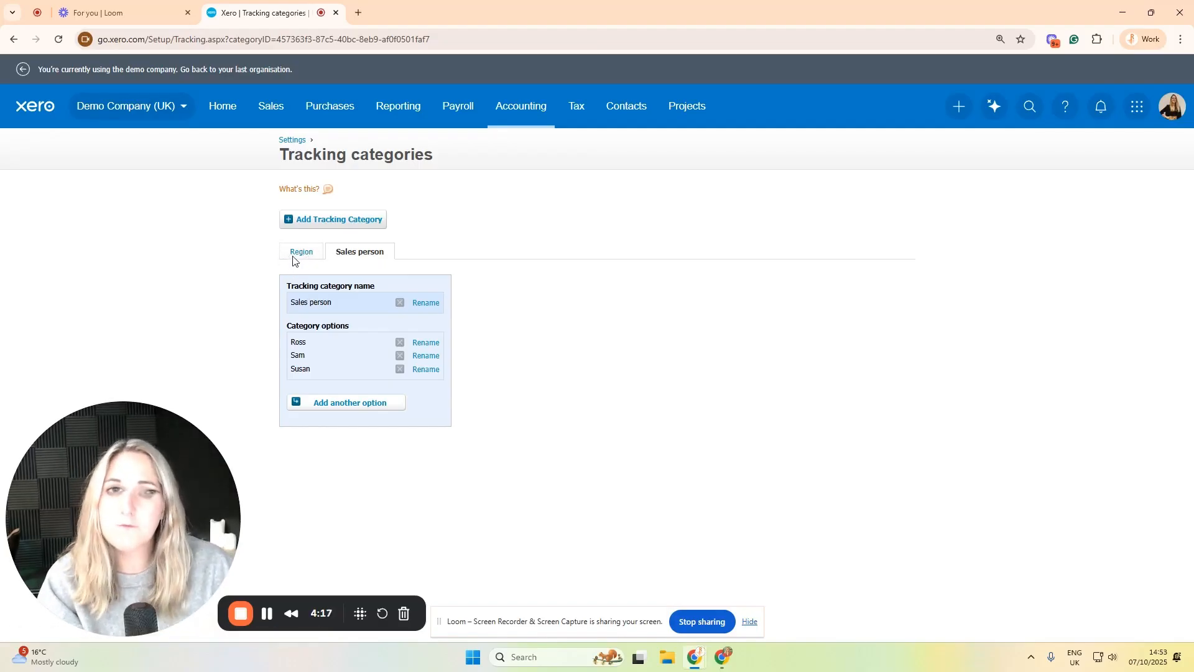
Try to add a third tracking category, read the limit on categories, and return to the Region category.
click(336, 220)
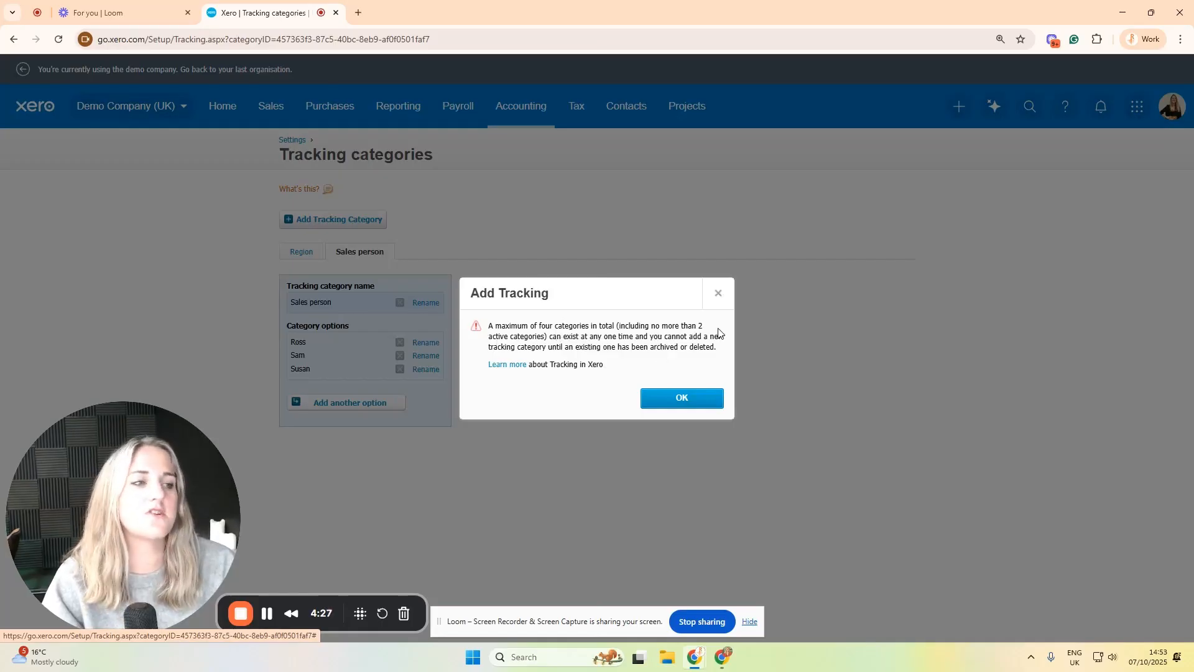
double_click(540, 326)
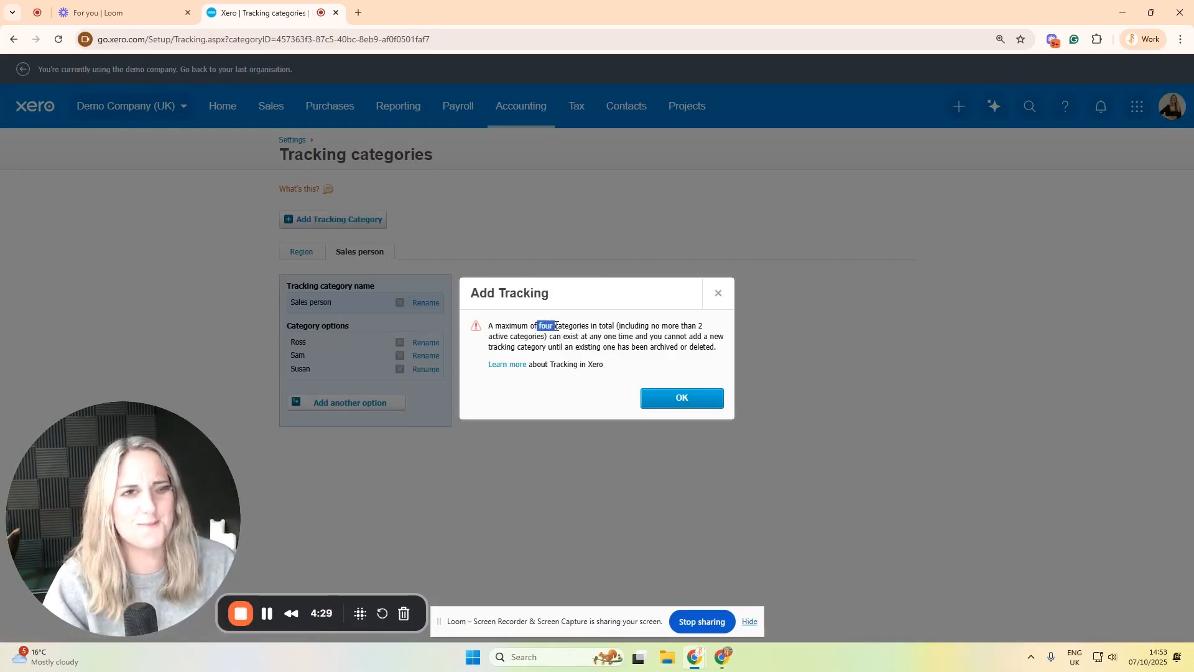
drag(630, 325, 545, 332)
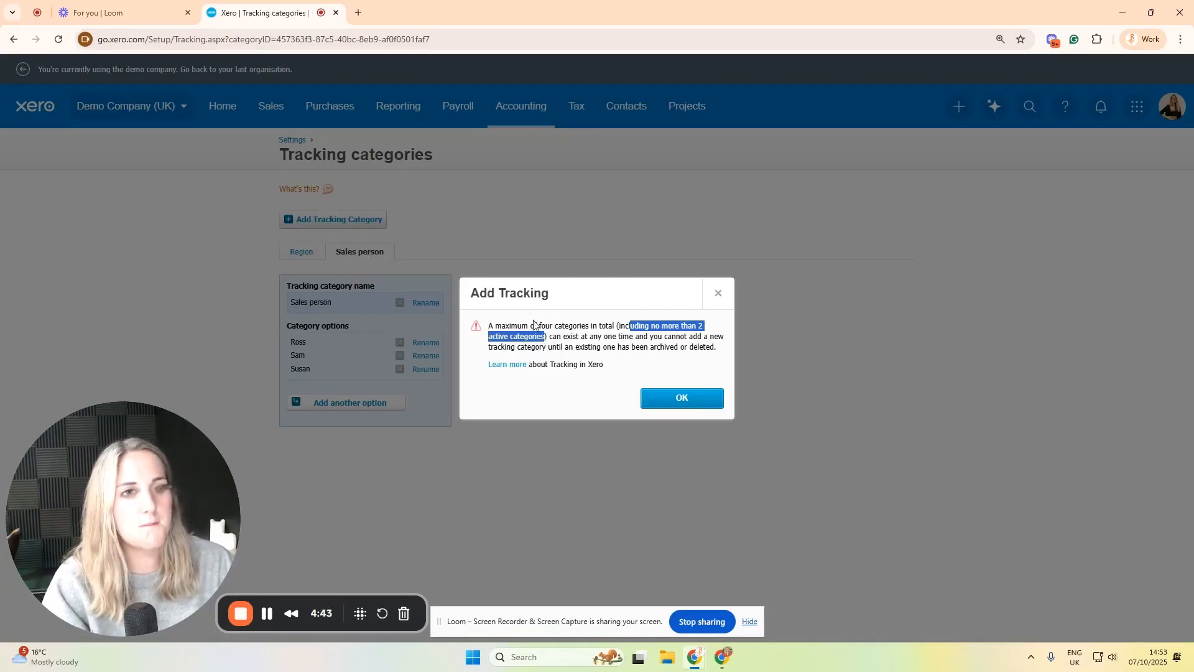
drag(534, 325, 594, 323)
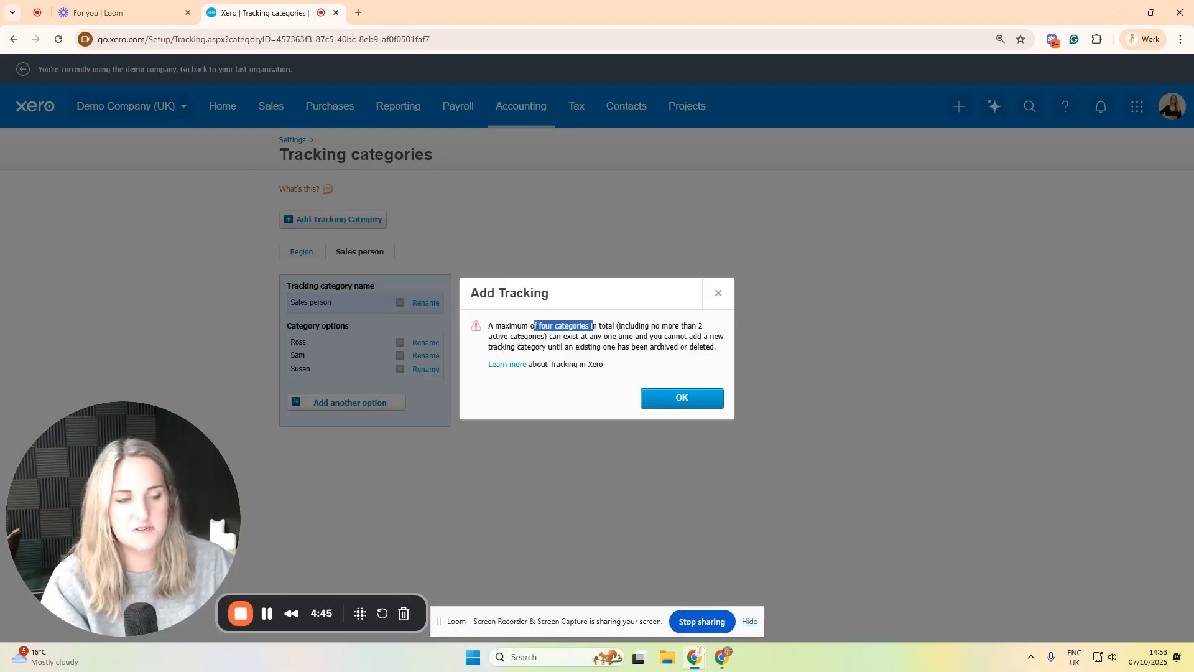
click(719, 294)
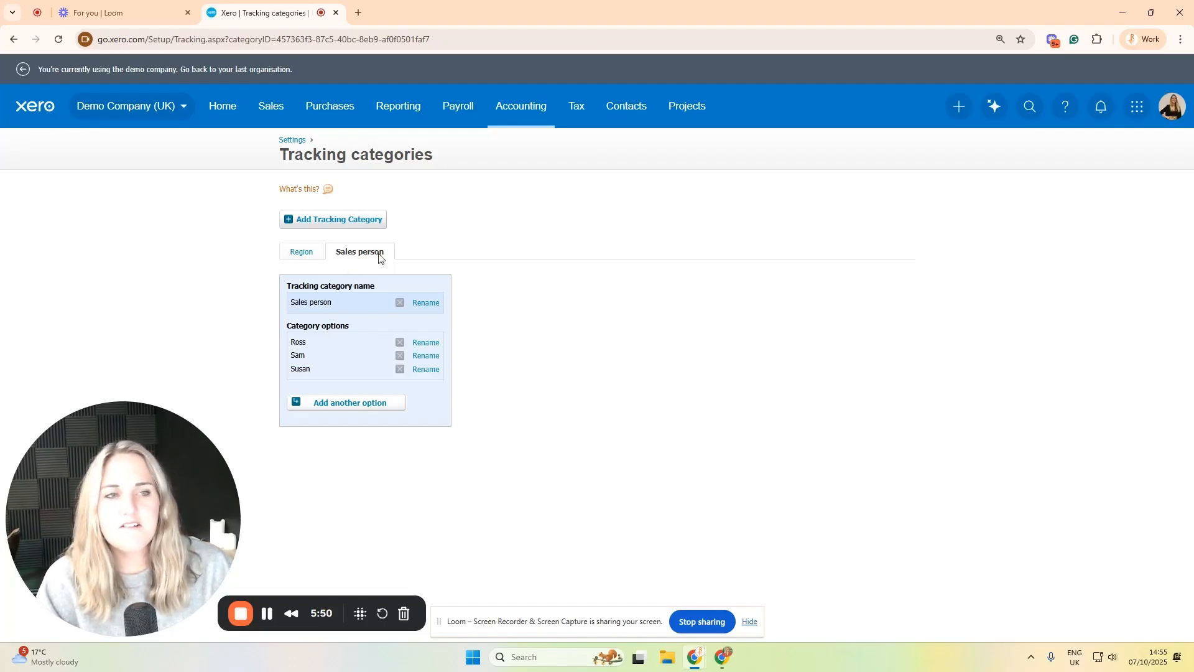
click(299, 254)
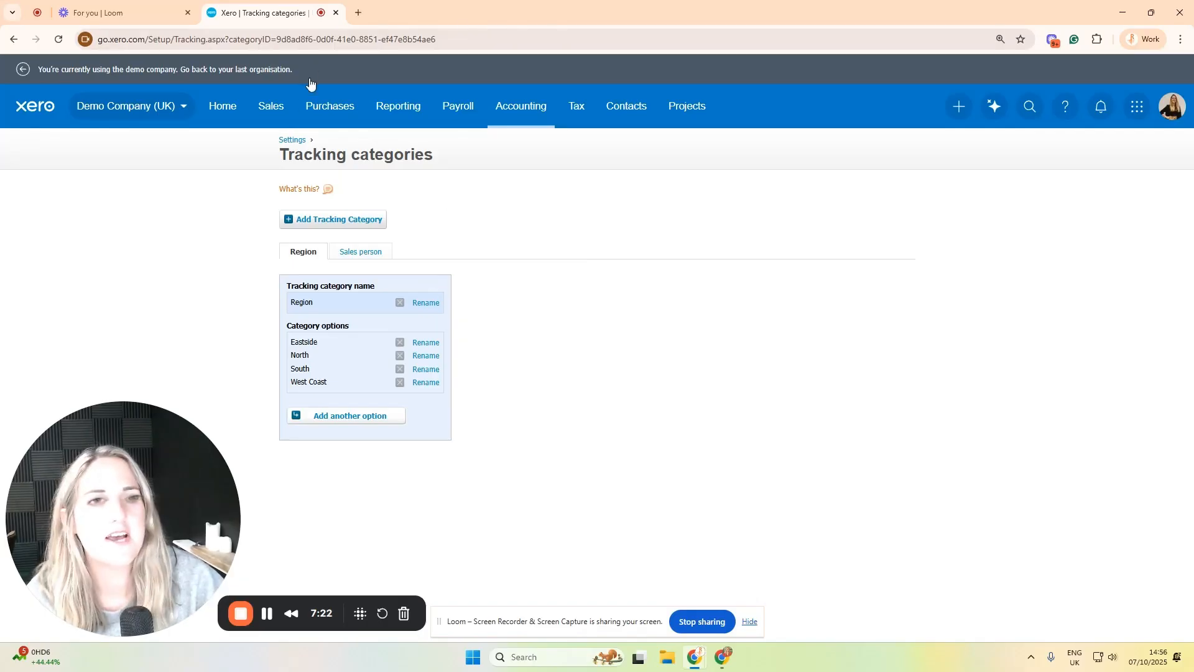
Create a new sales invoice and close the invoice template and payments setup without making changes.
click(272, 109)
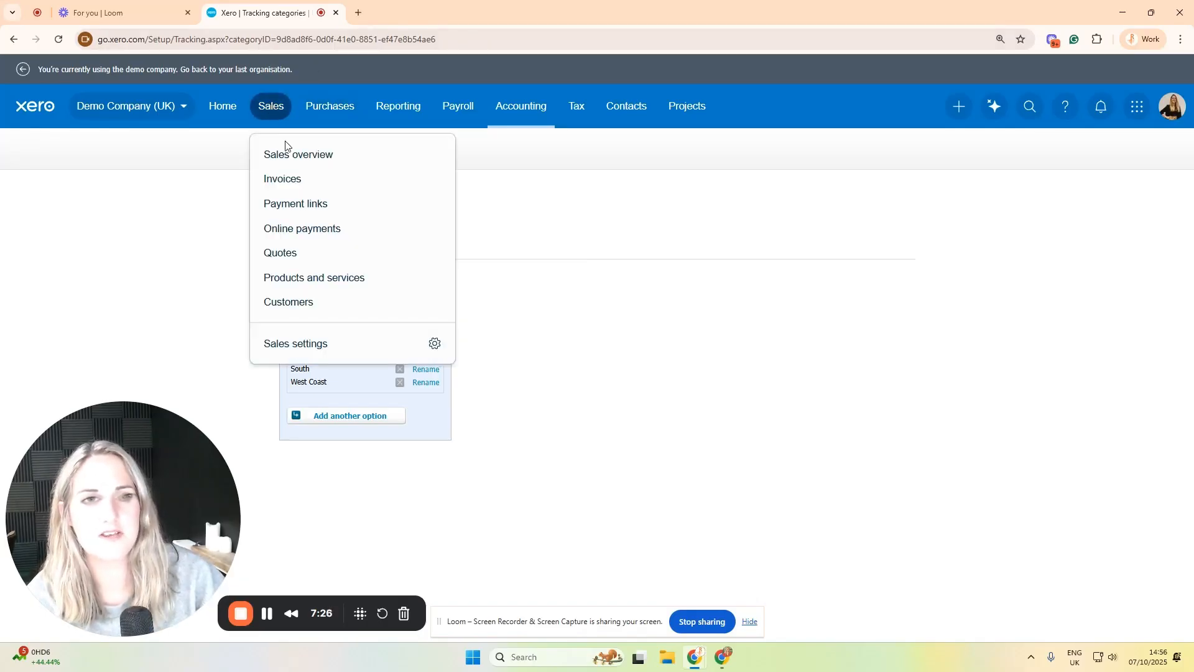
click(668, 298)
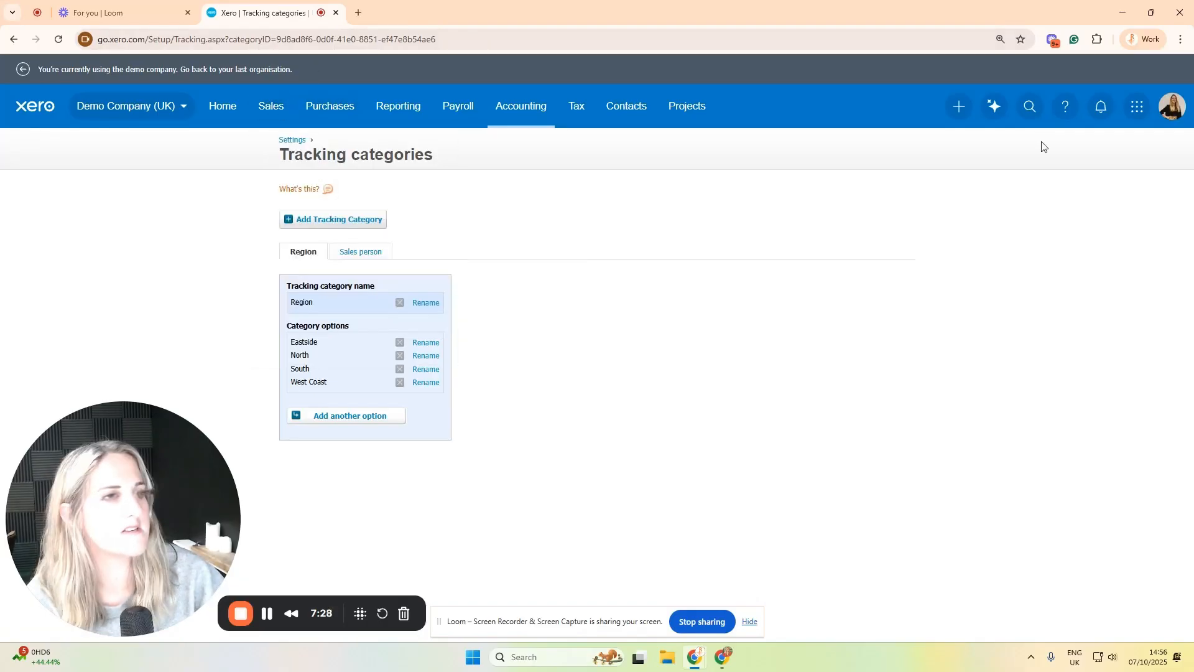
click(961, 110)
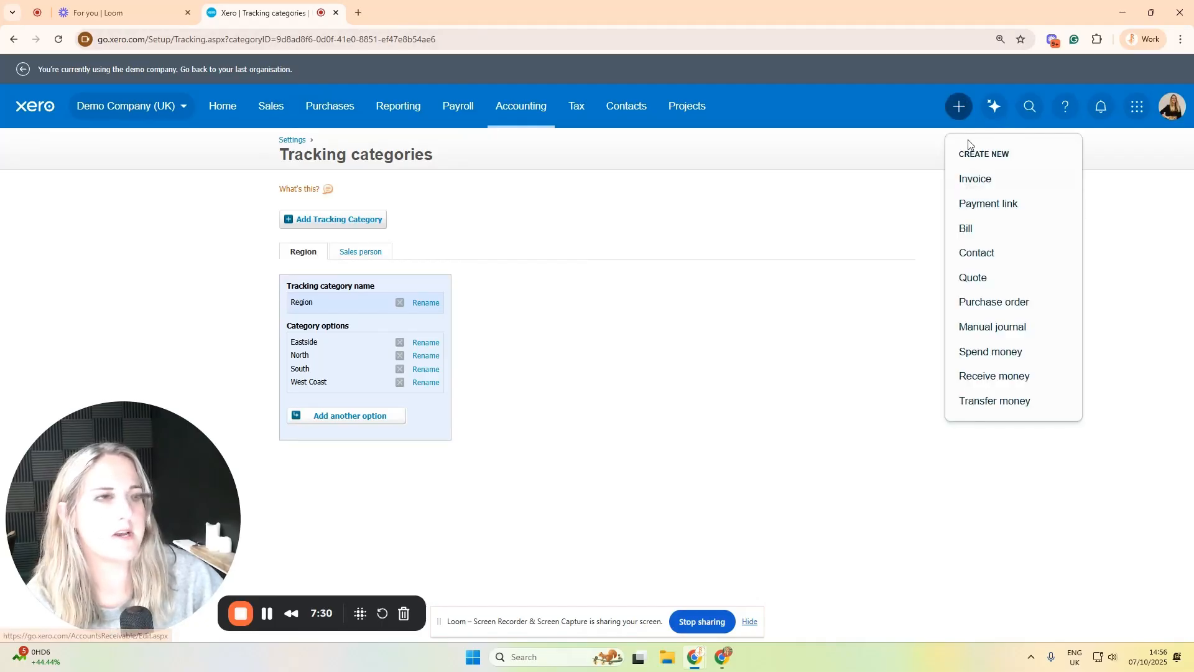
click(980, 190)
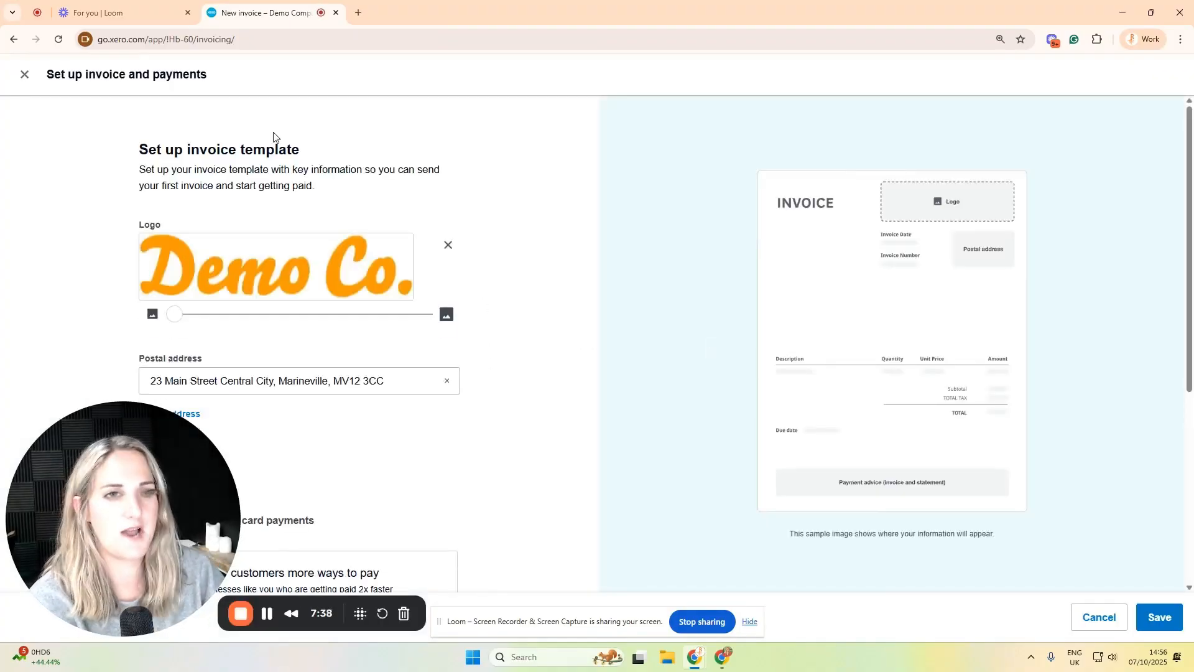
scroll(180, 240, down, 5)
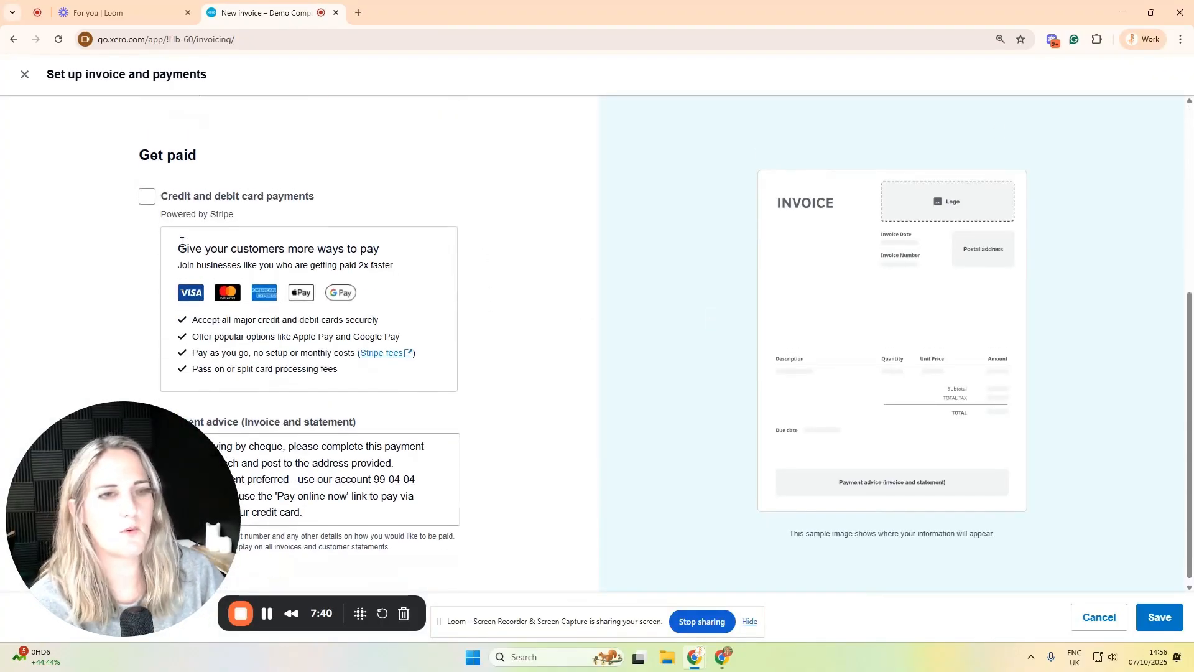
scroll(40, 96, up, 5)
scroll(356, 257, down, 2)
scroll(355, 257, down, 3)
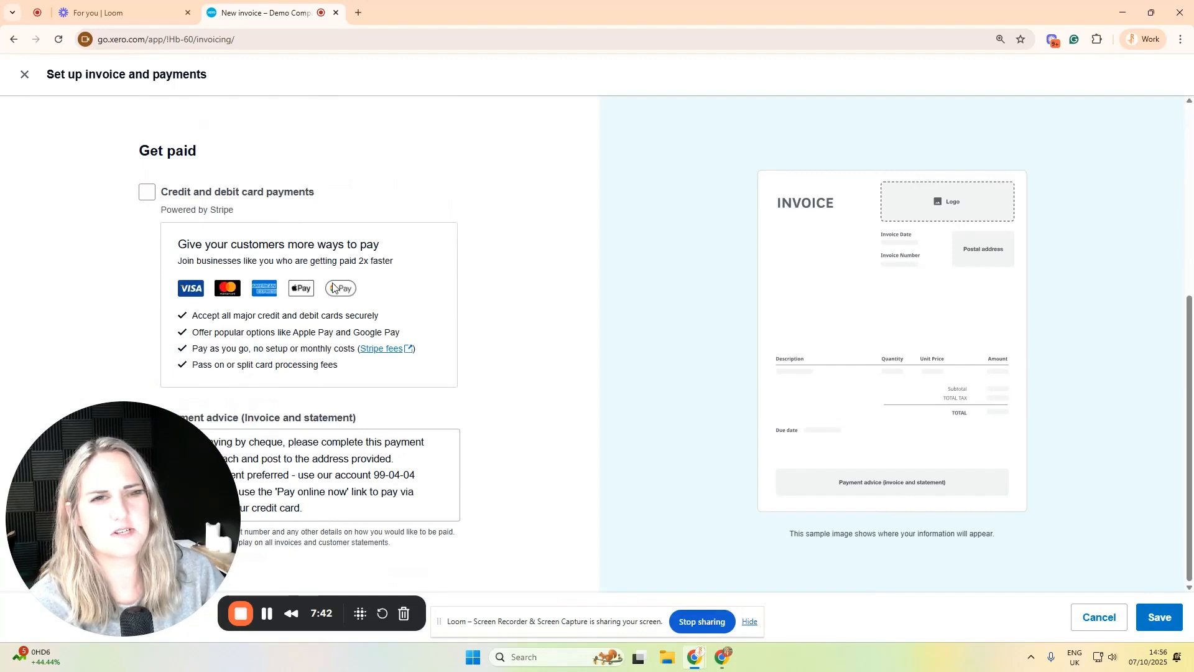
click(25, 74)
scroll(383, 291, down, 2)
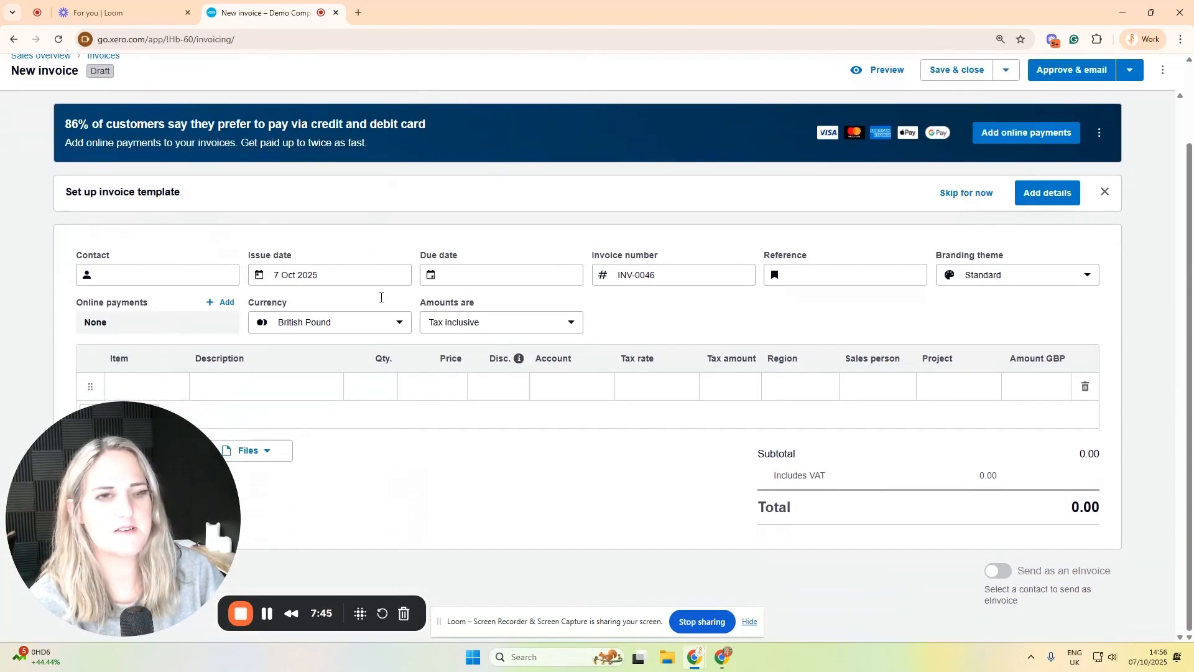
drag(174, 506, 1139, 504)
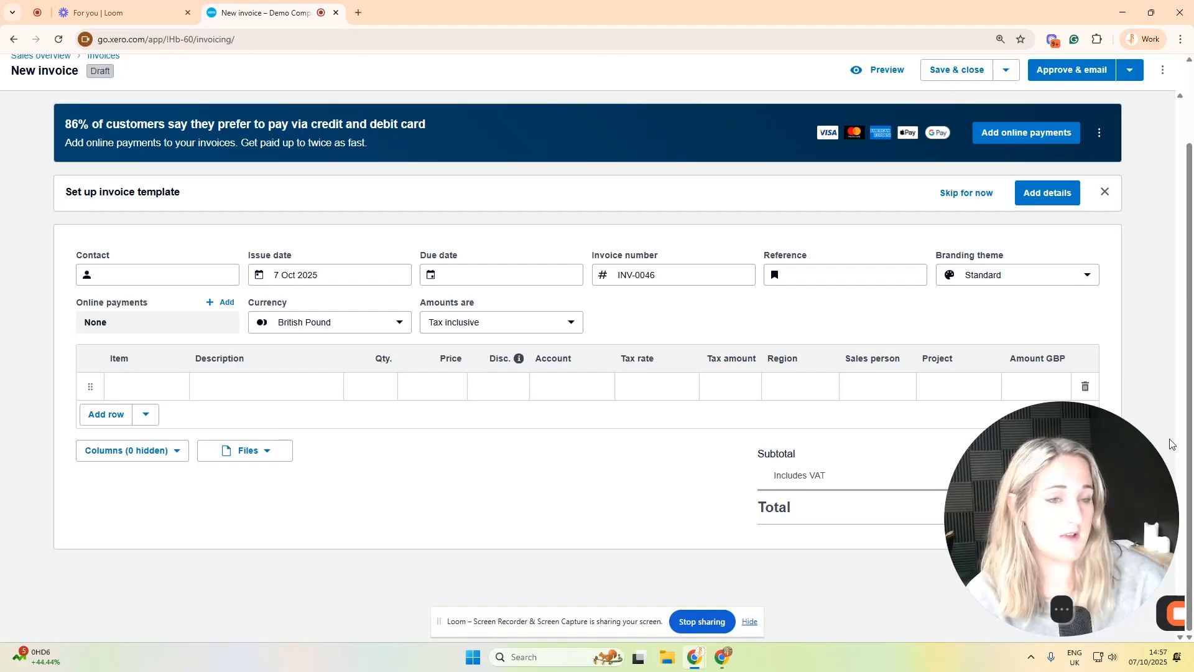
Set the invoice contact to 24 Locks and the due date to 14 days out, 21 Oct 2025.
click(162, 271)
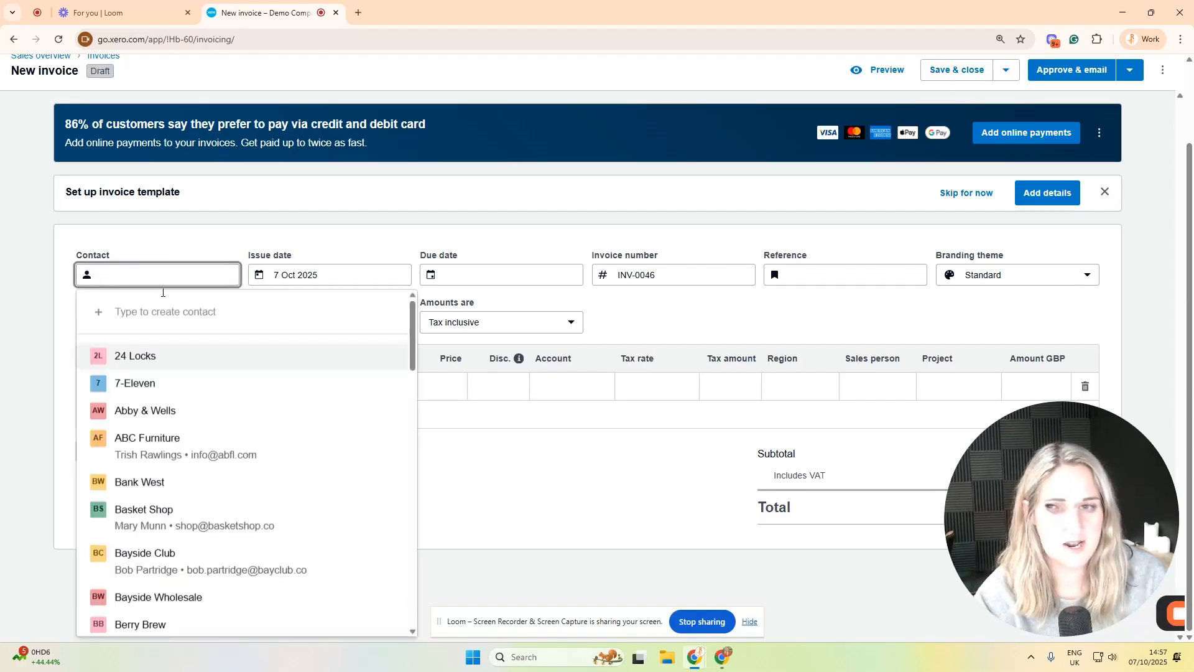
click(171, 353)
scroll(311, 275, down, 1)
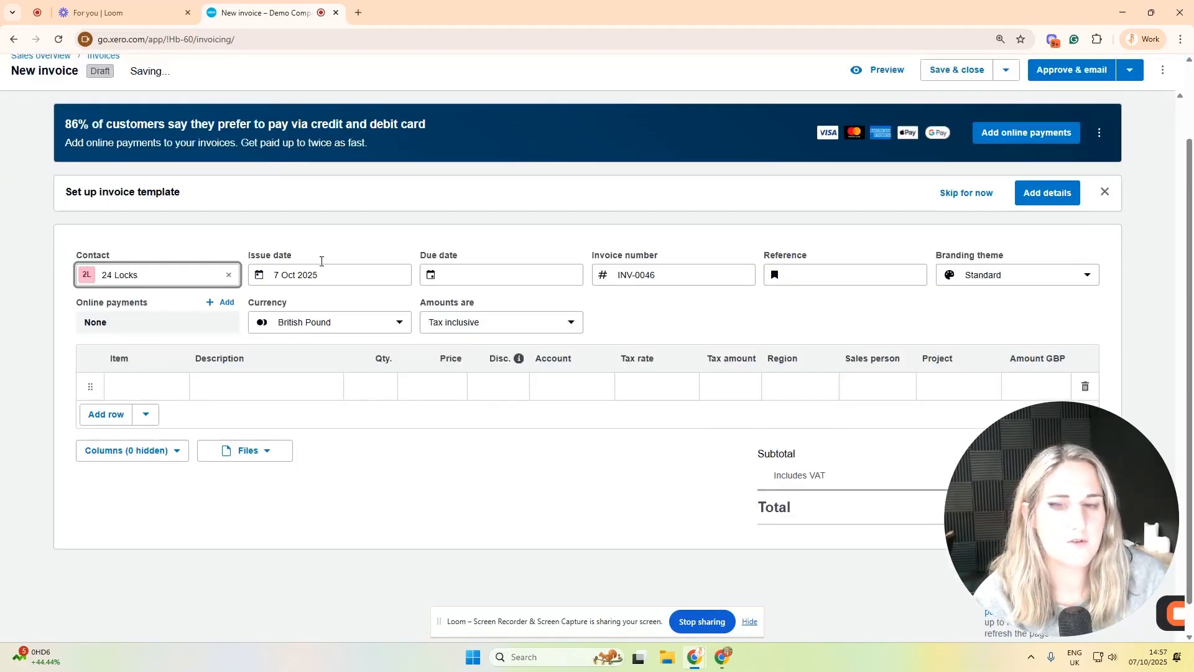
click(286, 275)
click(445, 274)
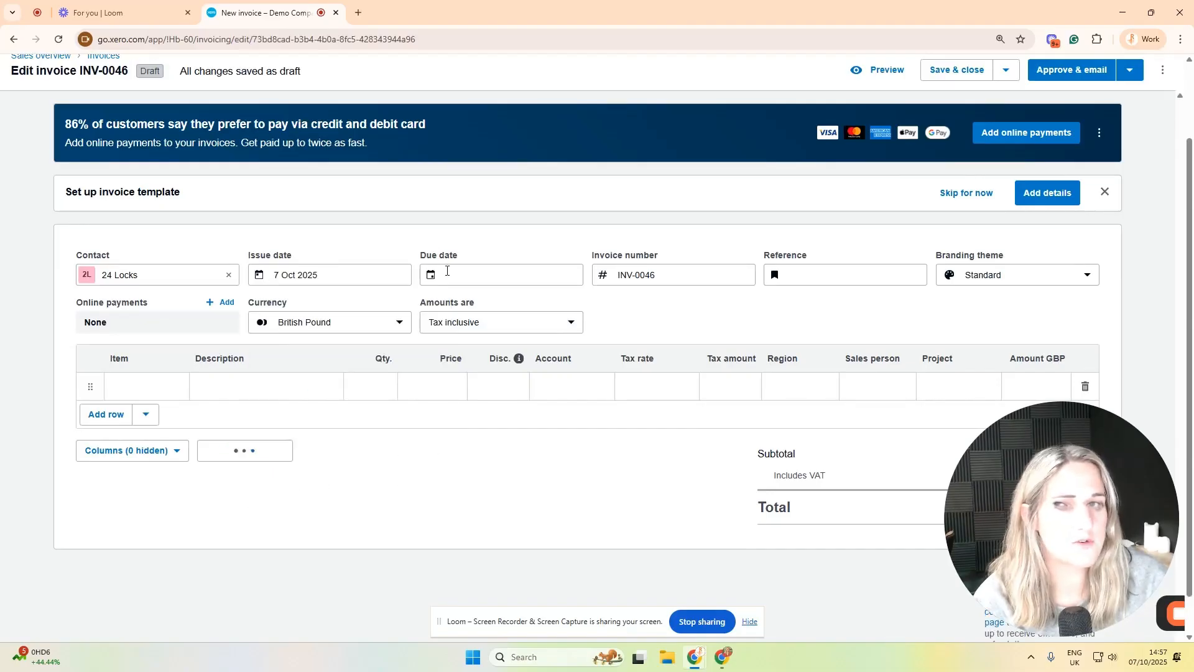
text(+4)
key(BackSpace)
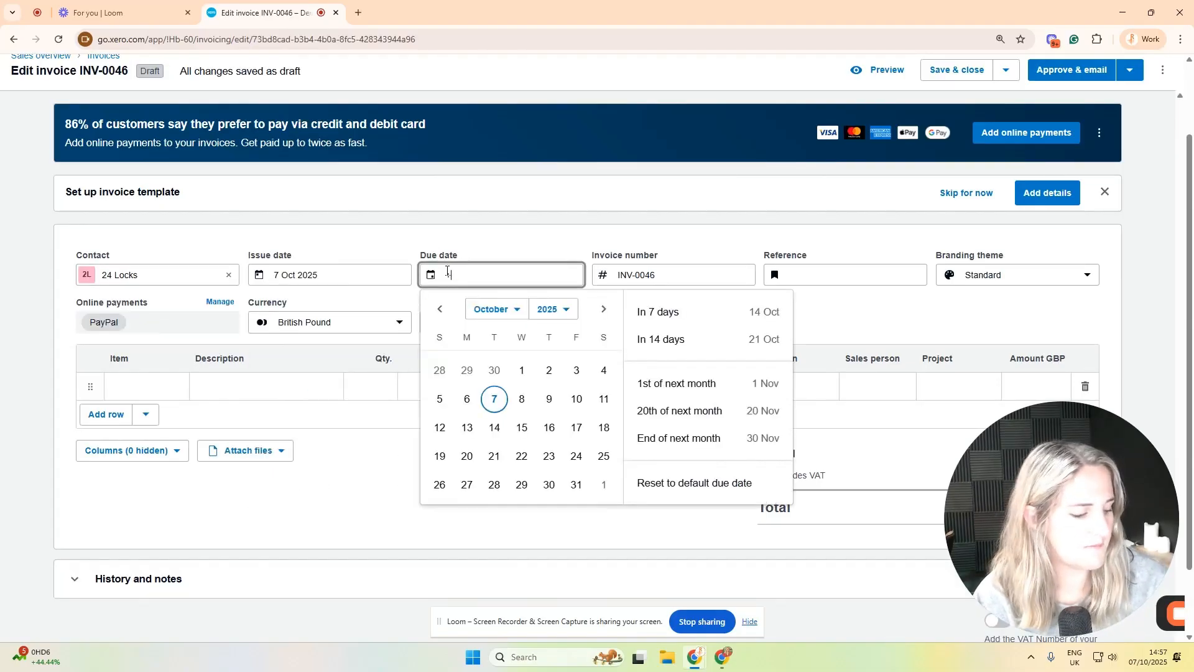
text(14)
key(Return)
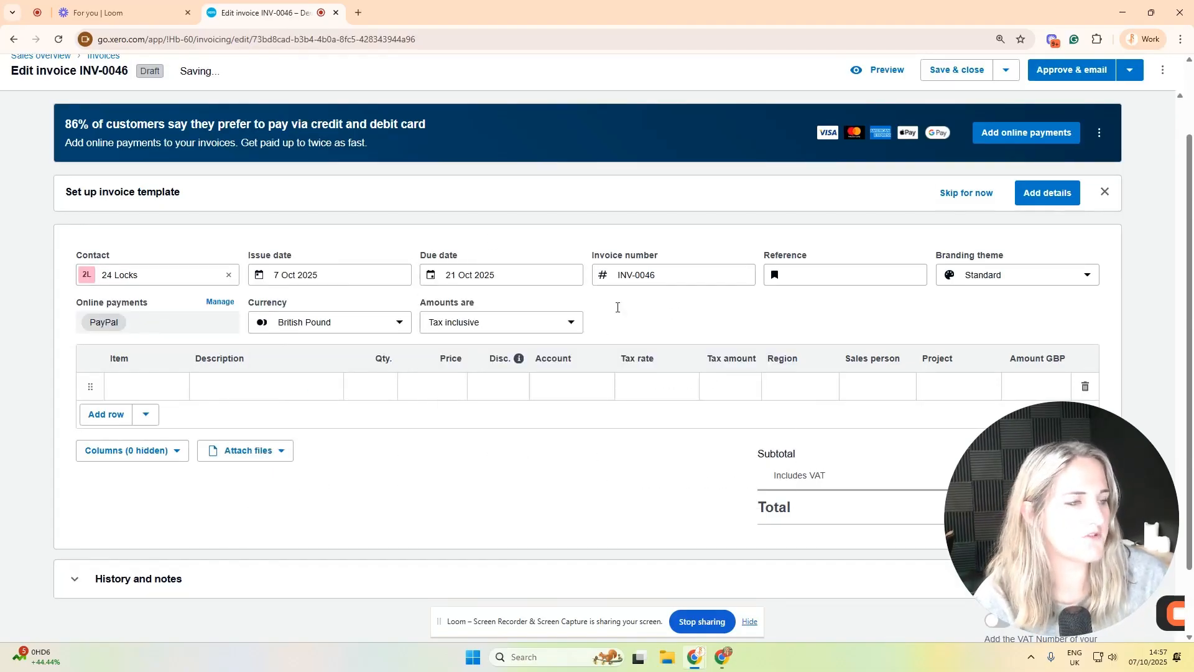
Fill the first invoice line with the description WORK DONE, quantity 1 and price 150.
click(217, 387)
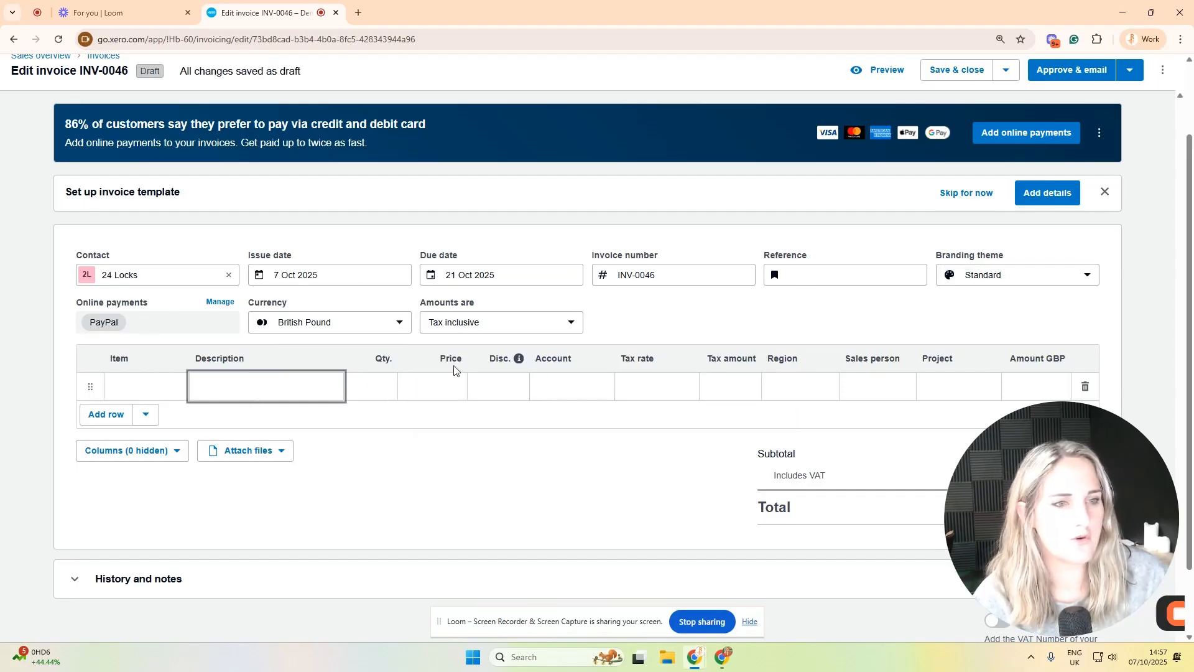
text(Wo)
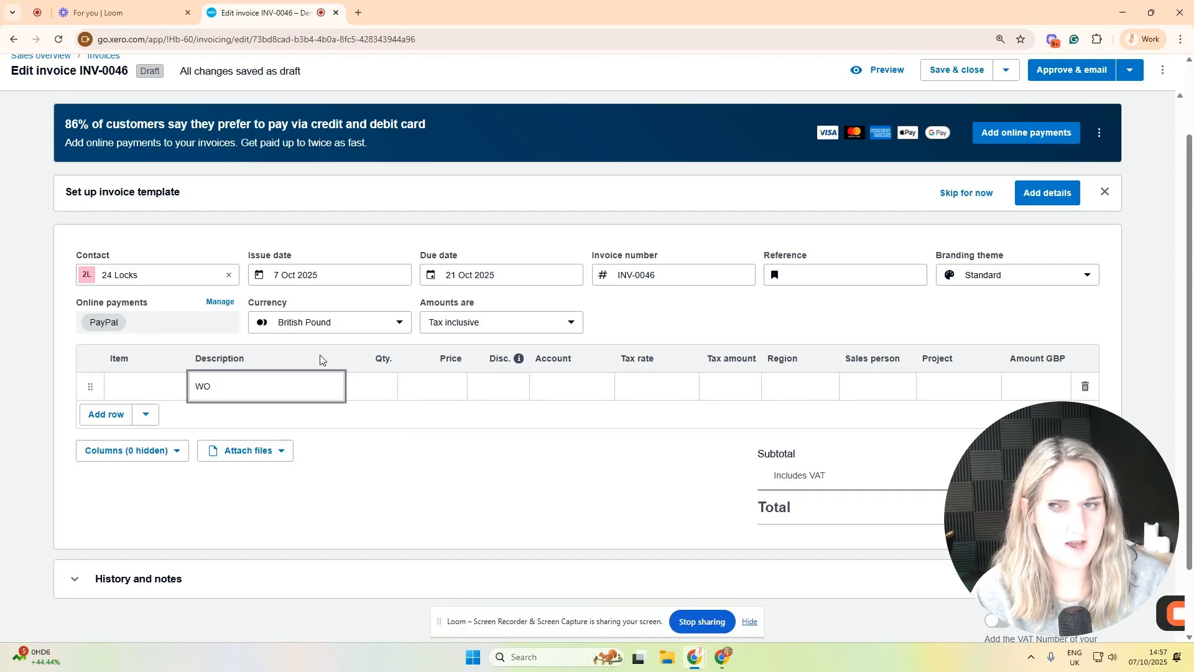
text(RK DOne)
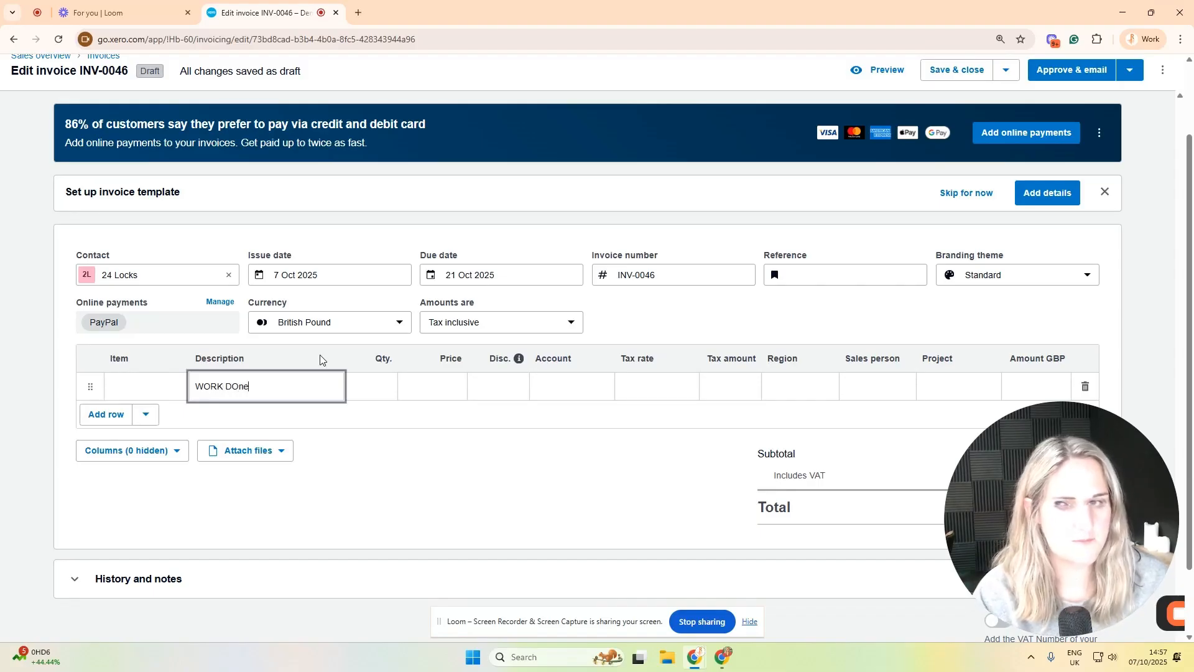
key(BackSpace)
key(BackSpace)
text(NE)
key(Tab)
text(1)
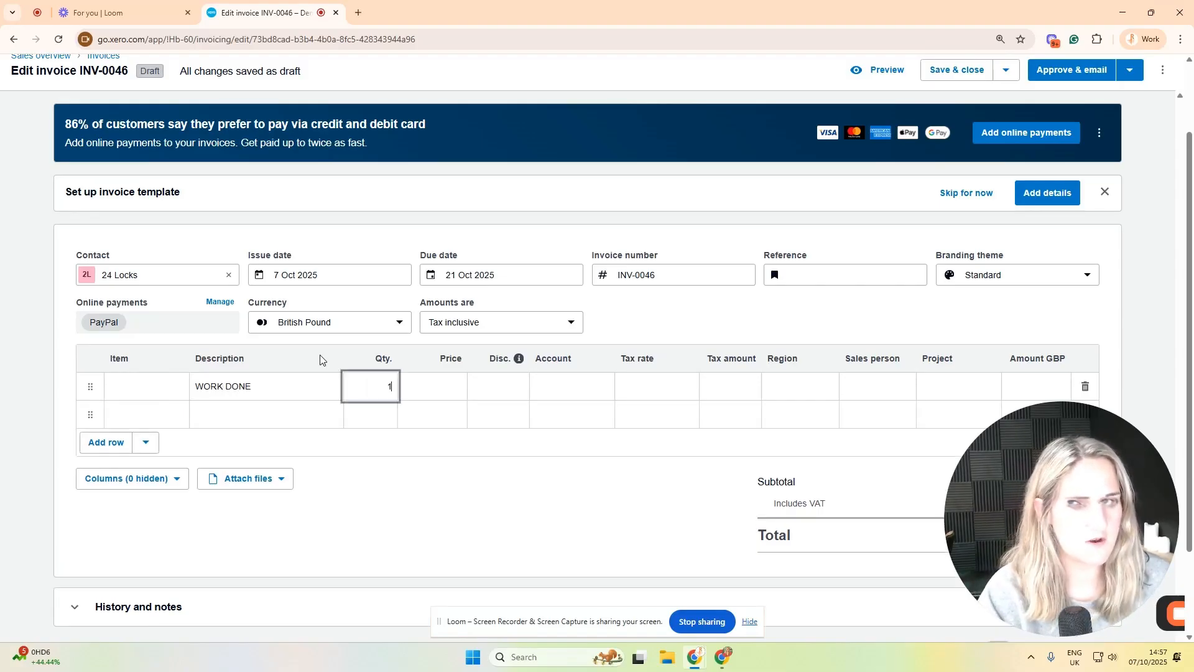
key(Tab)
text(150)
key(Tab)
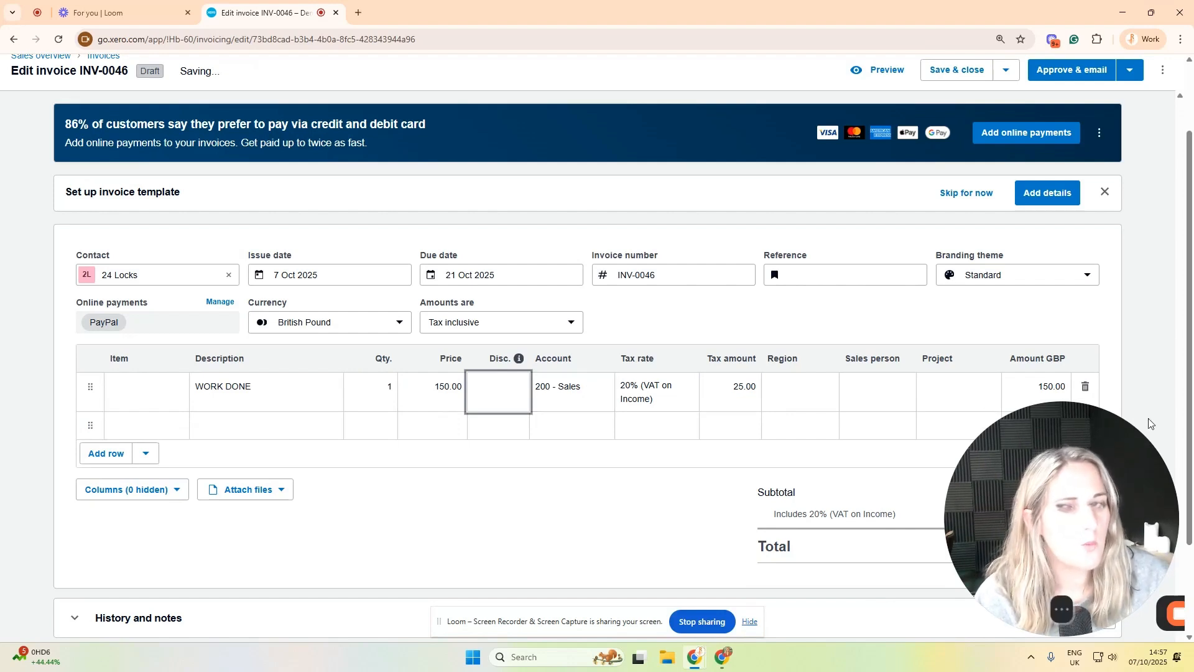
Track the WORK DONE line under the Eastside region and assign it to the first sales person option.
drag(768, 358, 898, 360)
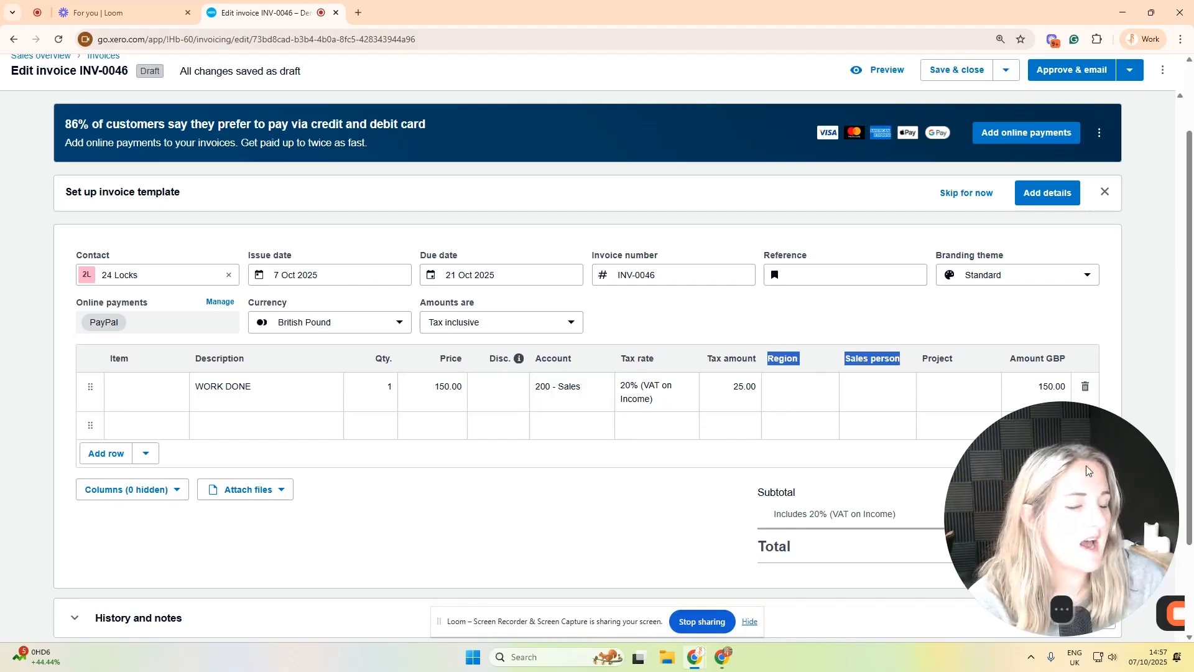
drag(1034, 492, 883, 486)
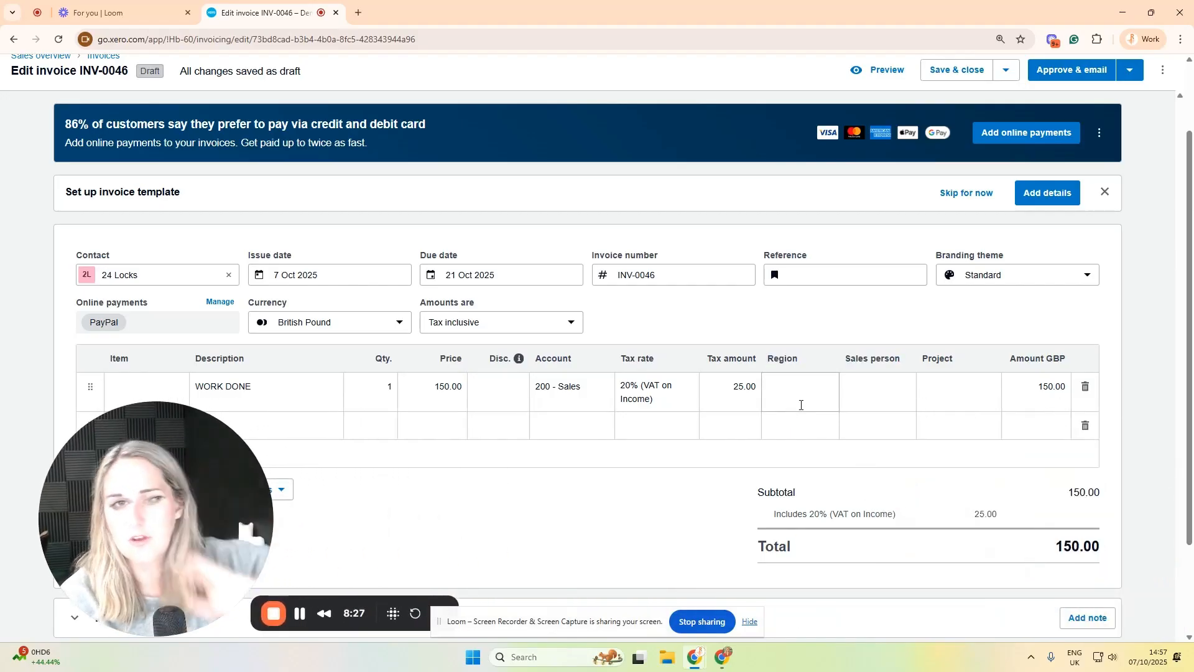
click(805, 387)
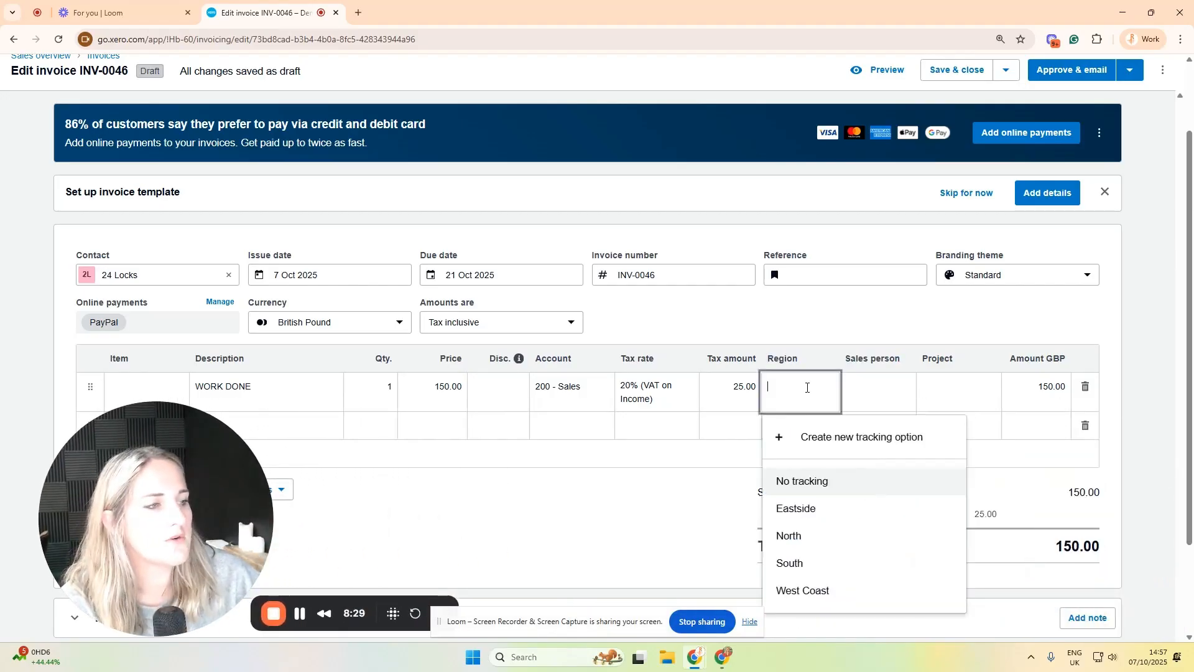
click(801, 512)
click(869, 411)
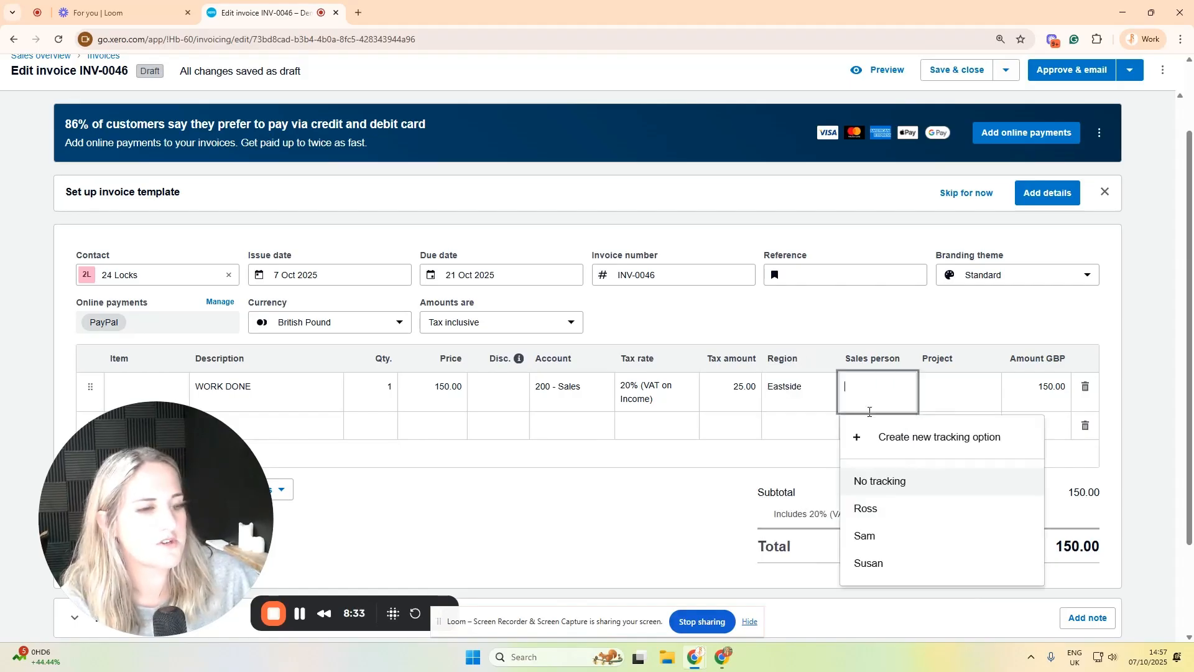
click(879, 509)
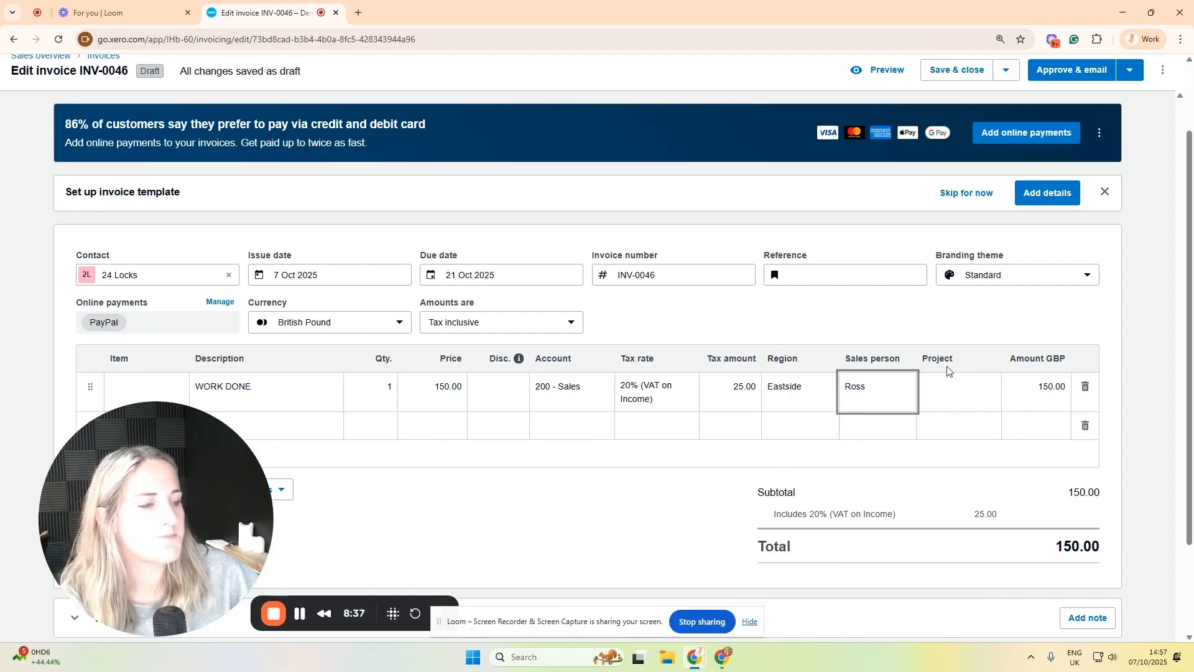
double_click(927, 358)
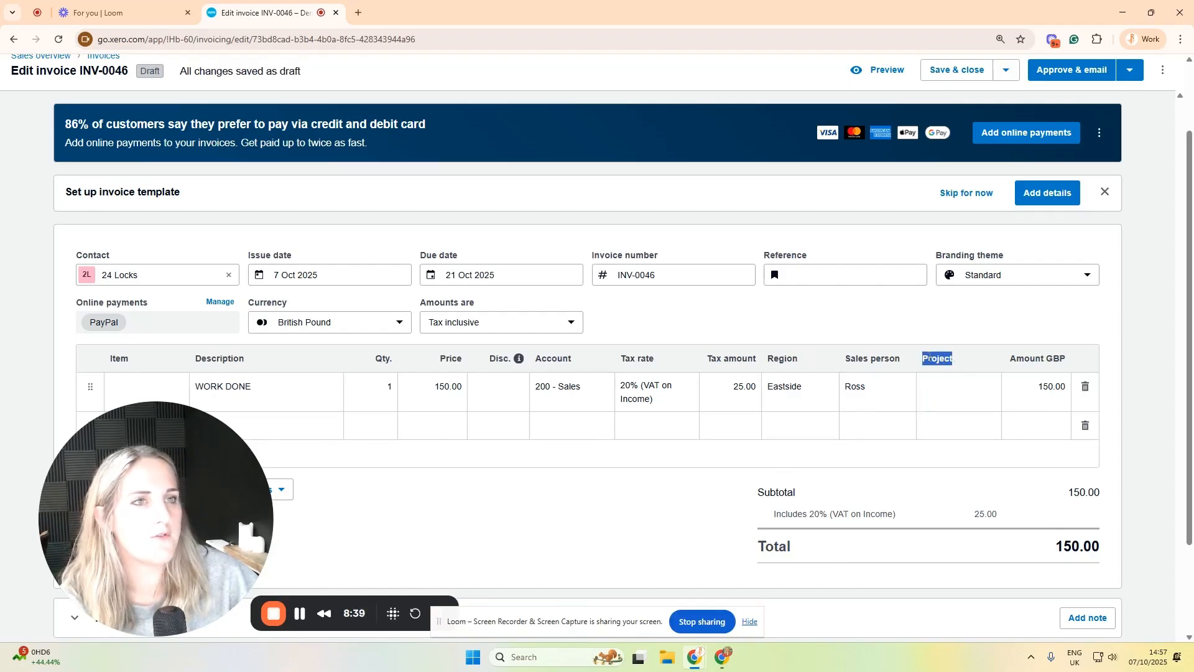
scroll(715, 311, up, 2)
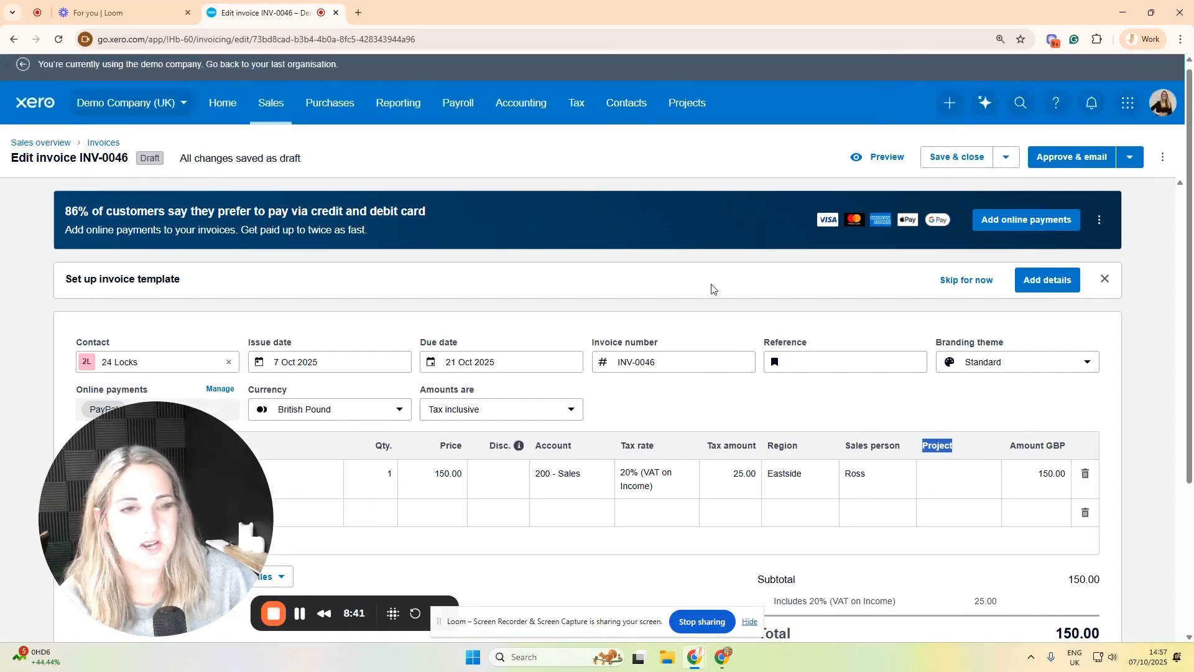
scroll(834, 298, down, 3)
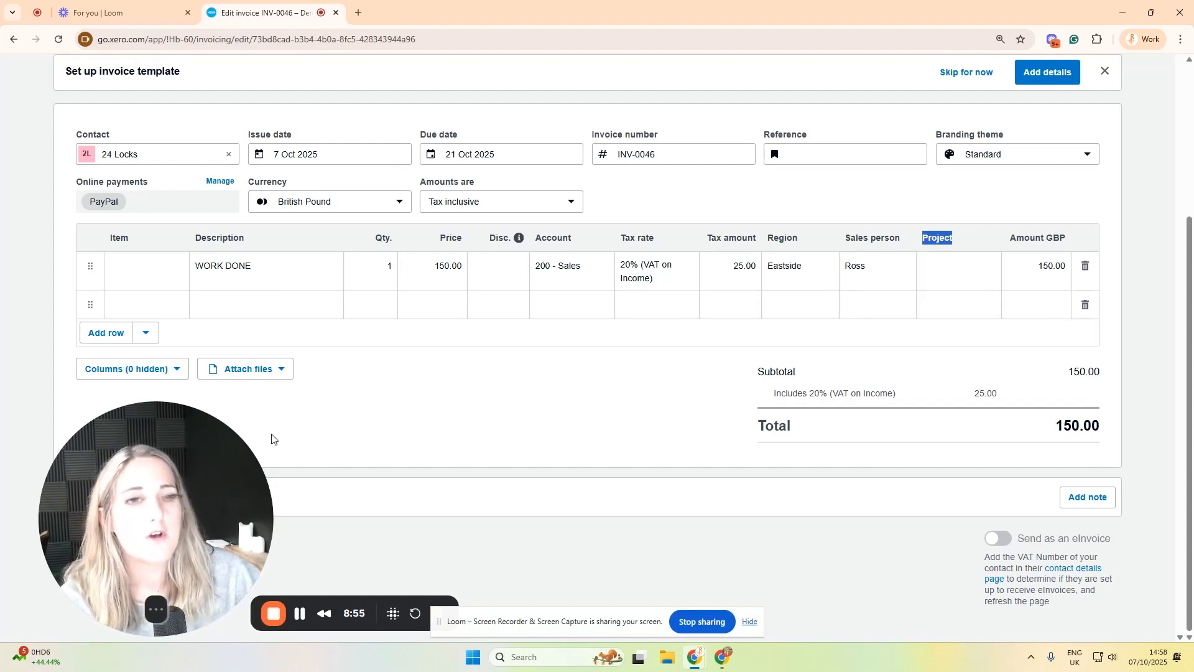
scroll(271, 438, up, 2)
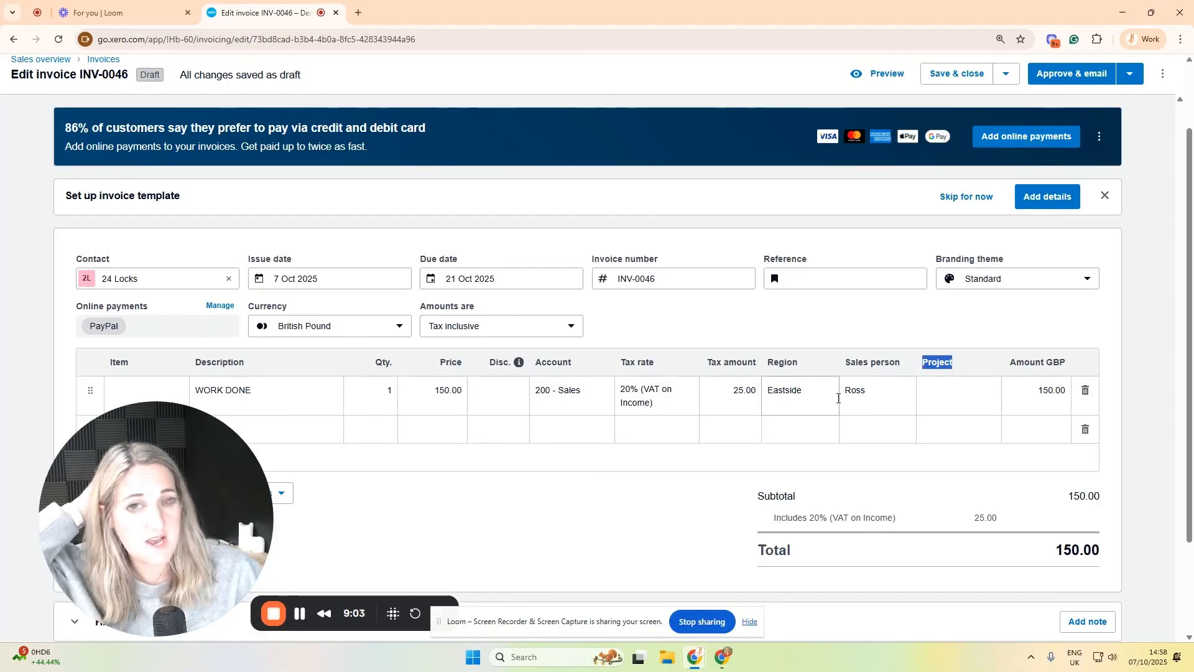
scroll(410, 261, up, 2)
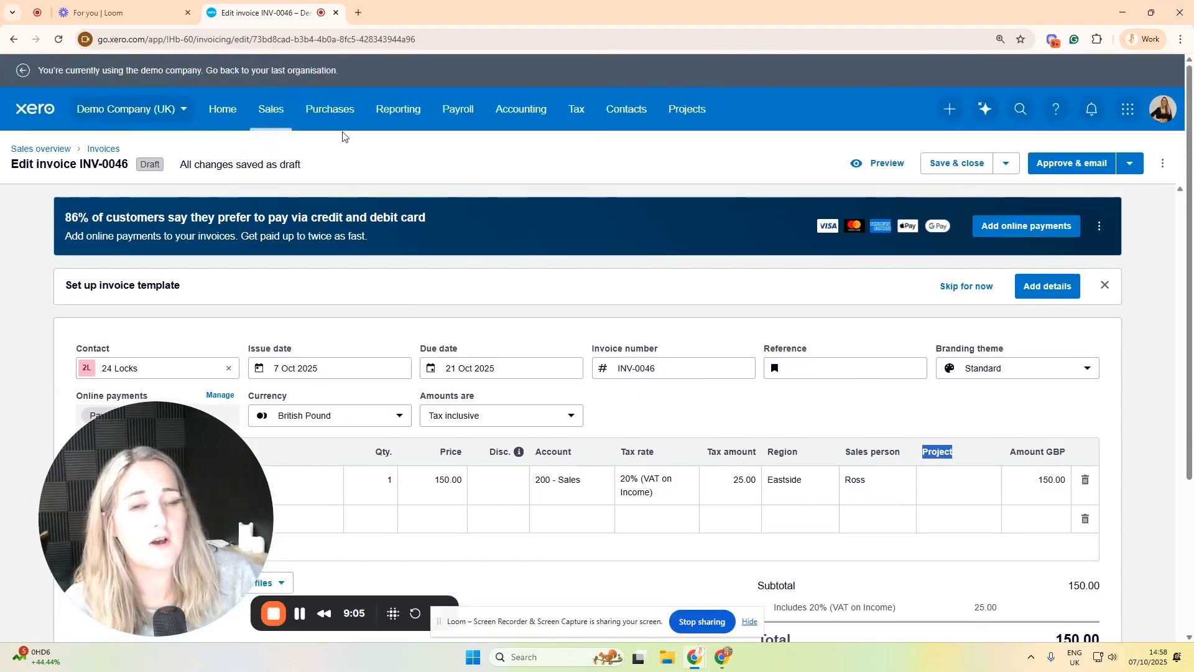
Open a new bill in a separate browser tab and switch to it.
click(330, 115)
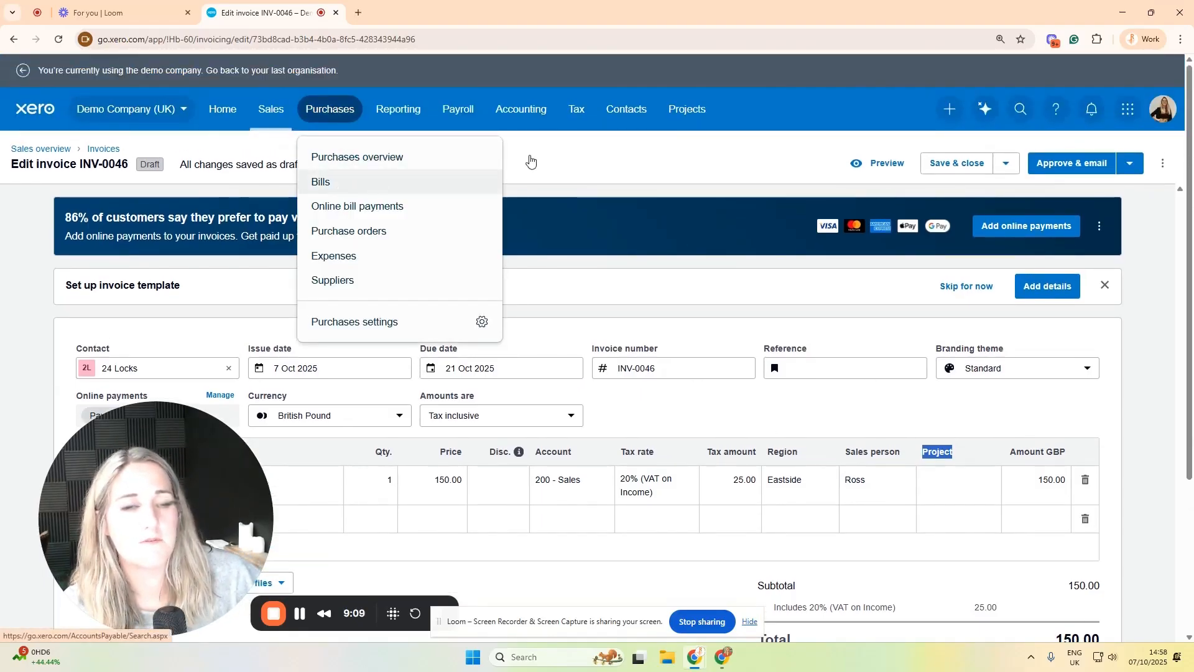
click(949, 108)
right_click(964, 232)
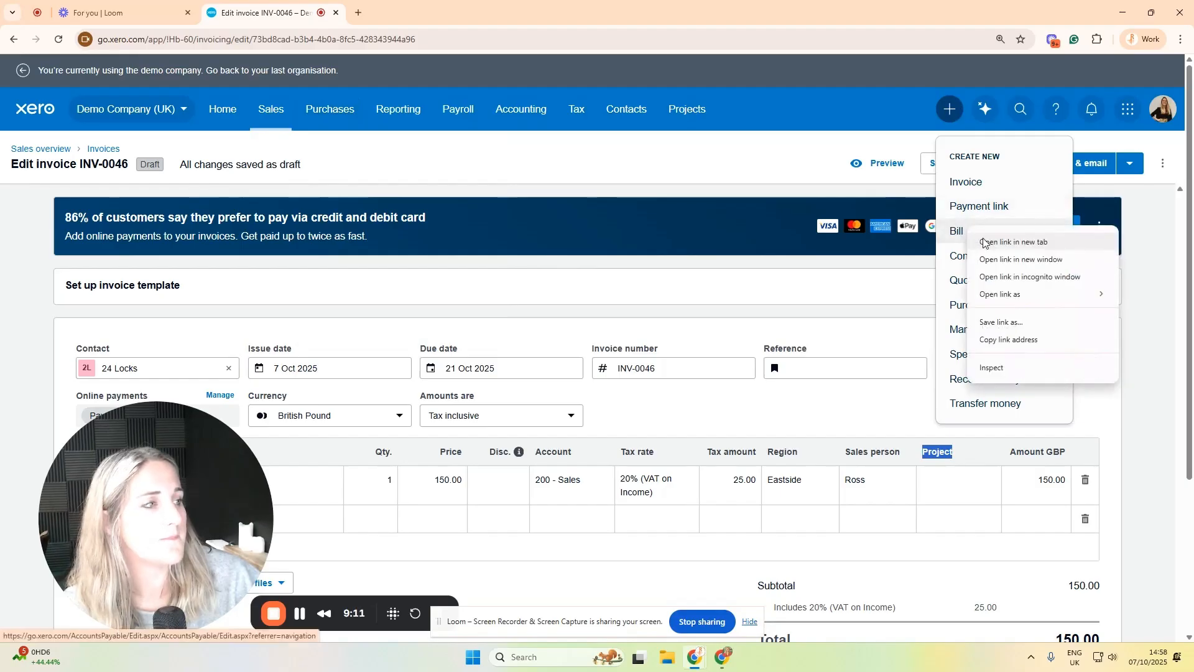
click(982, 240)
click(379, 6)
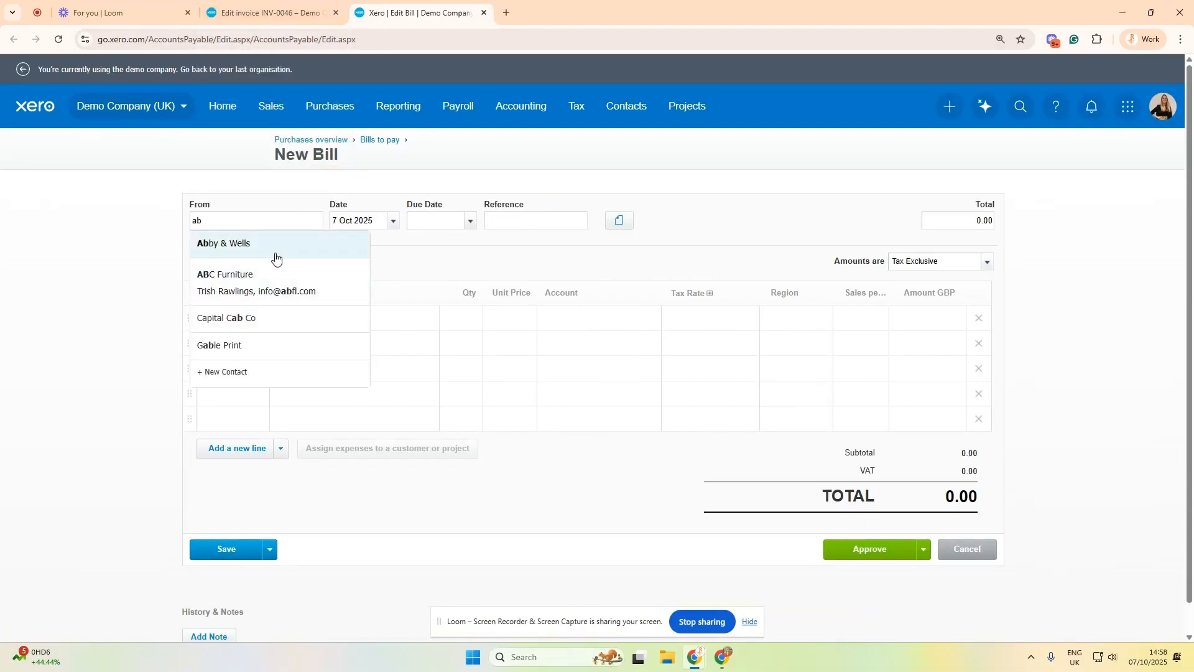
Set the bill's supplier to Abby & Wells and its due date to 21 Oct 2025.
click(261, 244)
click(431, 219)
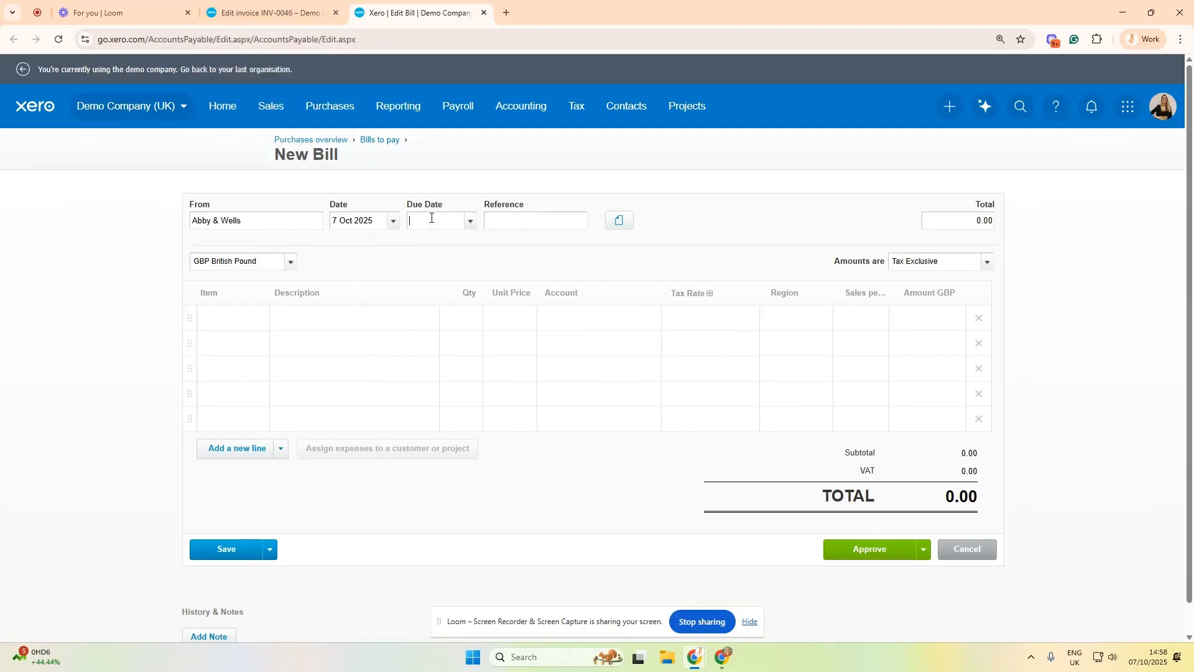
click(409, 248)
Fill the first bill line with Repairs, quantity 1, unit price 200 and account 429 - General Expenses.
click(308, 320)
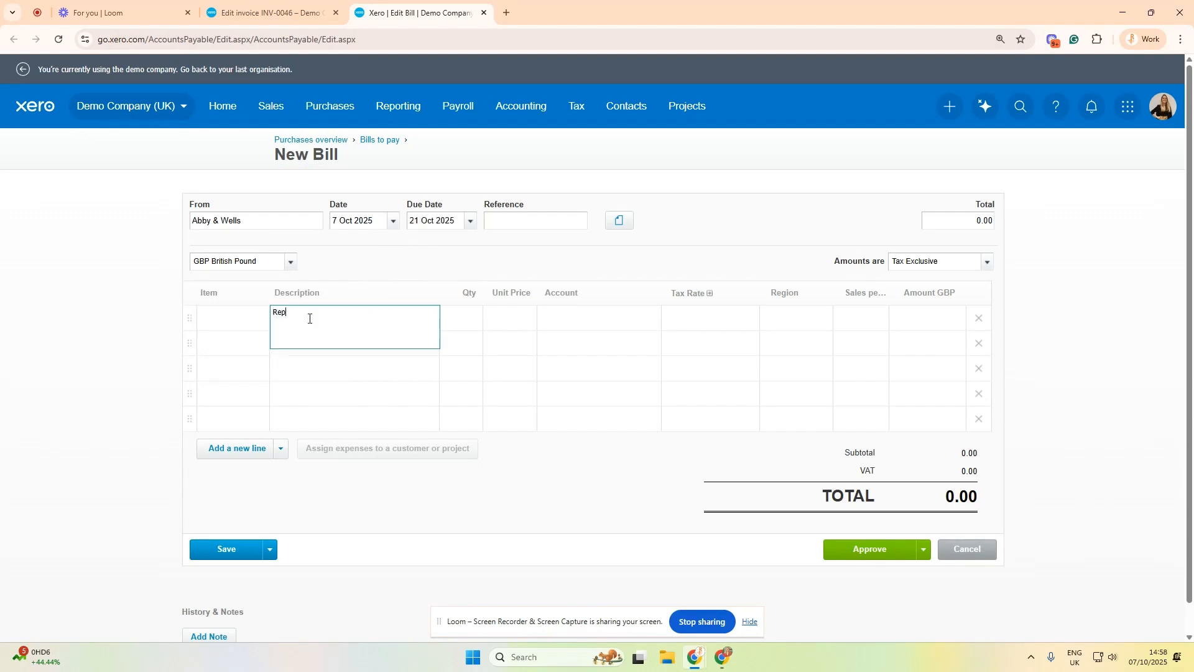
text(Repairs)
key(Tab)
text(1)
key(Tab)
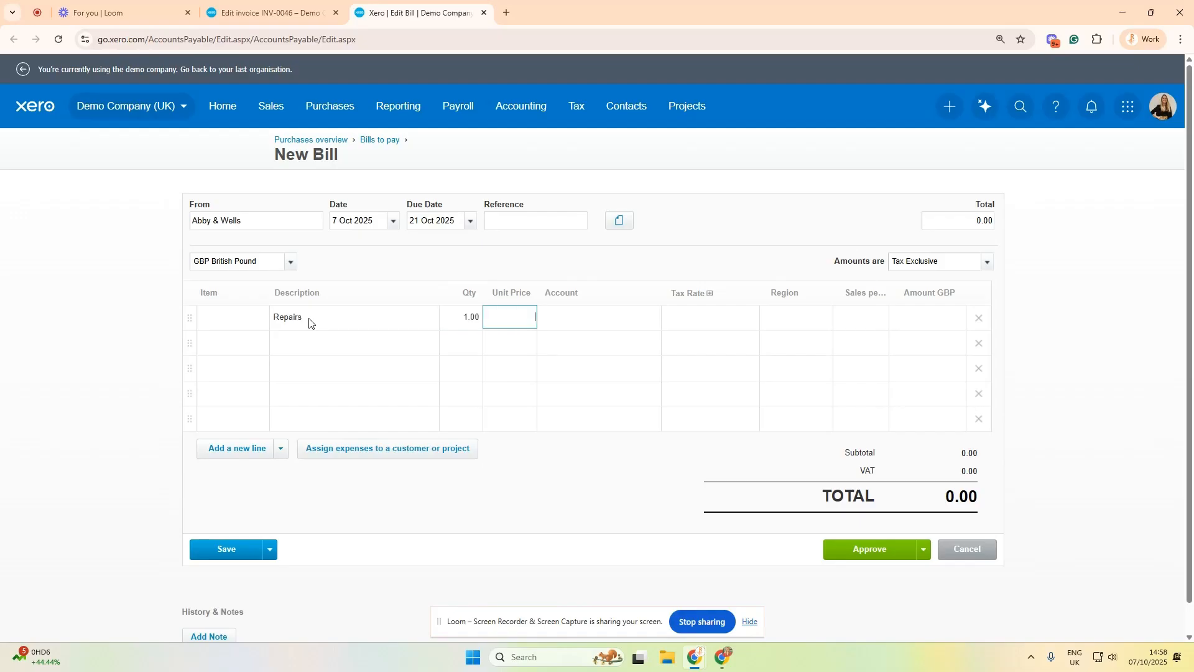
text(200)
key(Tab)
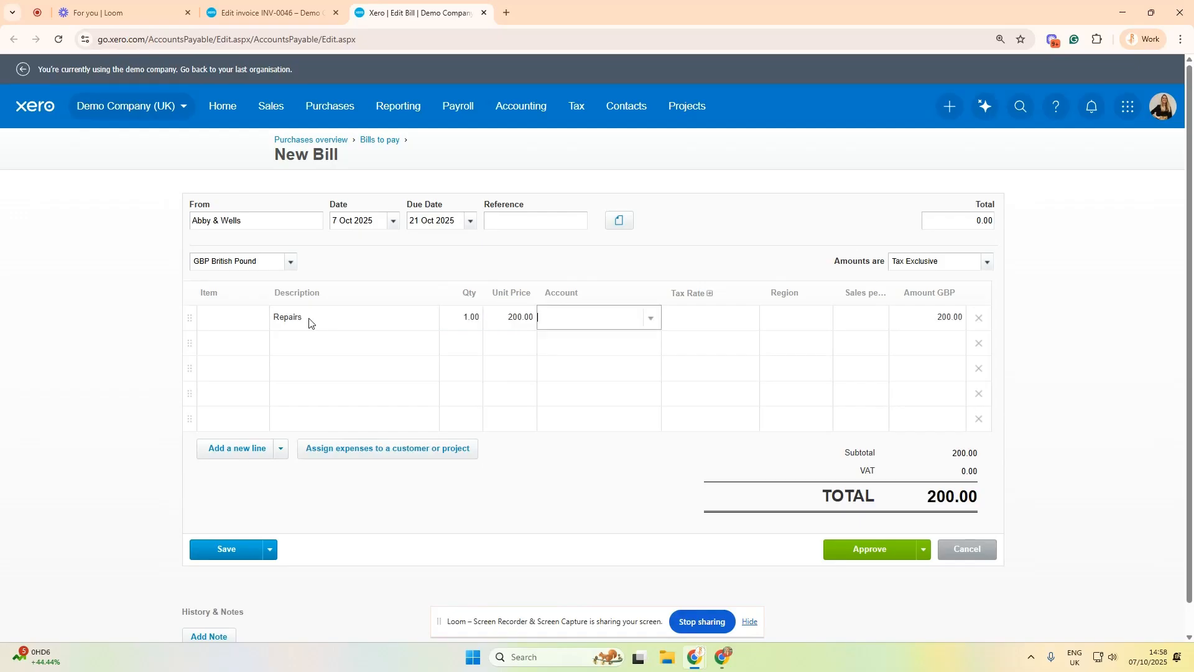
text(gen)
click(604, 353)
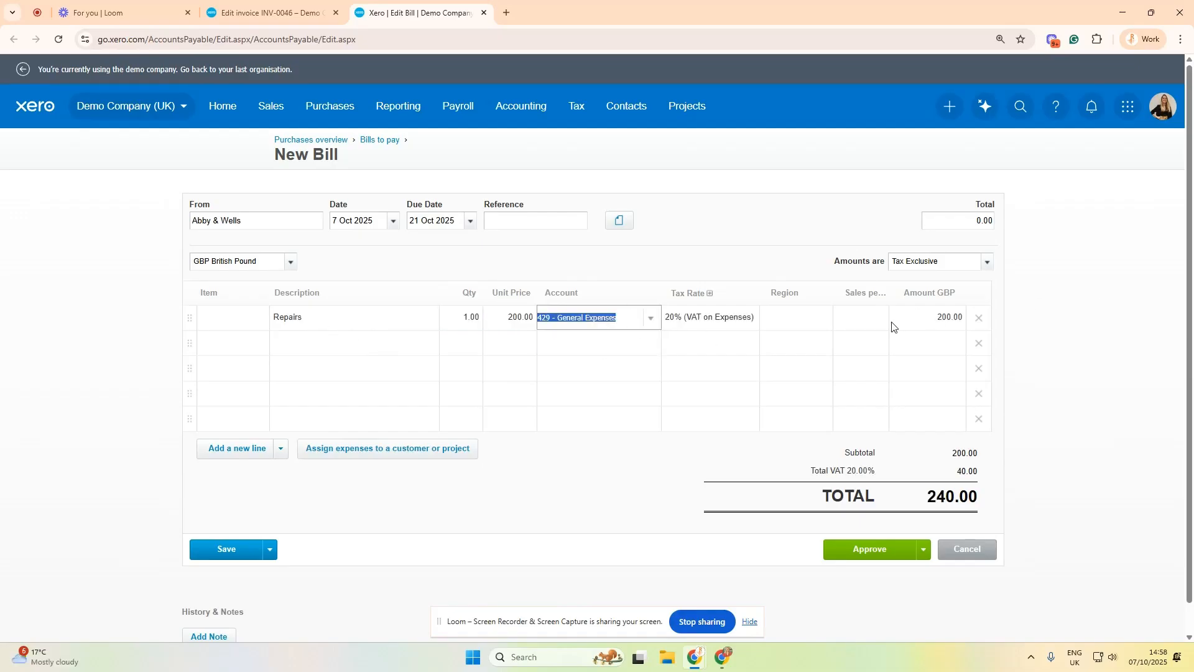
Set the region of the Repairs line to Eastside.
click(799, 319)
click(815, 322)
click(813, 389)
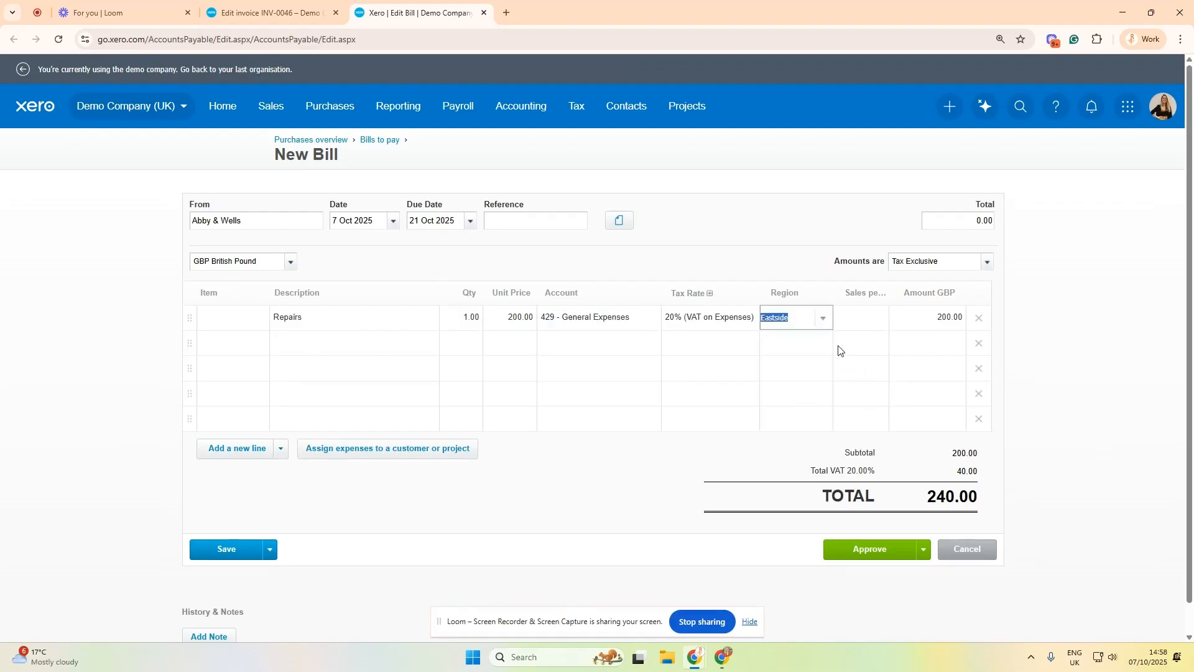
Look through the sales person options for the Repairs line without choosing one.
click(864, 316)
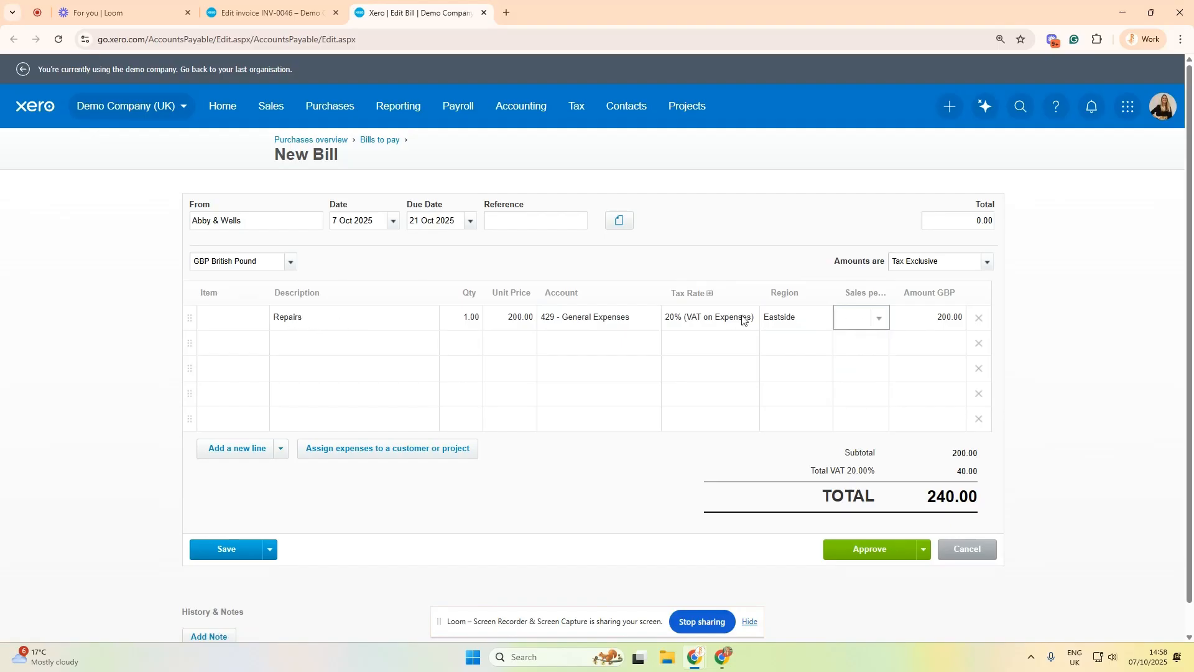
click(877, 323)
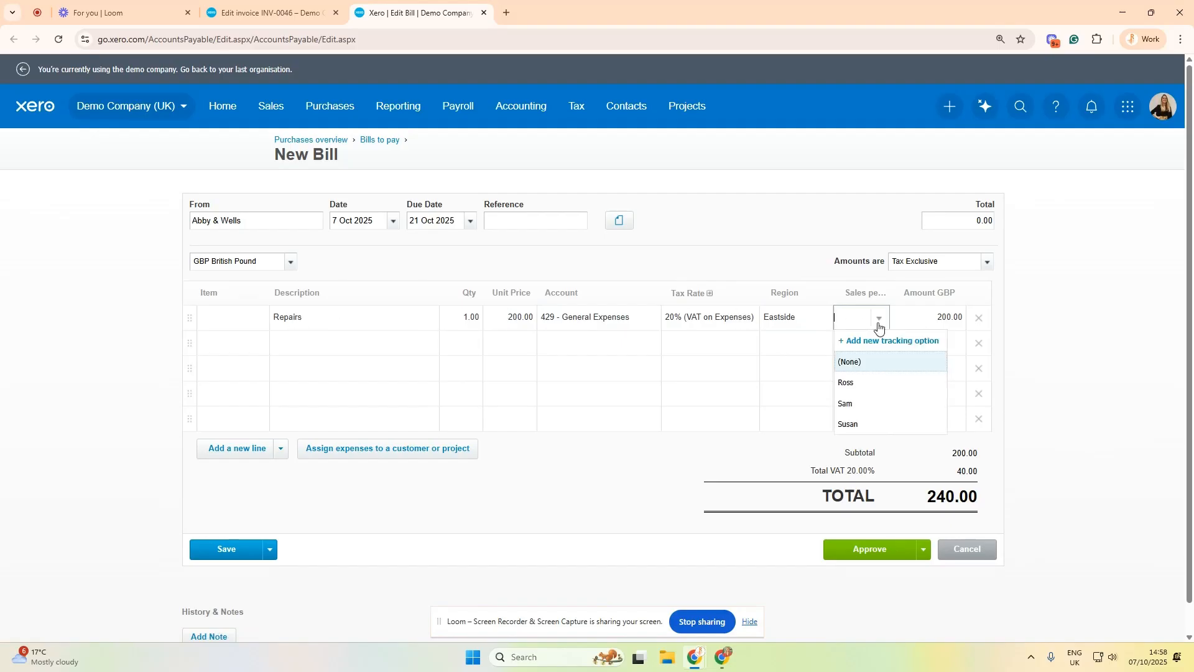
scroll(866, 380, down, 1)
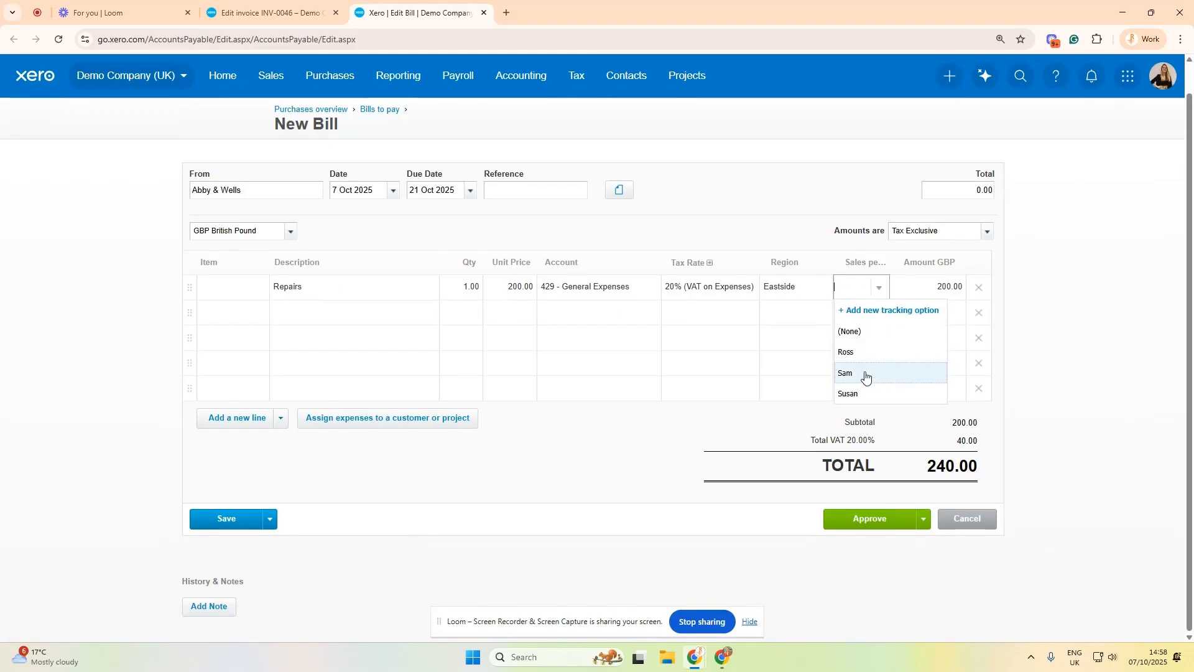
click(742, 217)
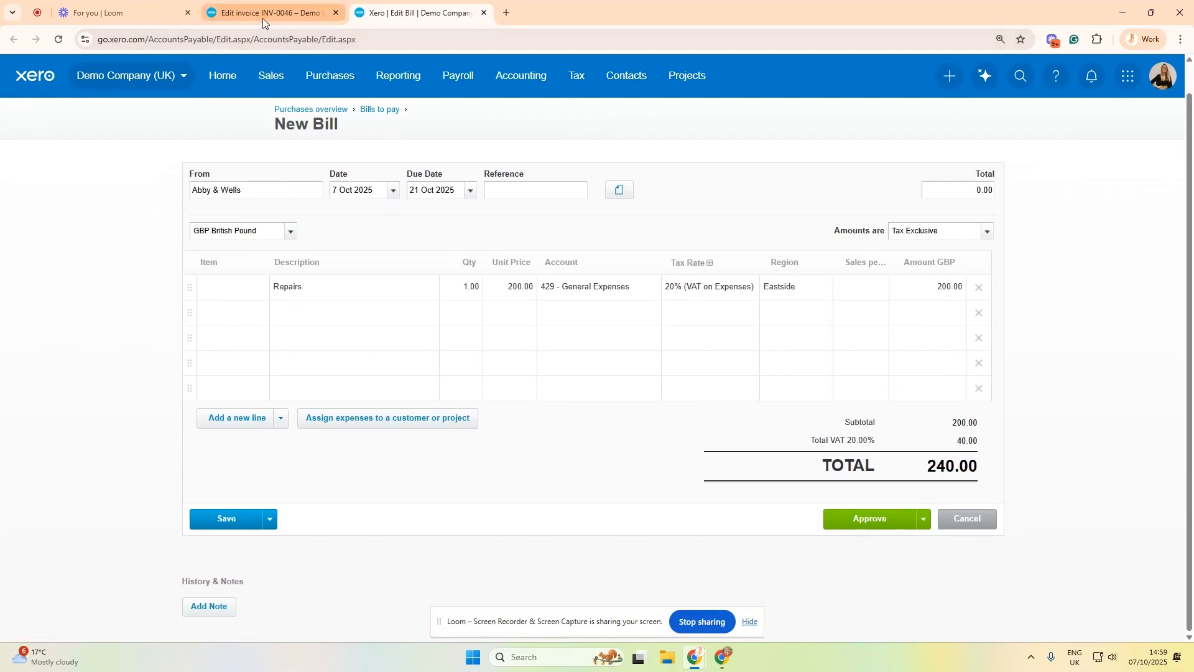
Review the tracking on the draft invoice's line, then return to the bill and recheck its sales person options.
click(317, 4)
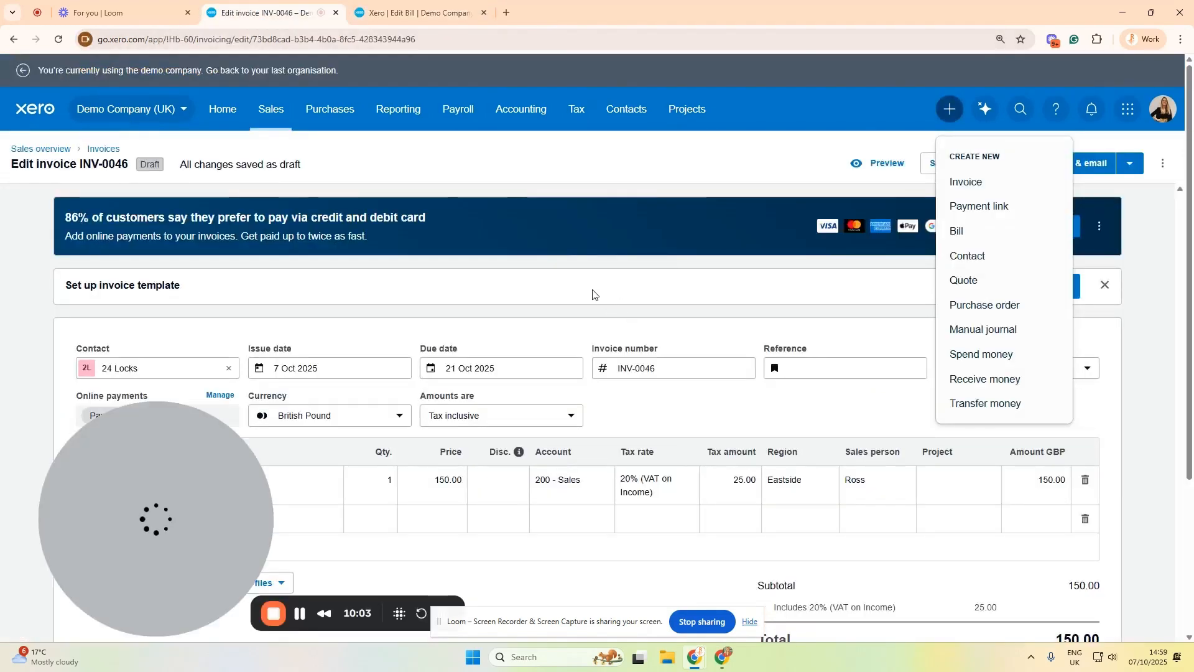
scroll(684, 349, down, 2)
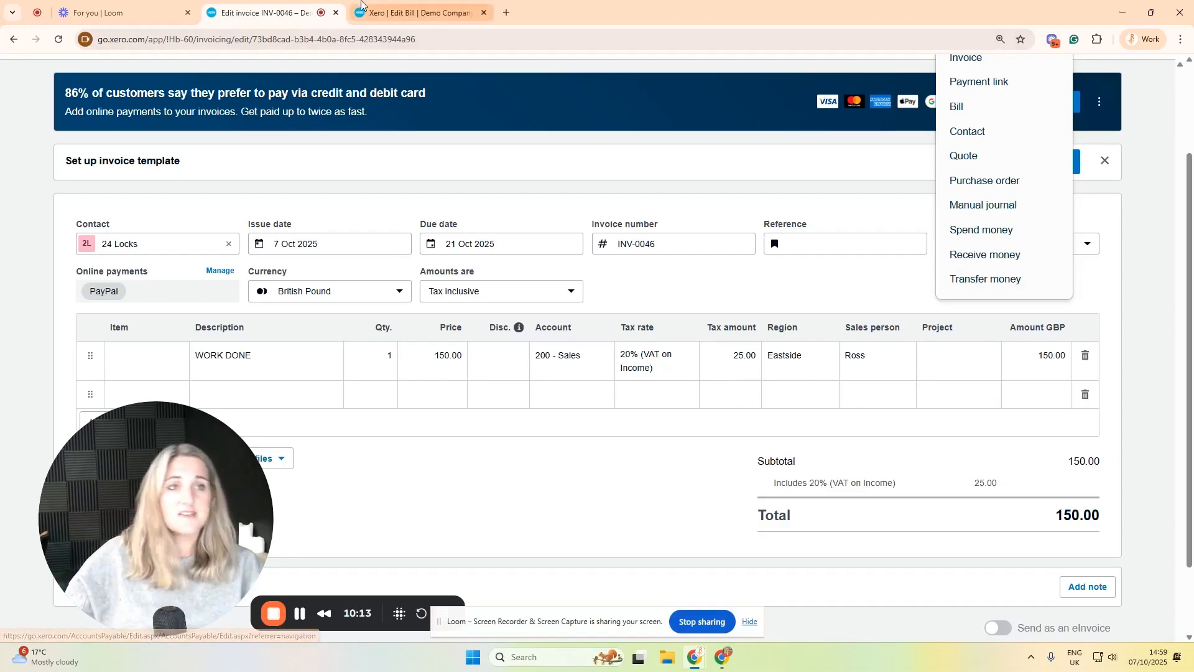
click(414, 12)
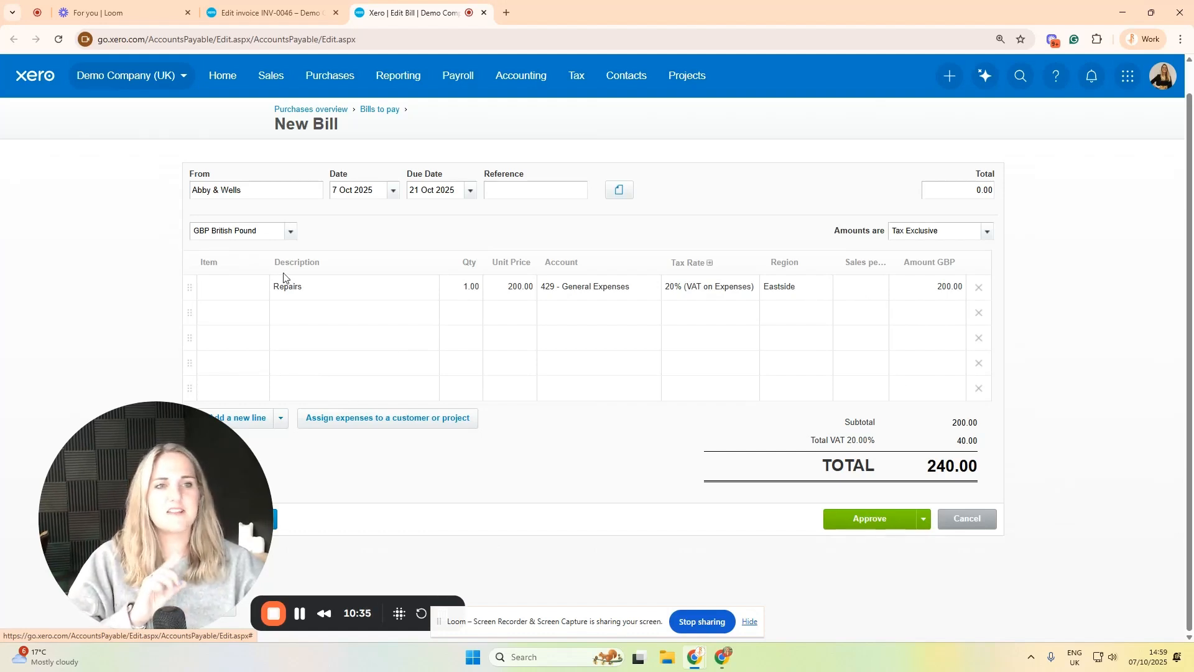
click(864, 288)
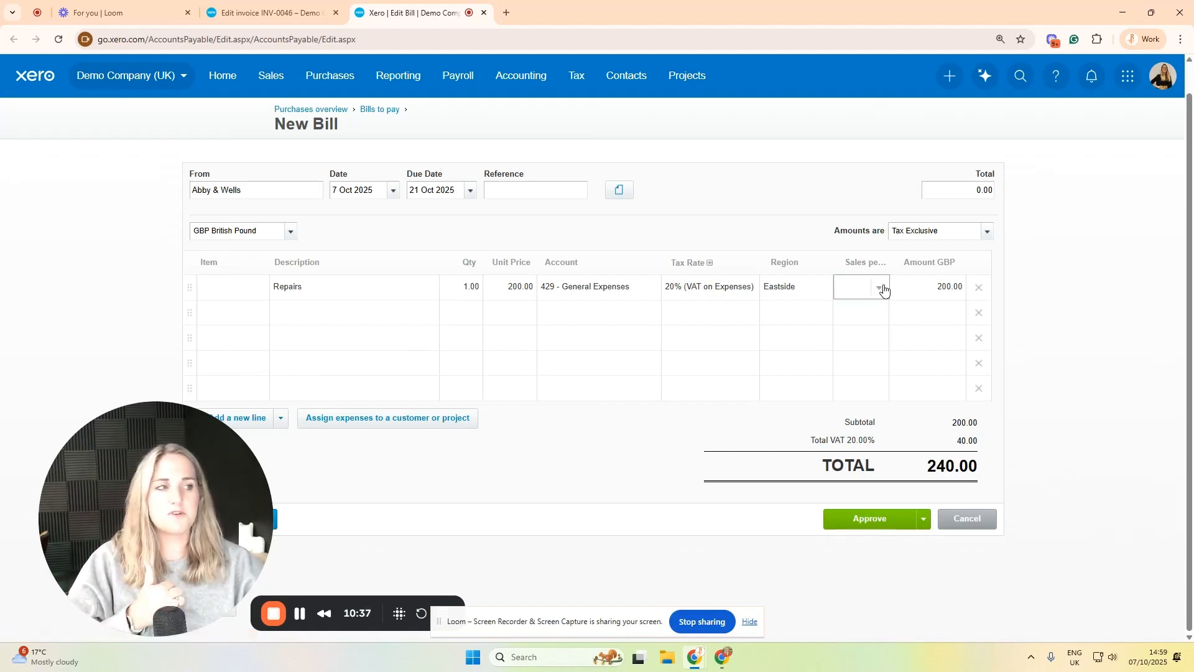
click(884, 288)
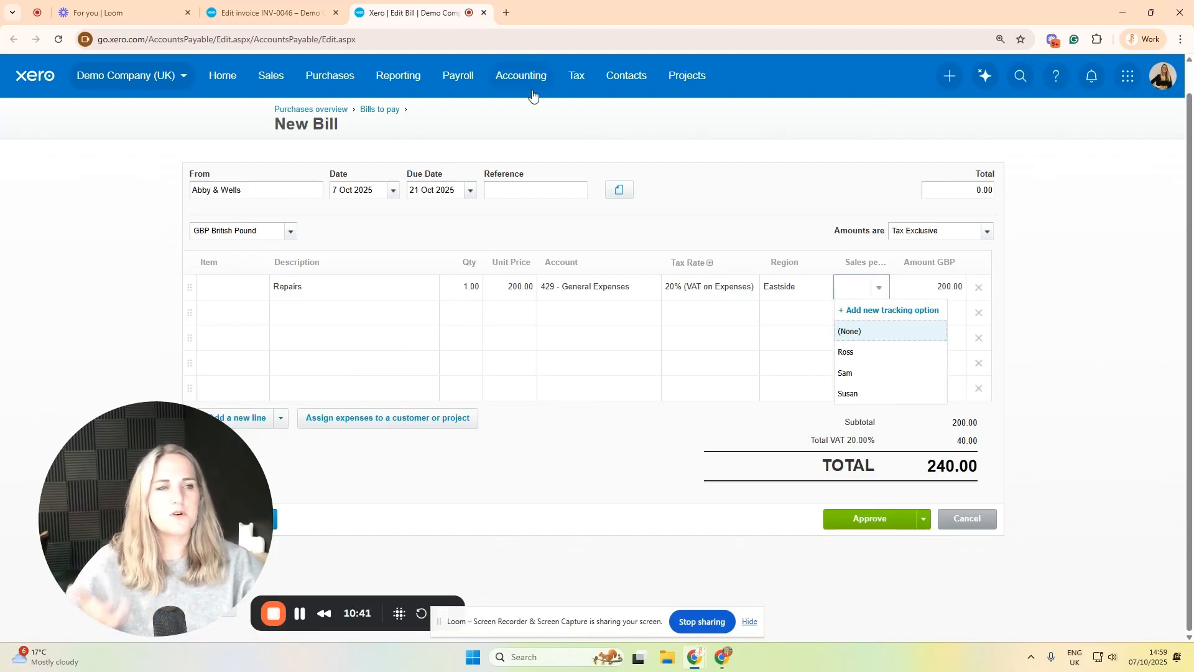
Open the accounting settings in a separate browser tab and switch to it.
click(521, 75)
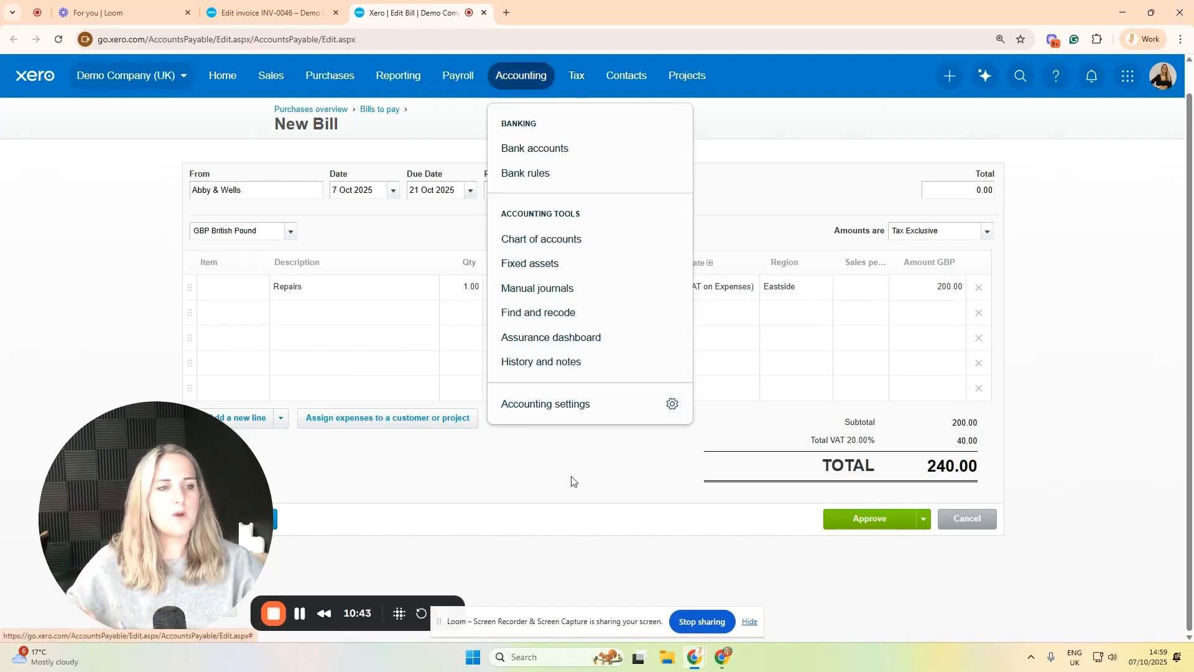
right_click(546, 405)
click(609, 419)
click(539, 12)
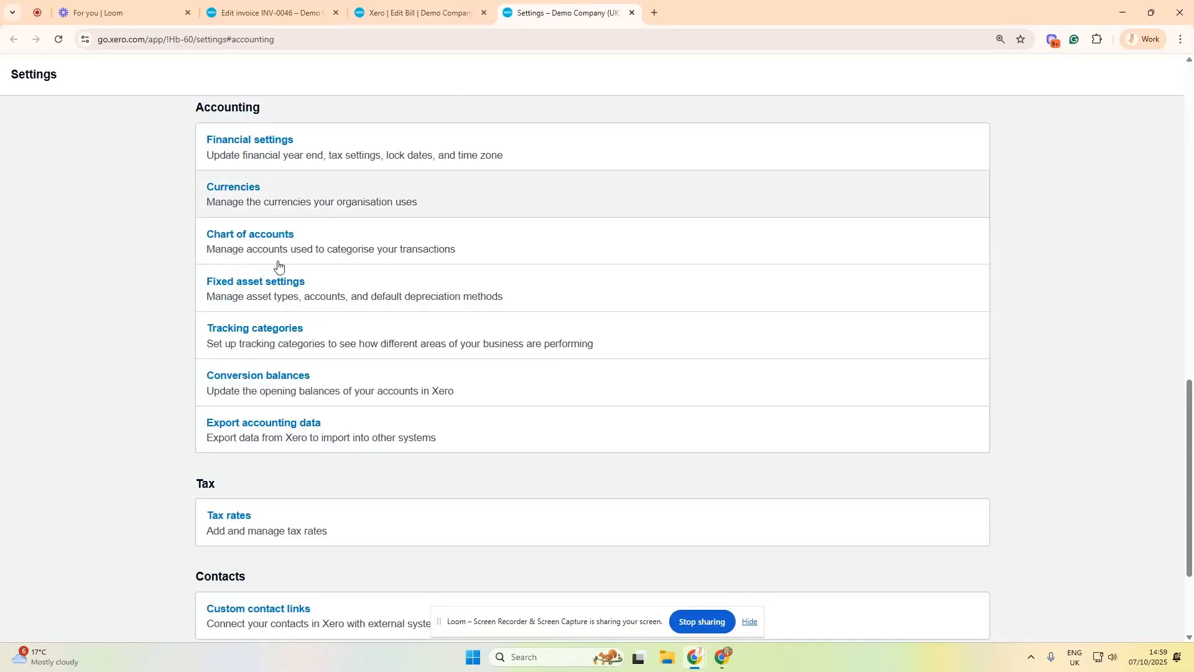
Open the tracking categories settings and add a Head Office option to the Sales person category.
click(258, 334)
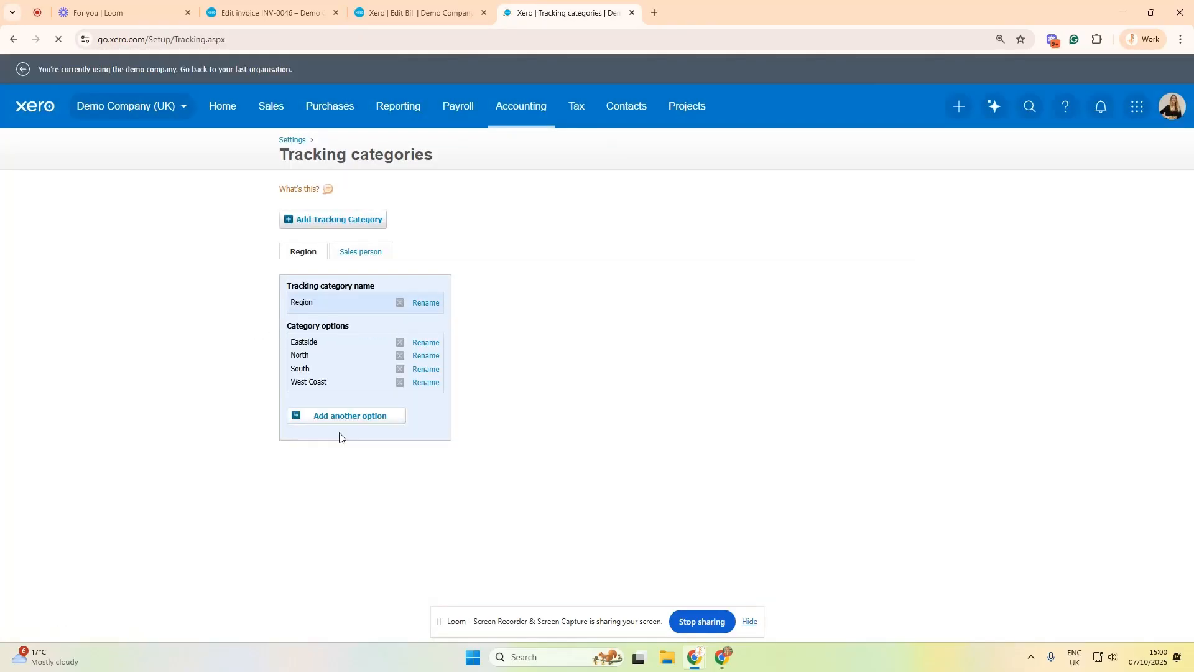
click(362, 253)
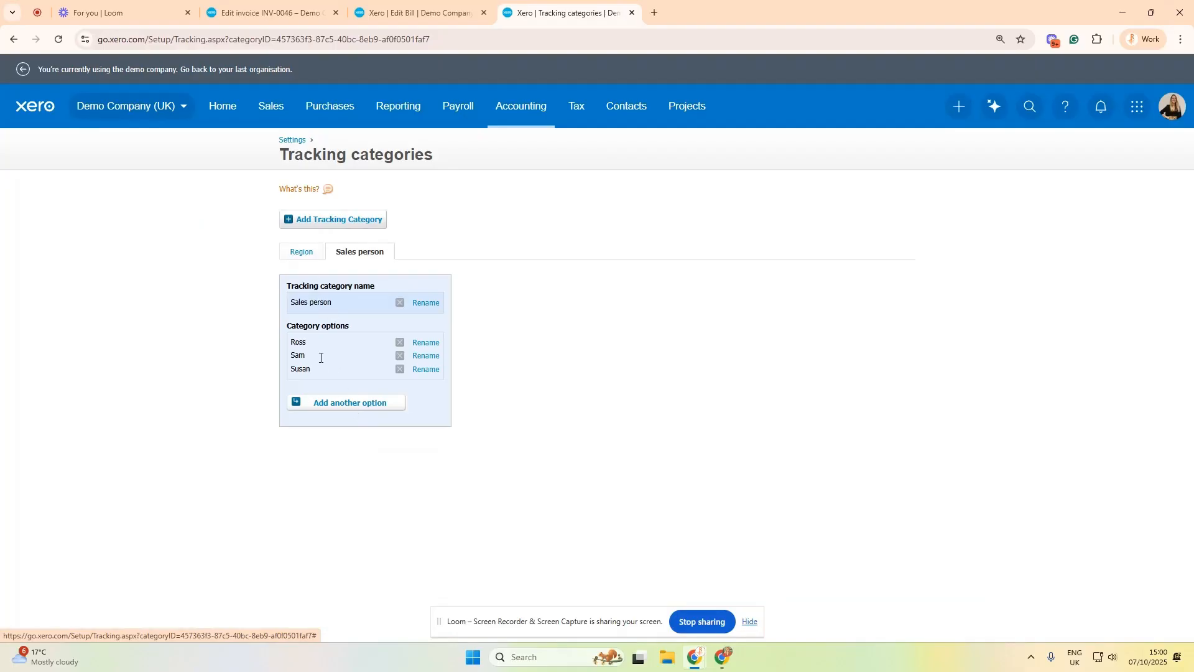
click(323, 404)
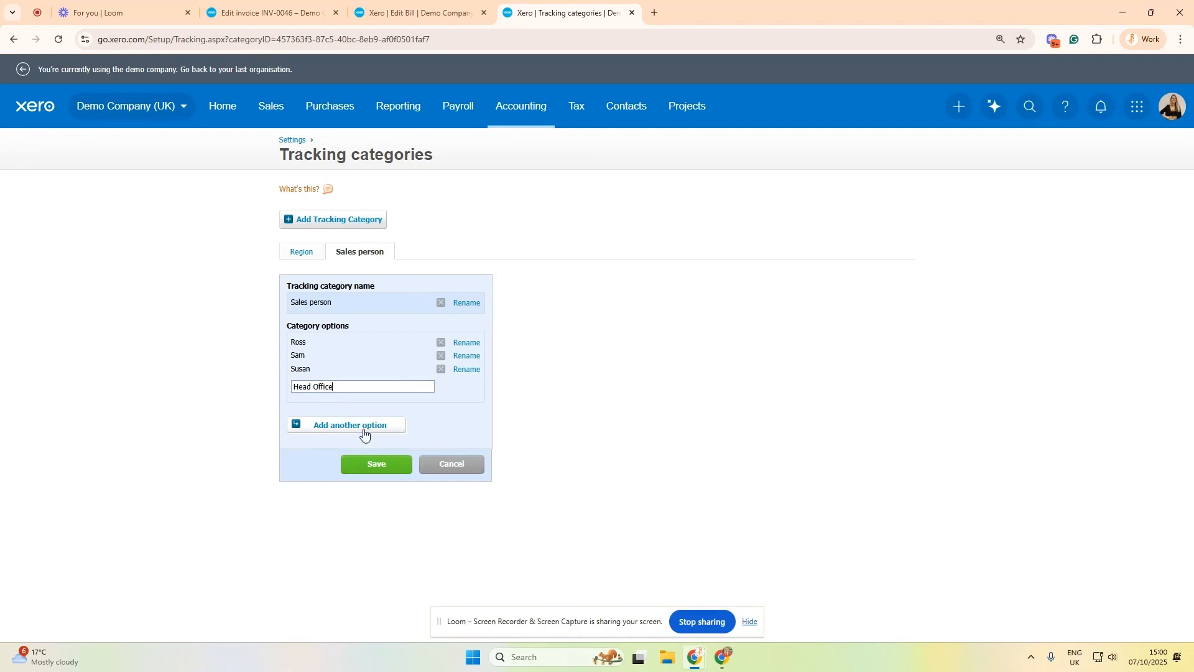
click(367, 464)
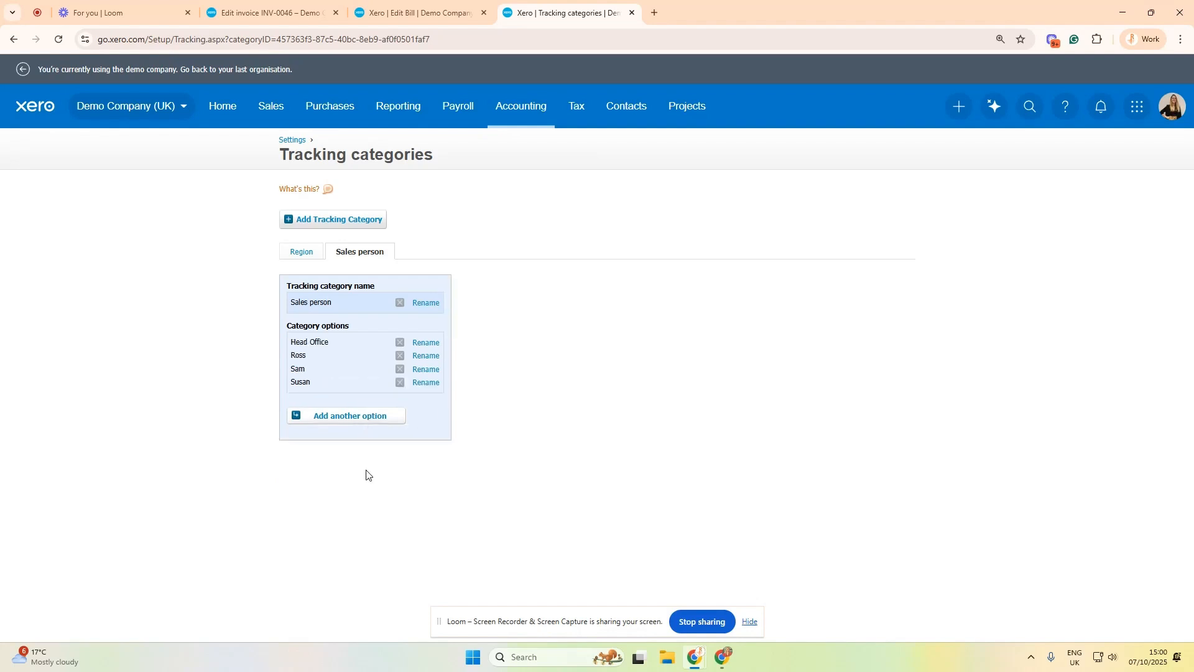
Add a Head Office option to the Region tracking category and save it.
click(302, 253)
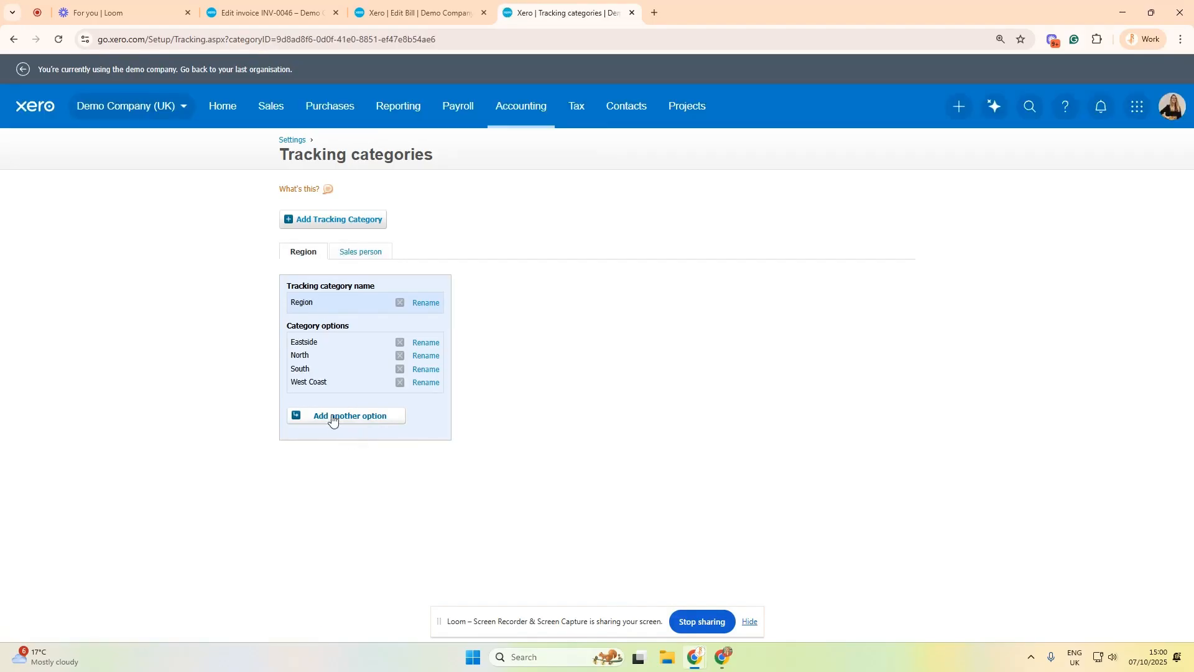
click(331, 419)
click(356, 400)
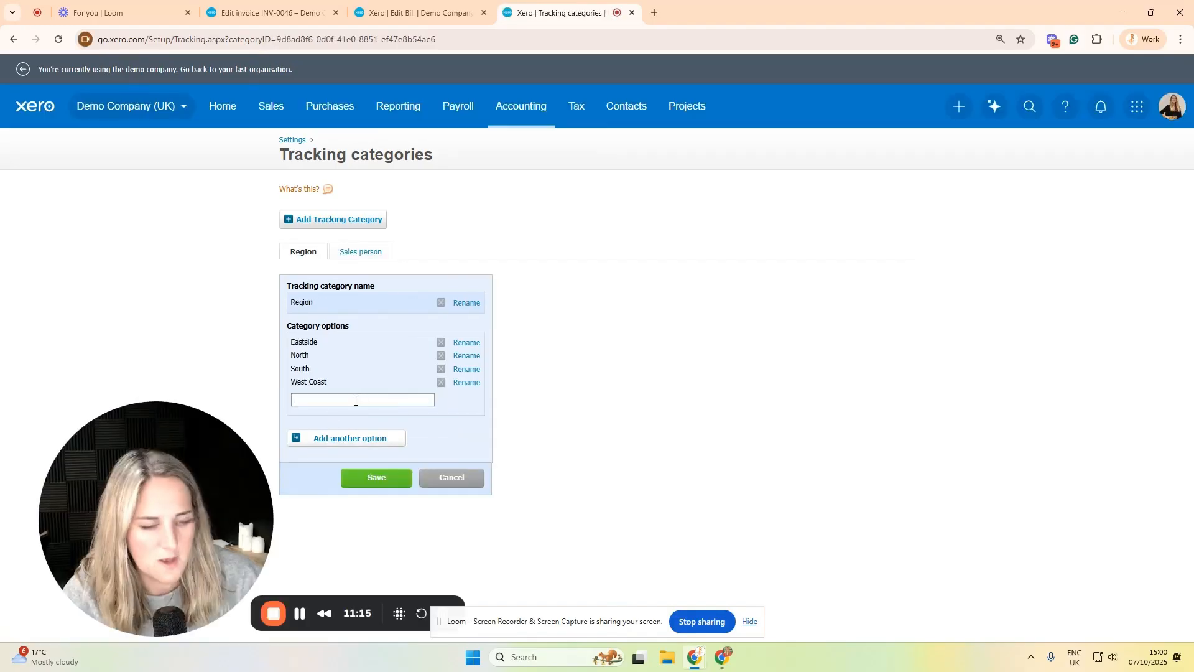
text(Head Office)
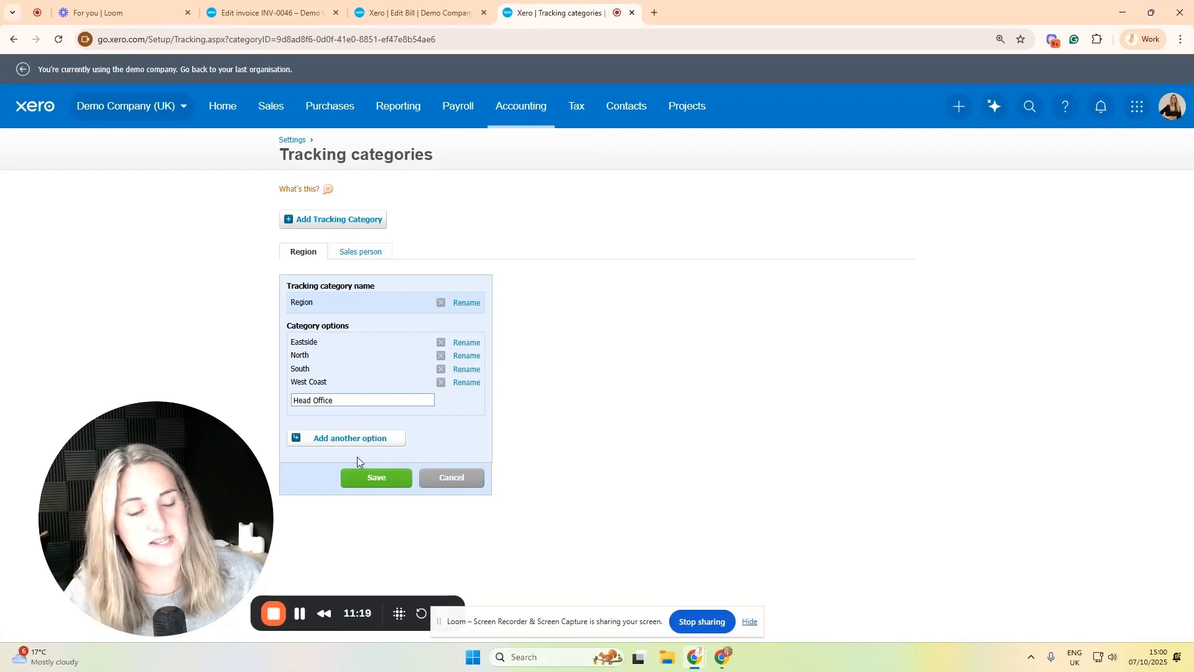
click(365, 477)
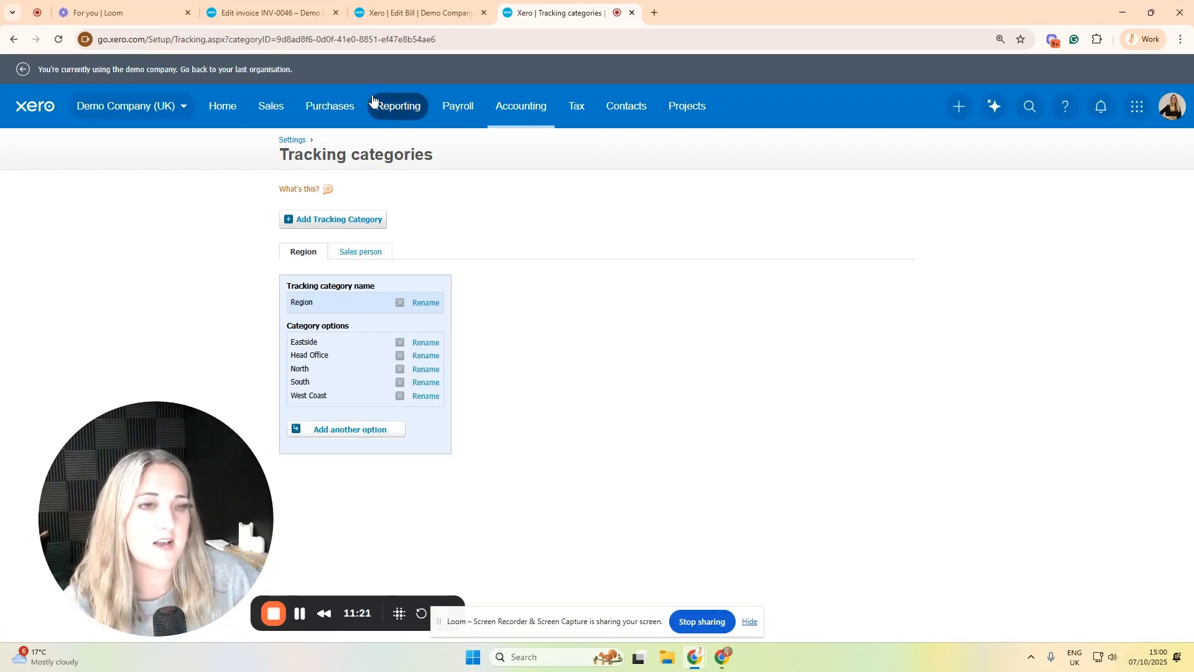
Return to the bill and recheck the sales person options for the Repairs line without choosing one.
click(389, 18)
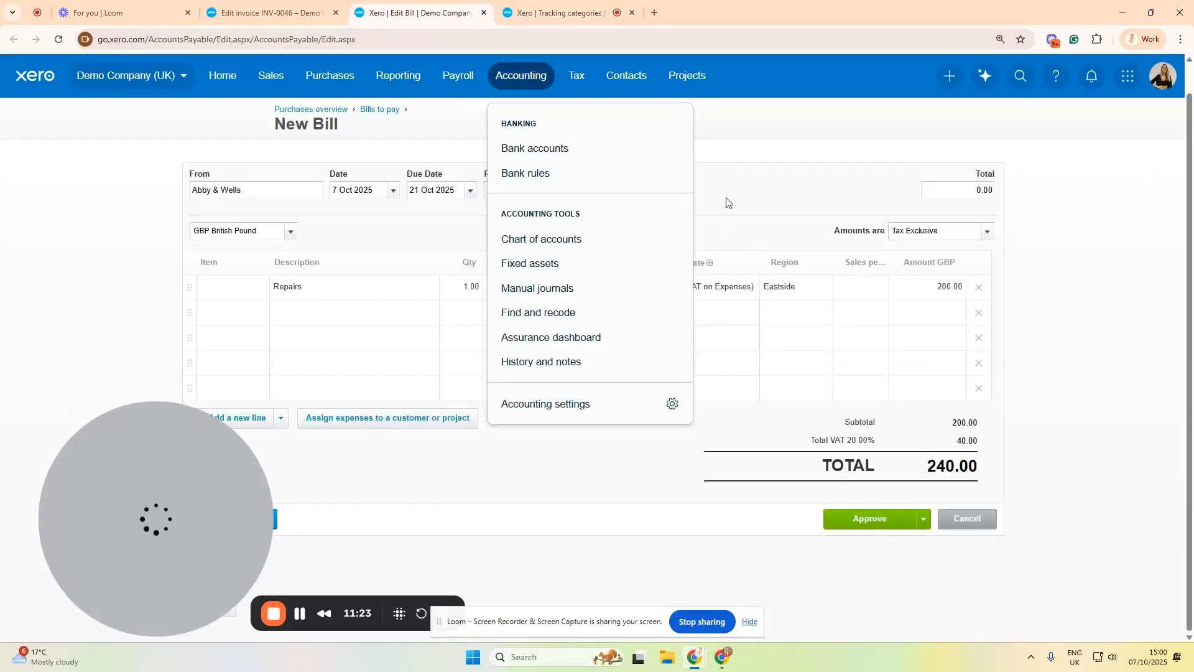
click(878, 295)
click(878, 289)
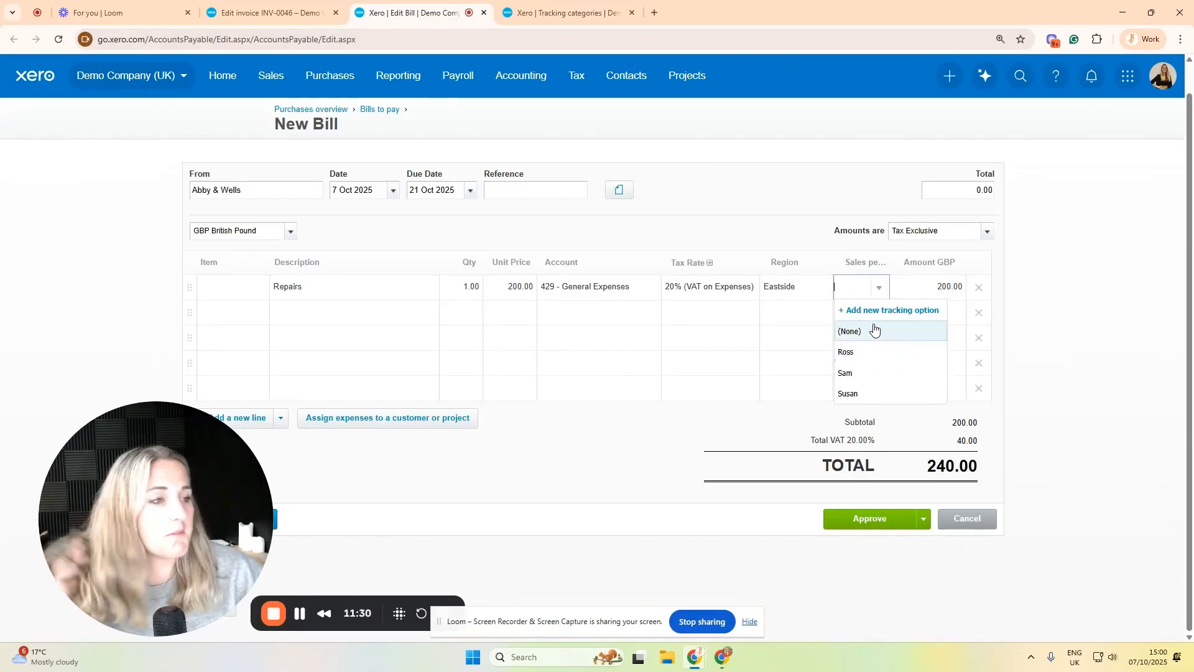
click(834, 217)
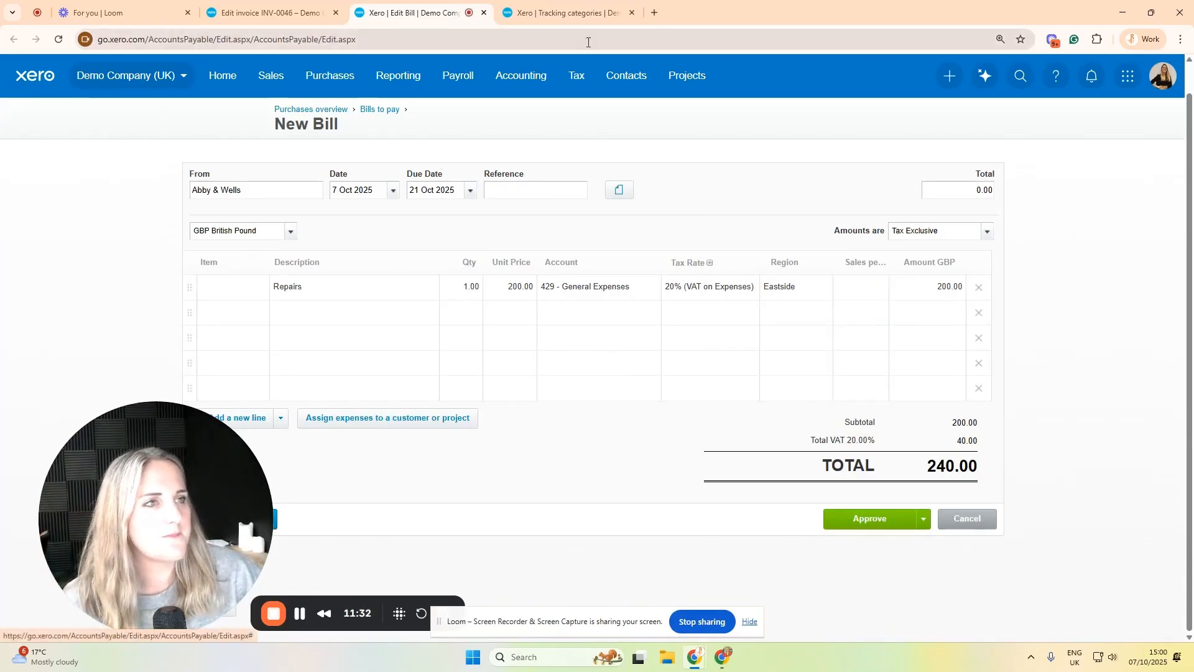
click(598, 15)
click(423, 12)
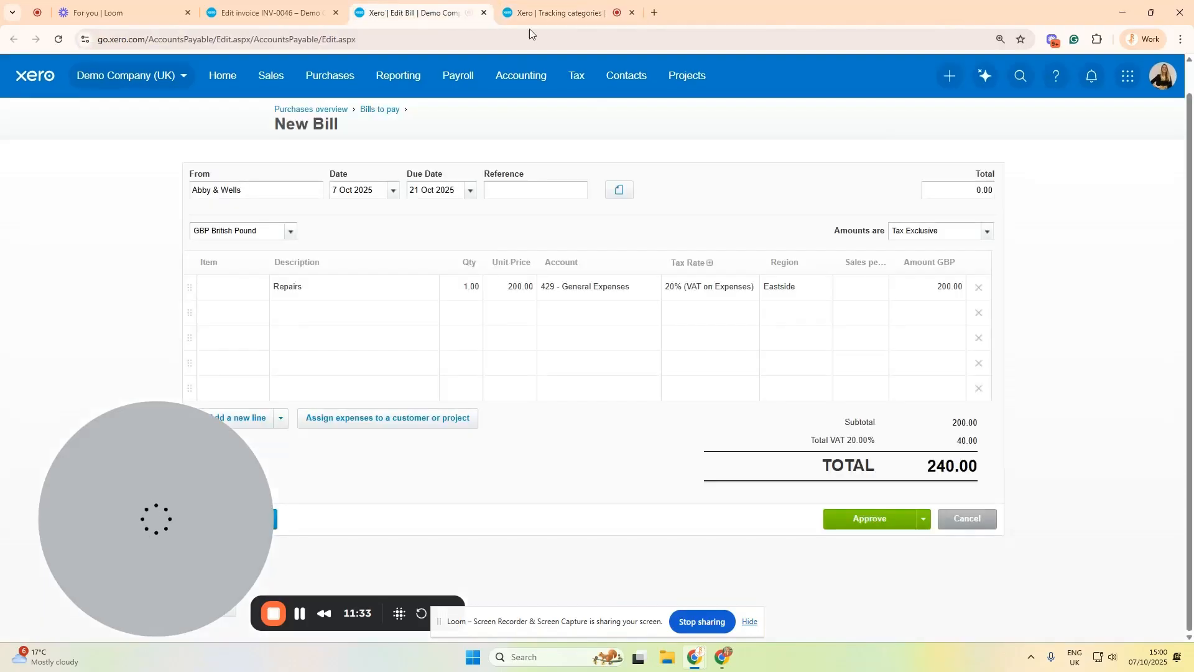
click(860, 287)
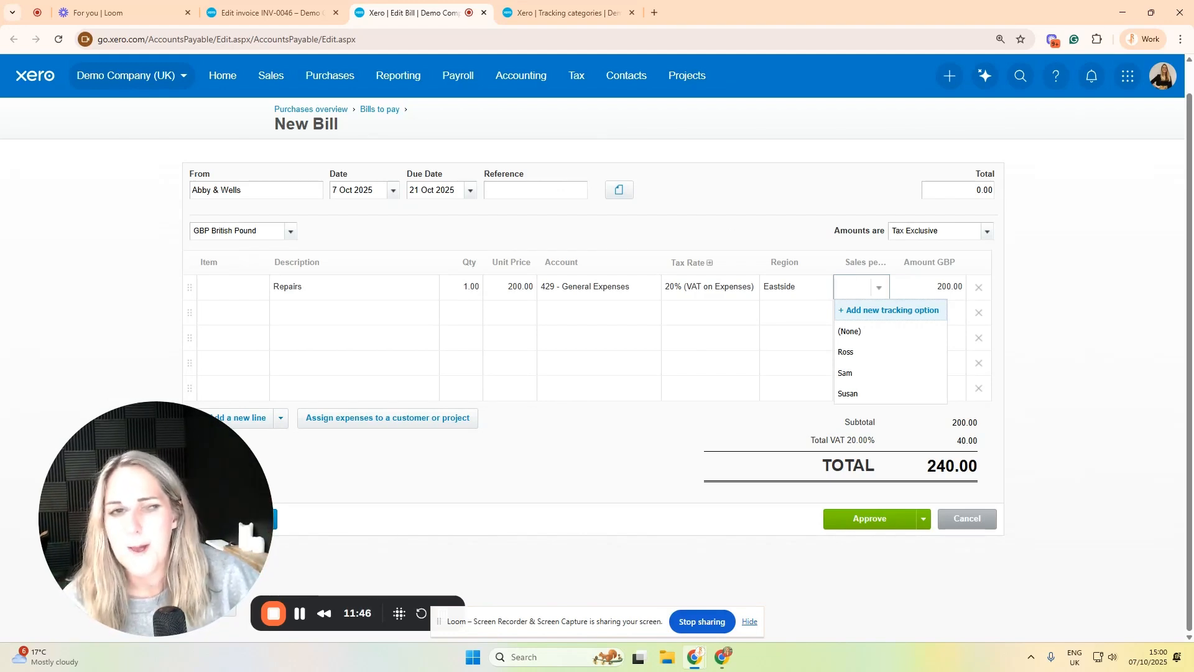
click(723, 236)
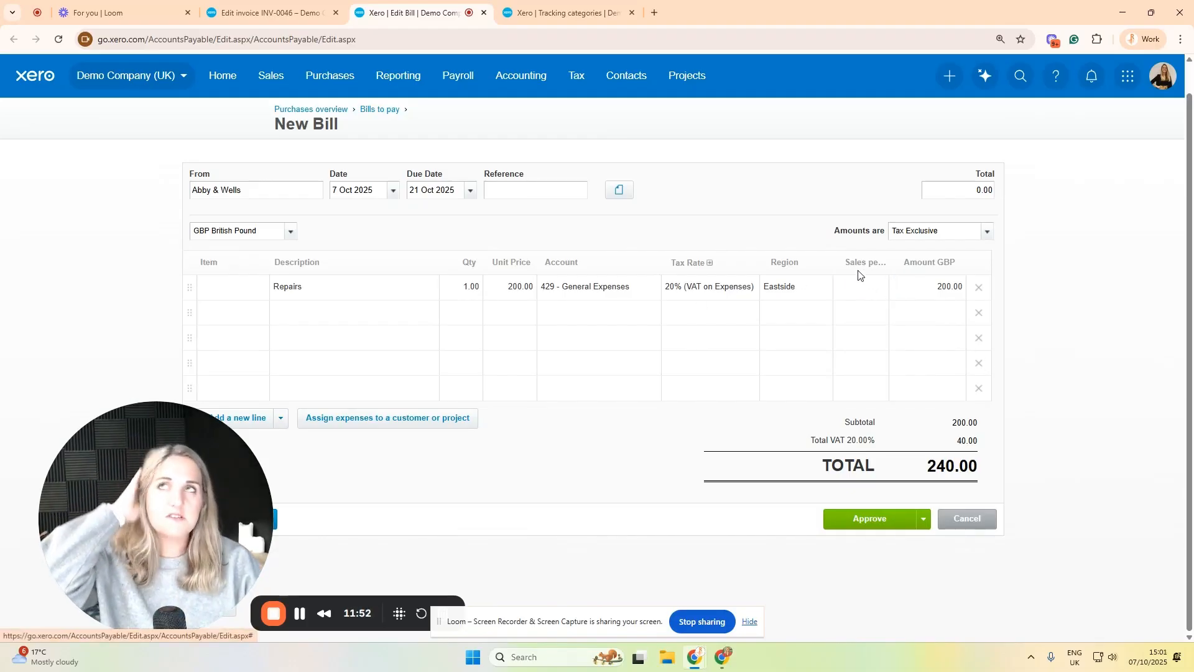
click(878, 292)
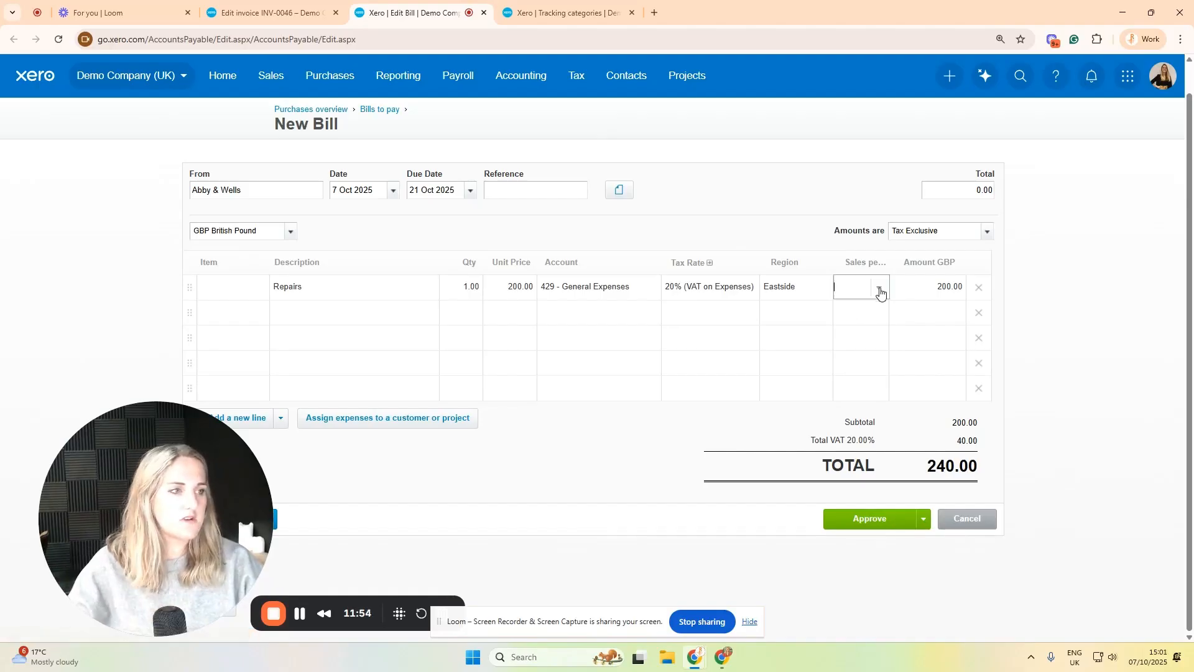
click(879, 291)
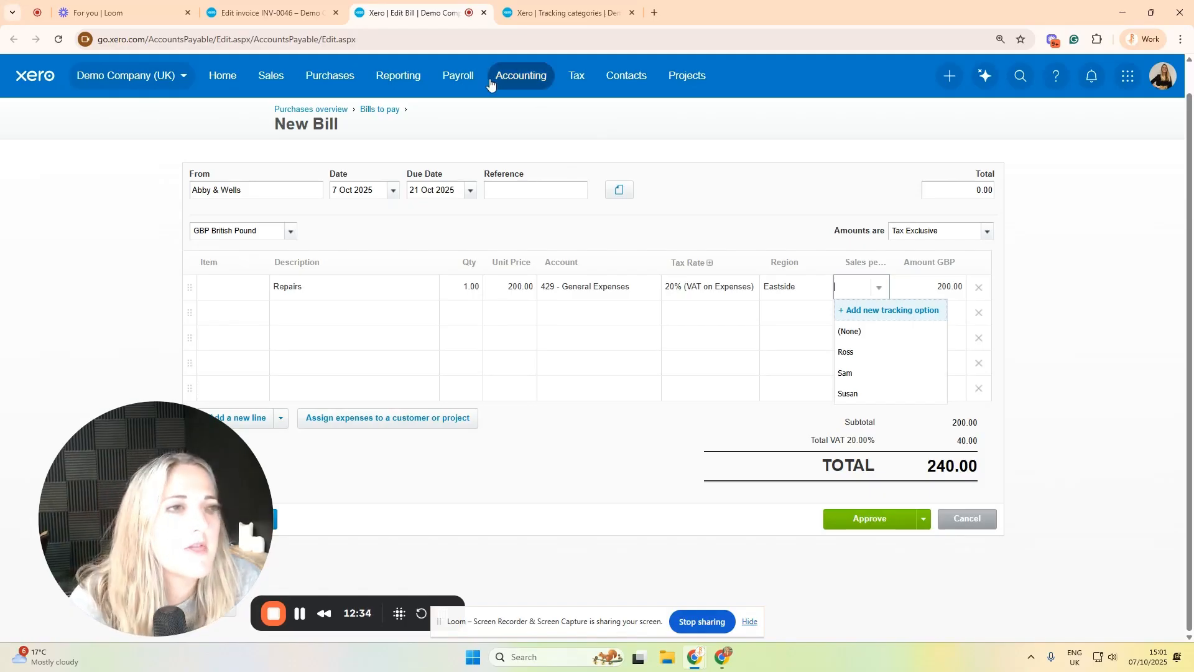
Open the Profit and Loss report in a separate browser tab, close the tracking categories tab and switch to the report.
click(537, 83)
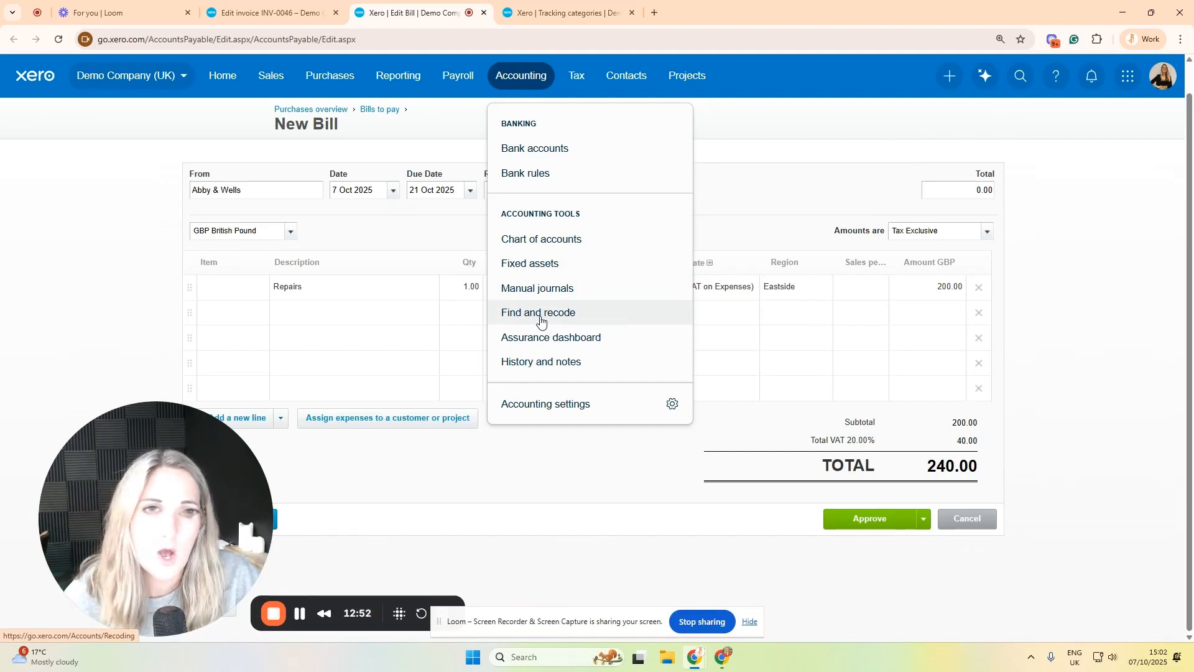
click(390, 87)
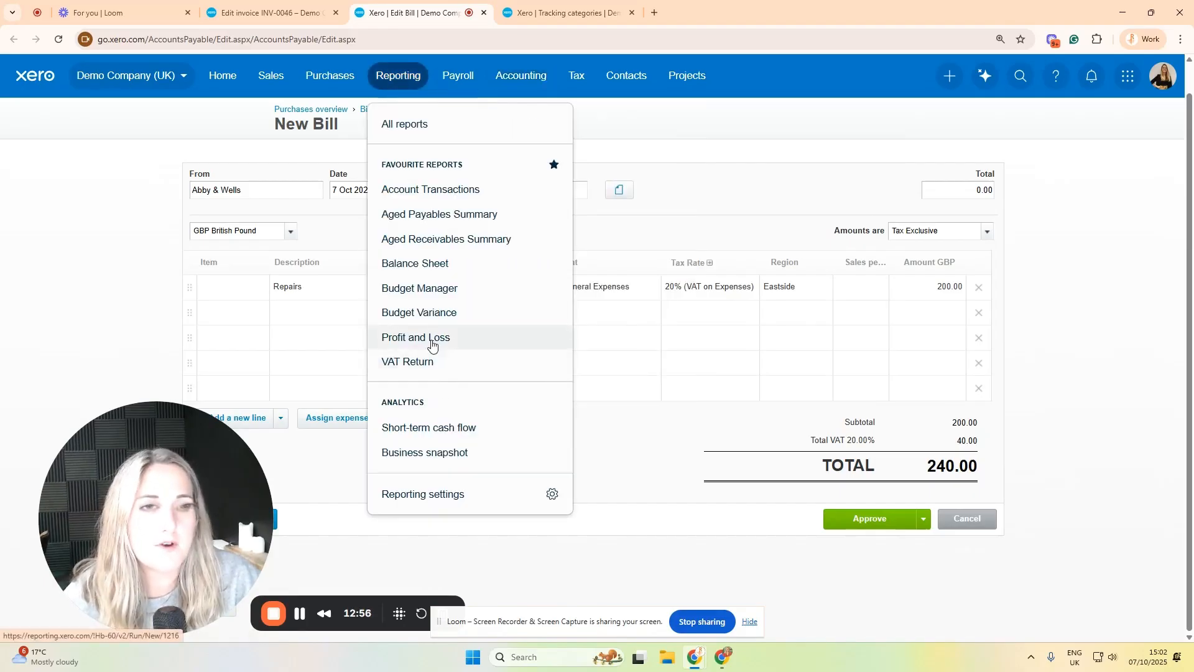
right_click(434, 343)
click(468, 356)
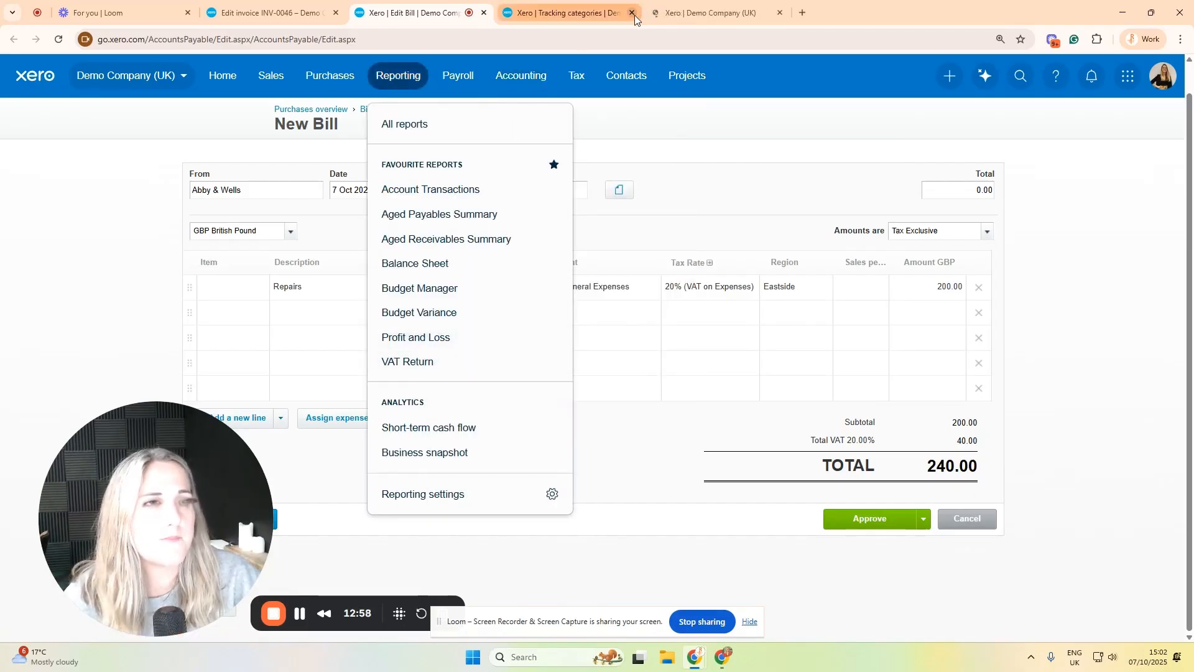
middle_click(569, 6)
click(569, 8)
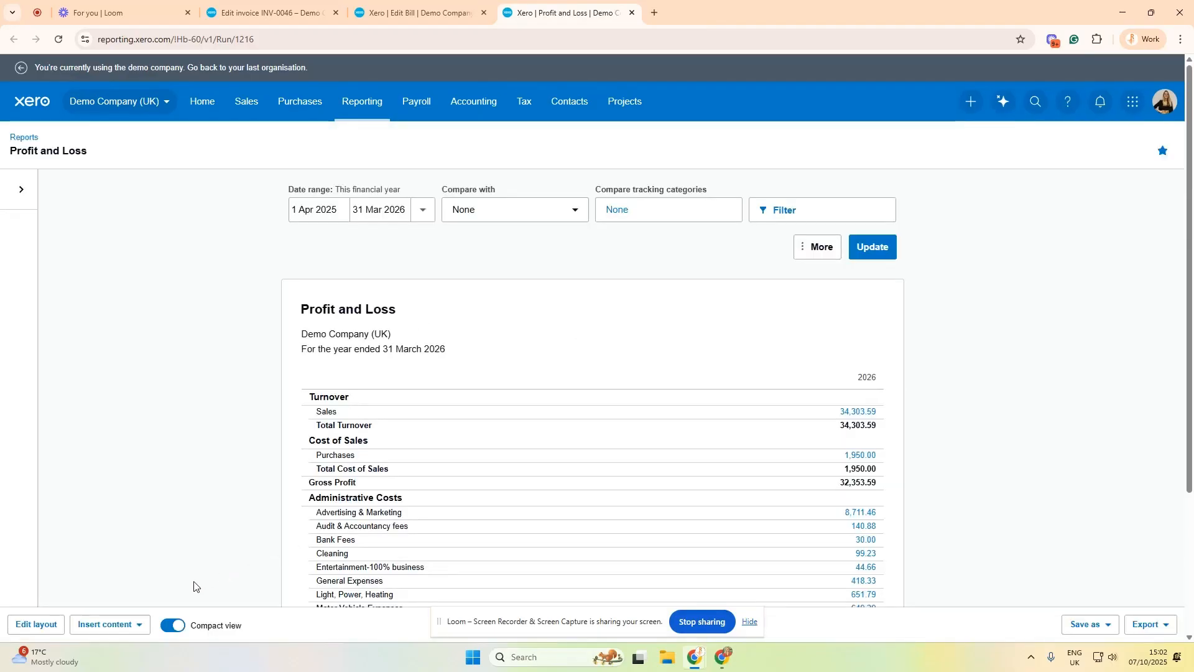
click(456, 9)
click(595, 11)
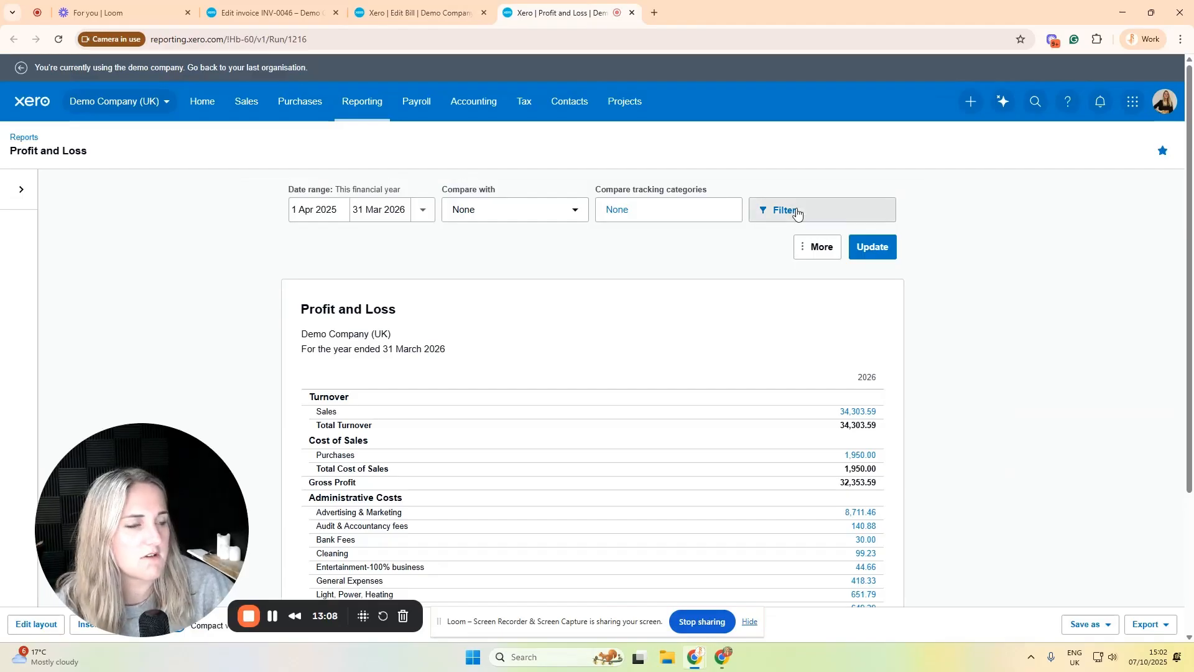
Look at the tracking category comparison without applying it, and filter the Profit and Loss report to Unassigned under Region.
click(682, 209)
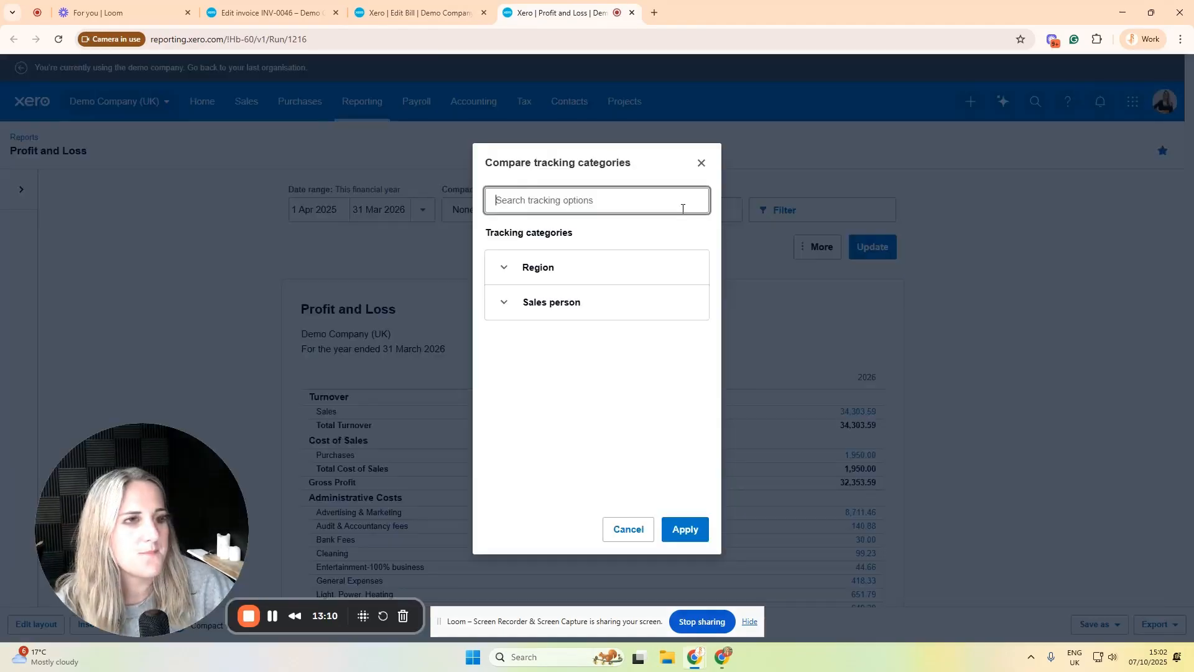
click(701, 163)
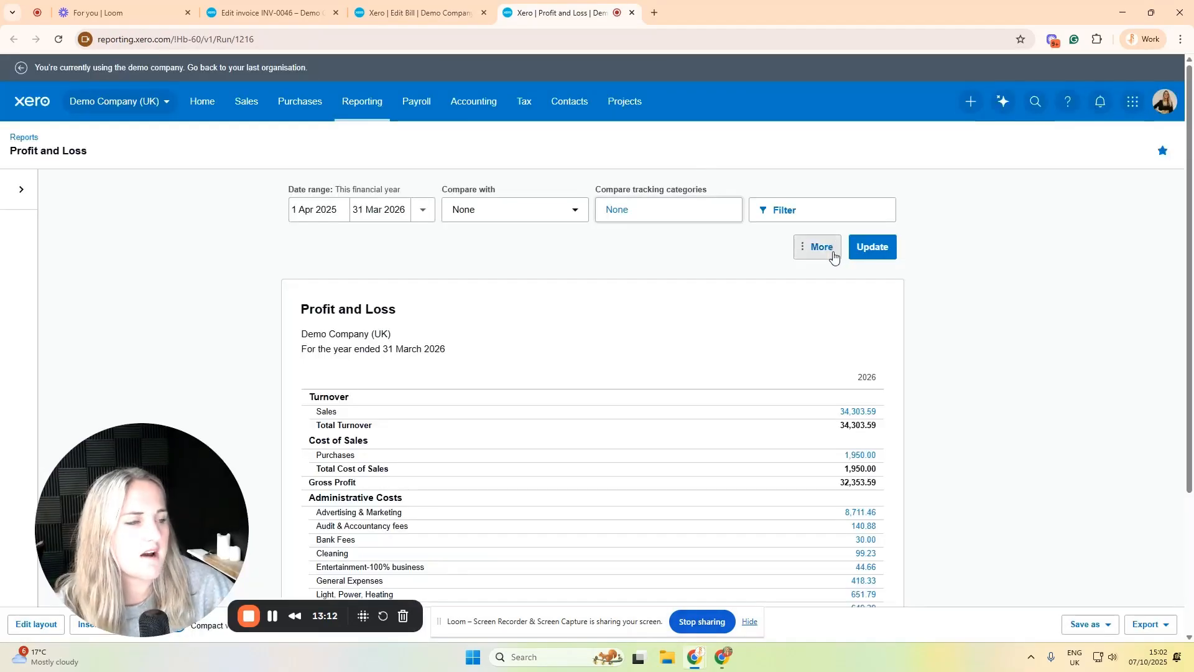
click(785, 217)
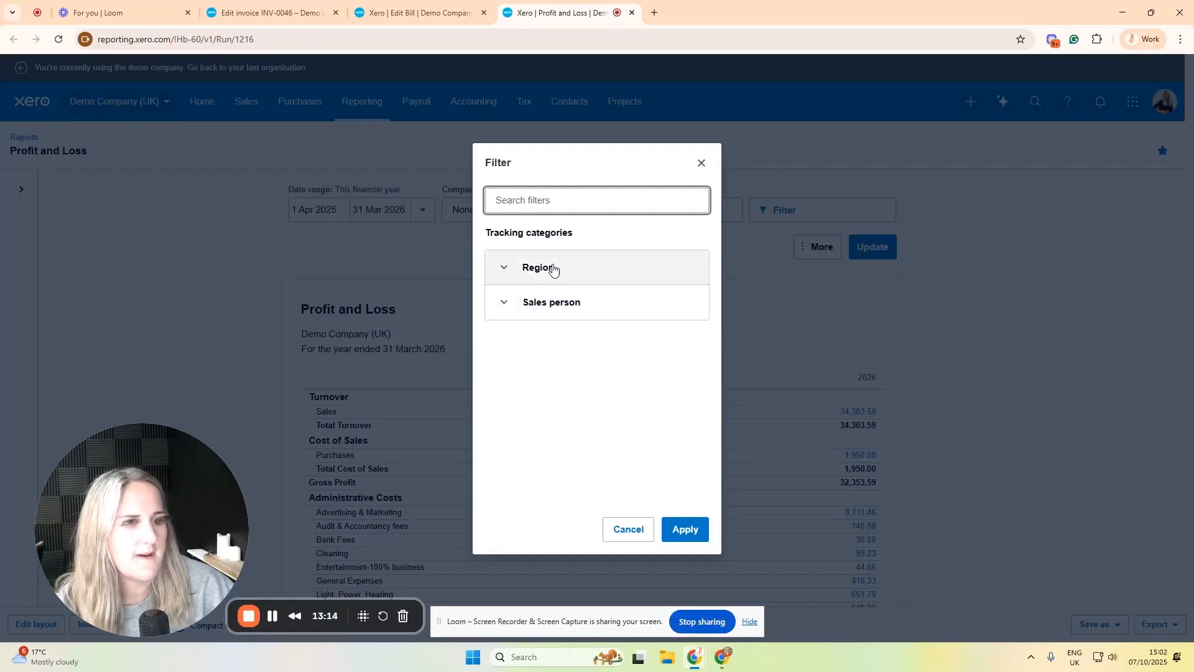
click(550, 302)
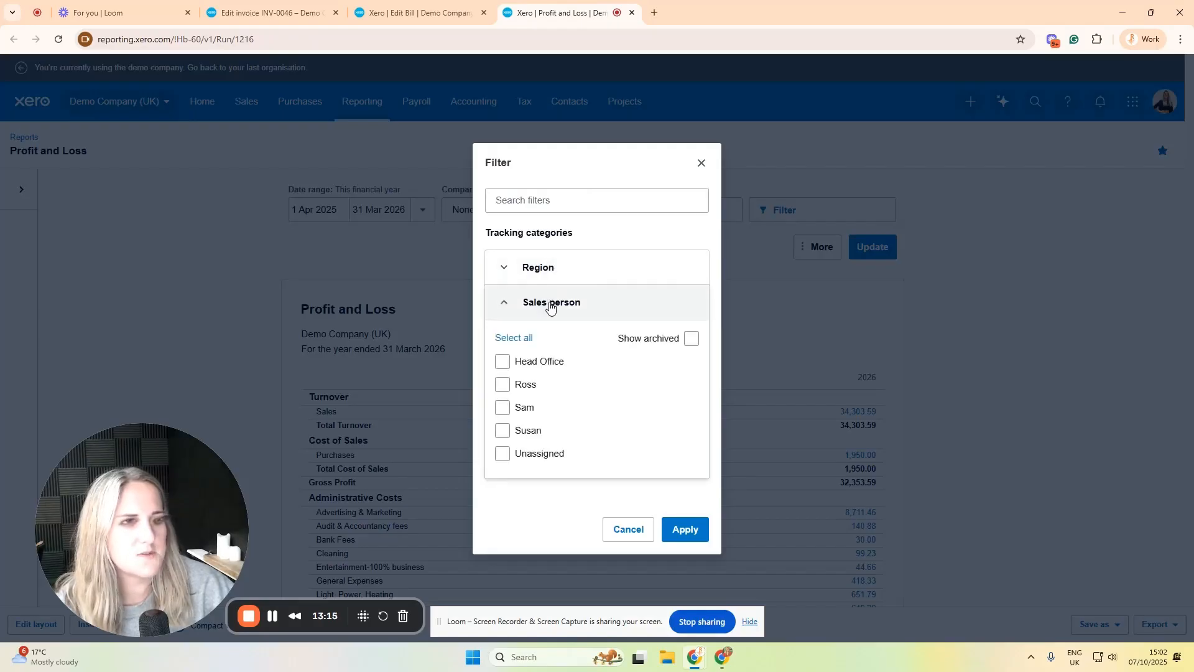
click(526, 458)
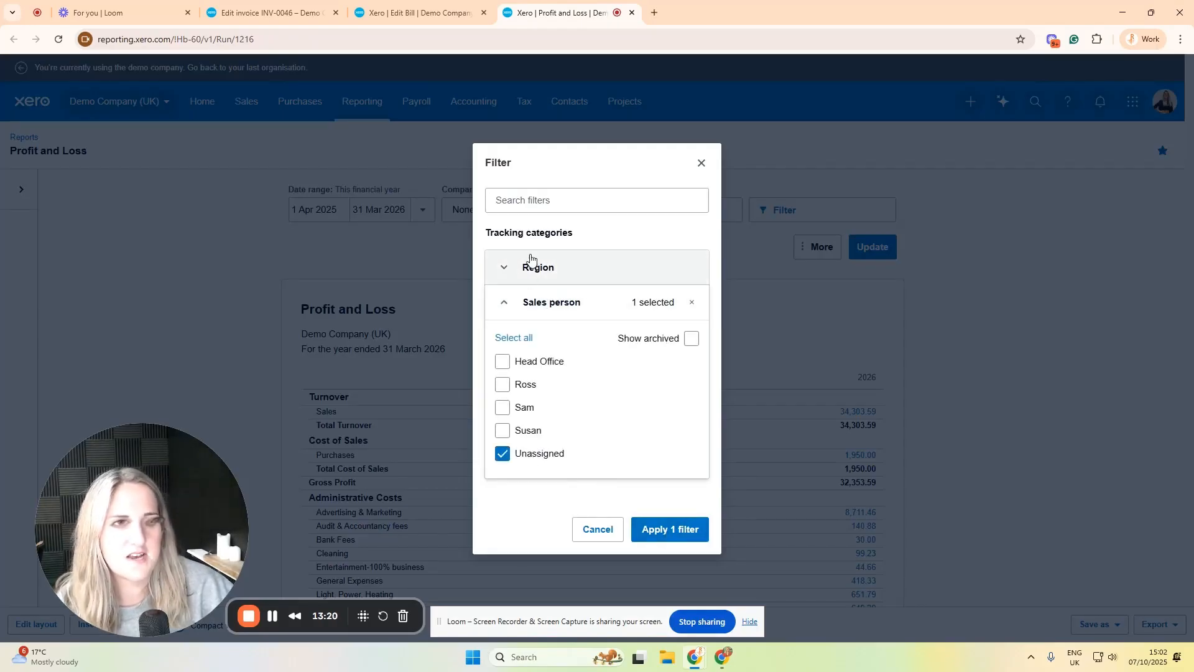
click(533, 453)
click(525, 303)
click(538, 267)
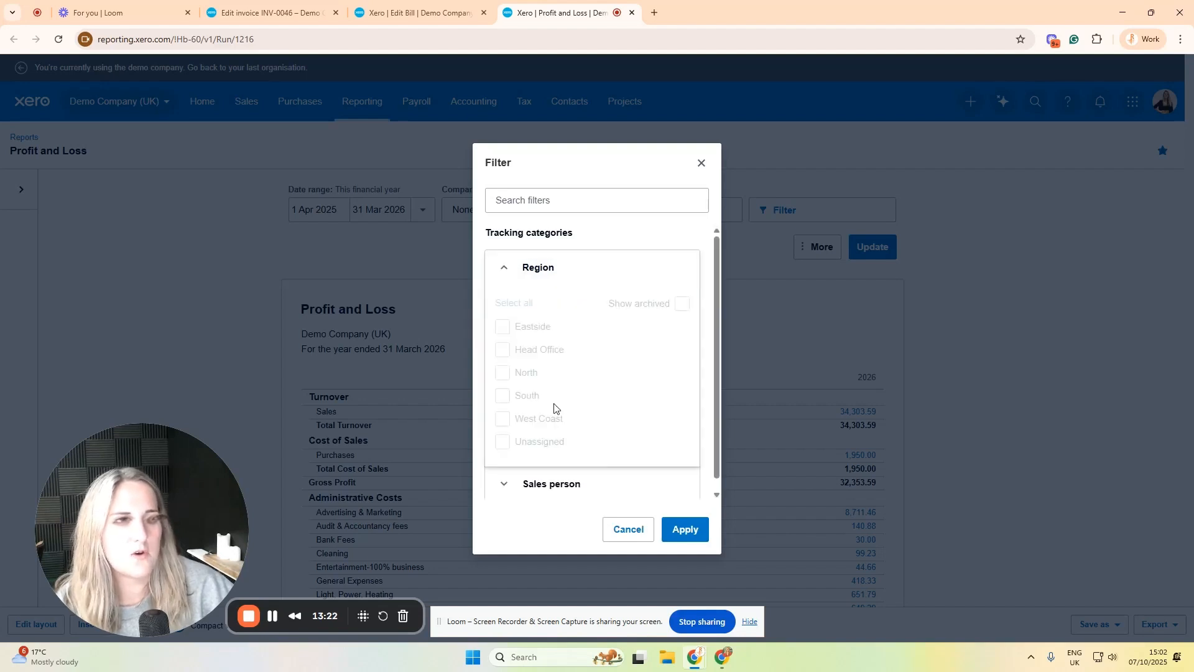
click(538, 442)
click(684, 529)
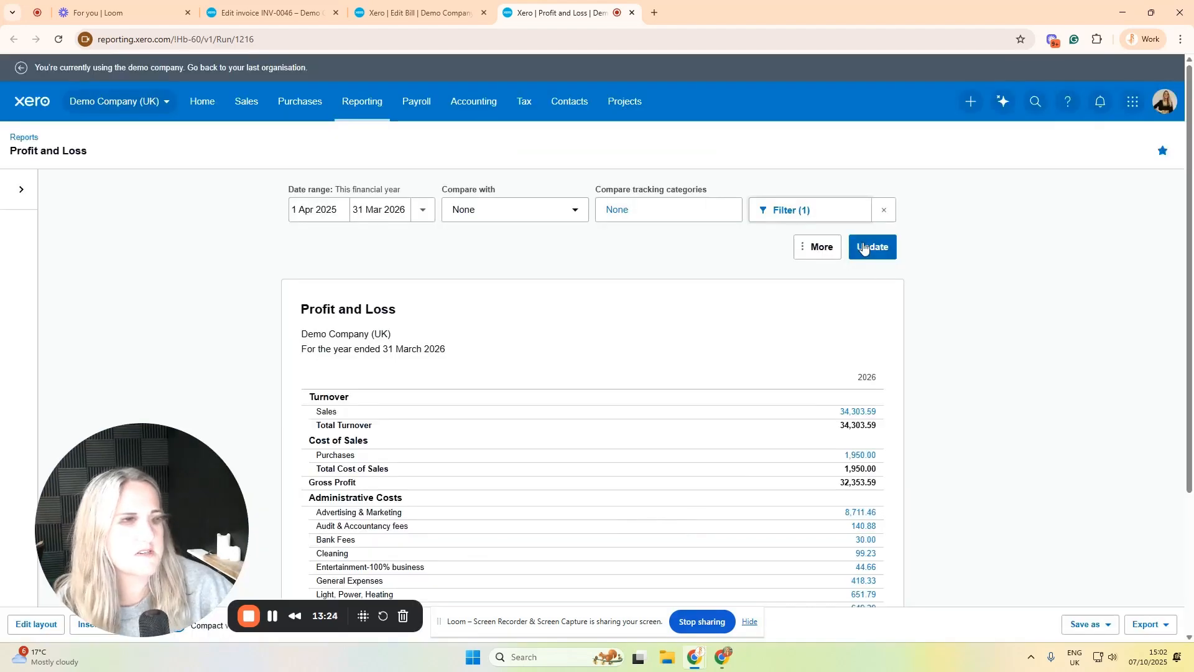
Set the report's date range to this month, 1 Oct to 31 Oct 2025, and compare it with 4 months.
click(379, 209)
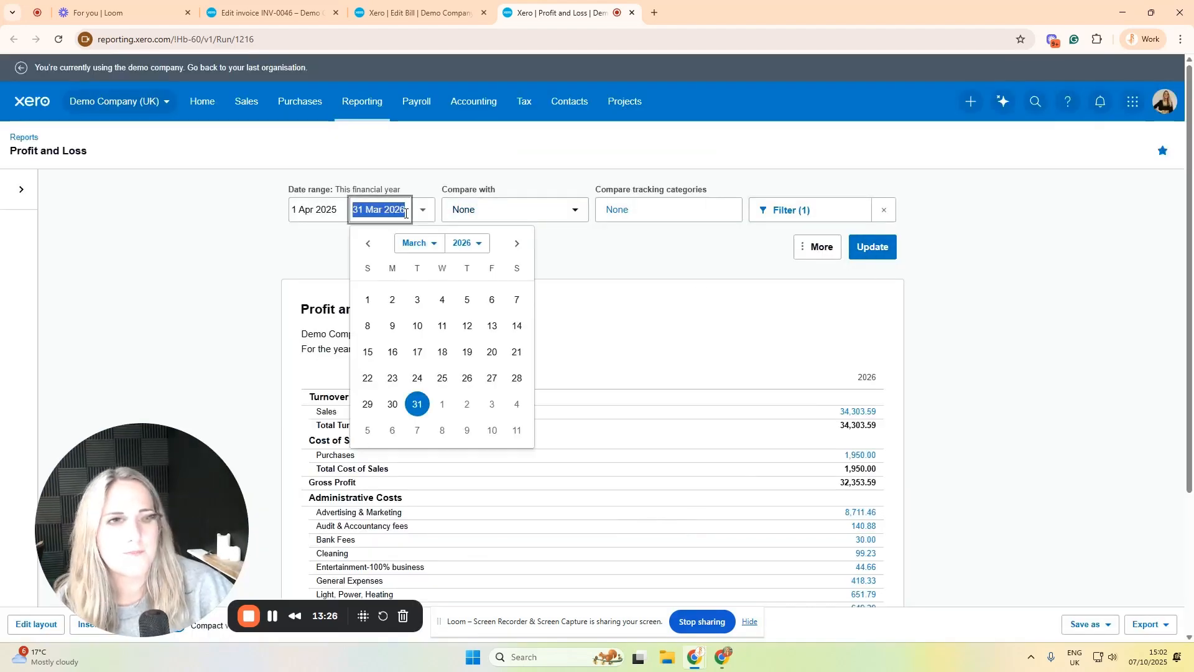
click(422, 210)
click(440, 243)
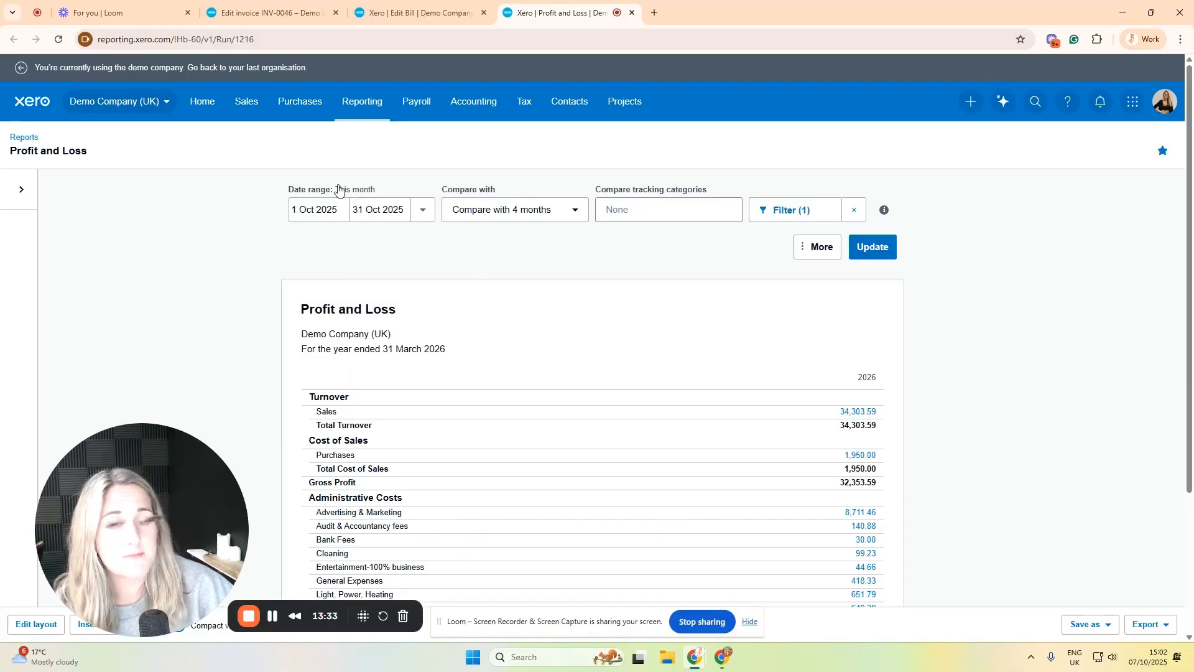
drag(337, 192, 359, 190)
right_click(423, 212)
click(422, 212)
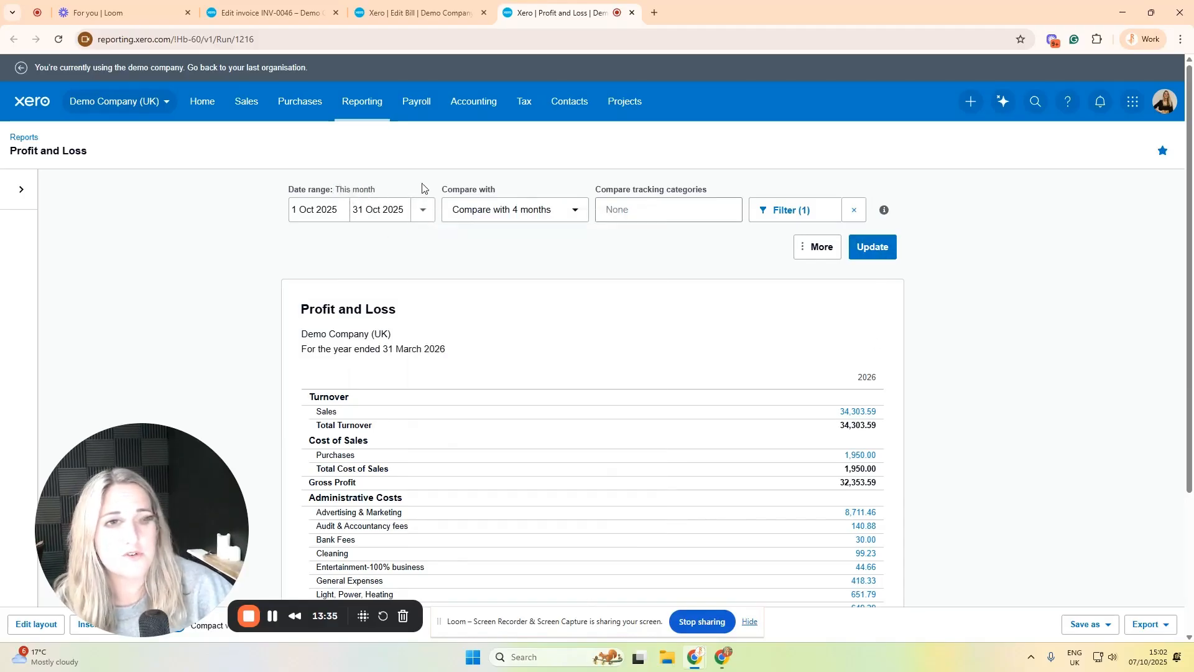
click(422, 212)
click(447, 245)
click(524, 198)
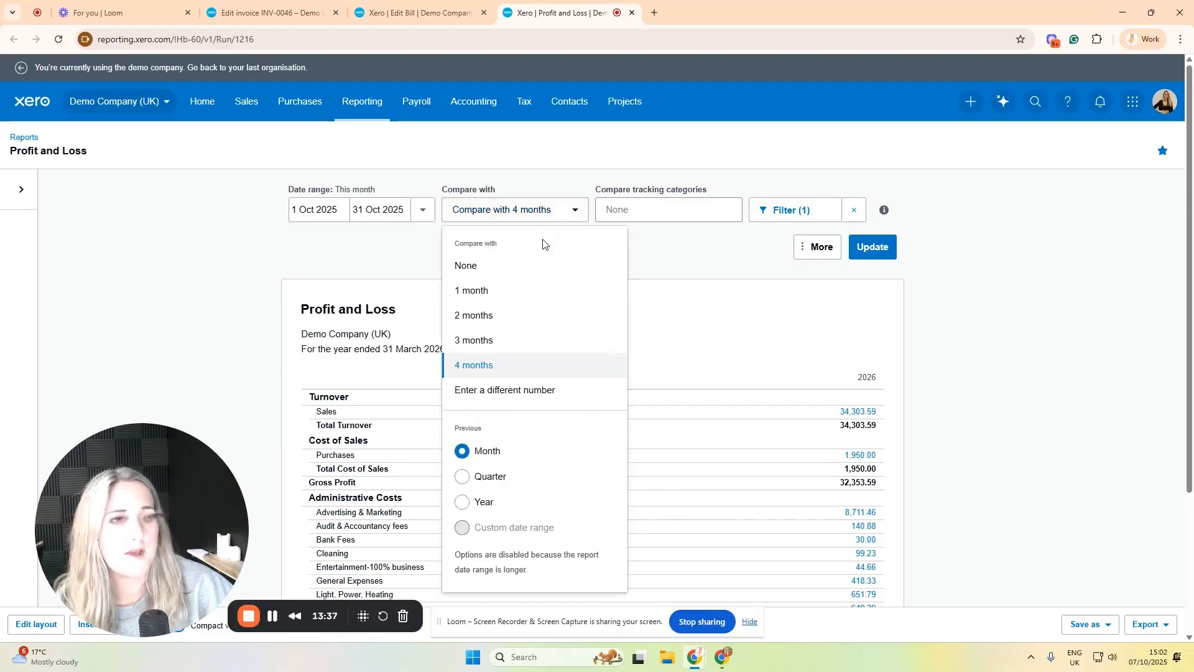
click(670, 252)
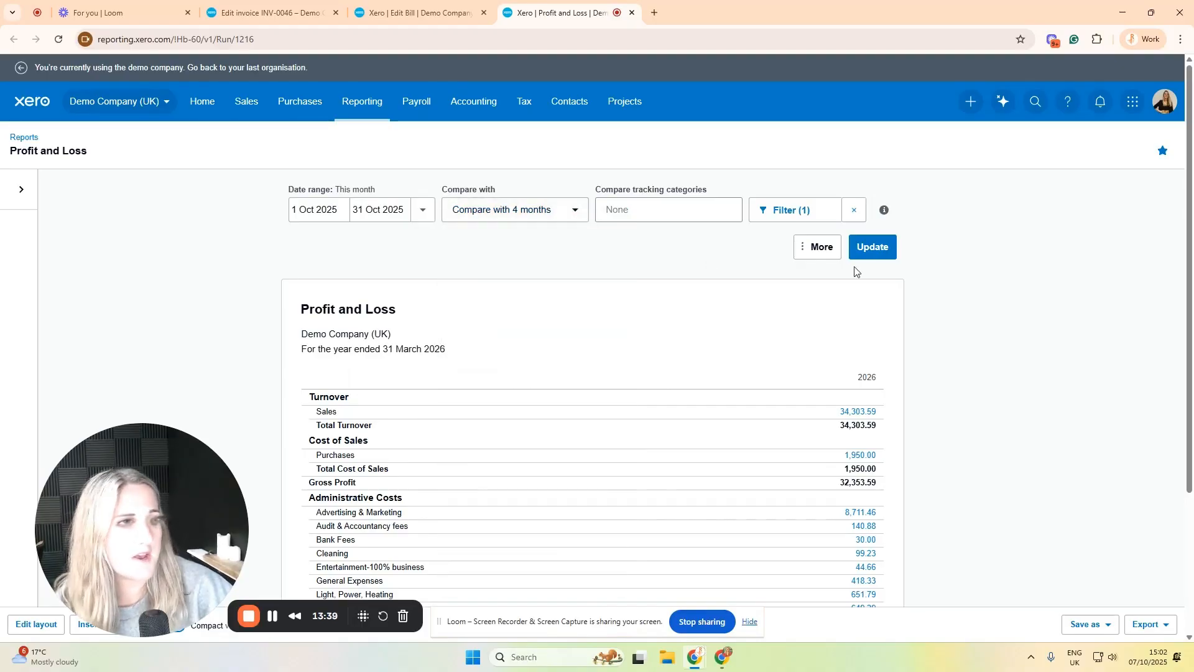
Check that the Region filter is set to Unassigned and update the Profit and Loss report with the chosen period and comparison.
click(793, 212)
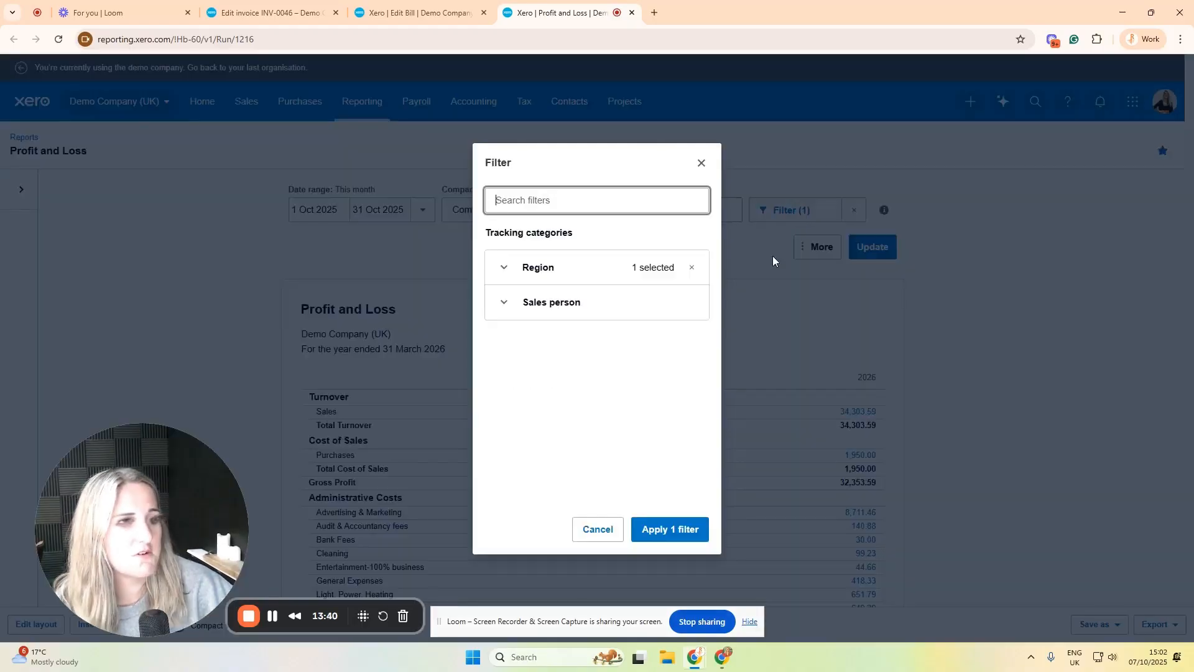
click(597, 268)
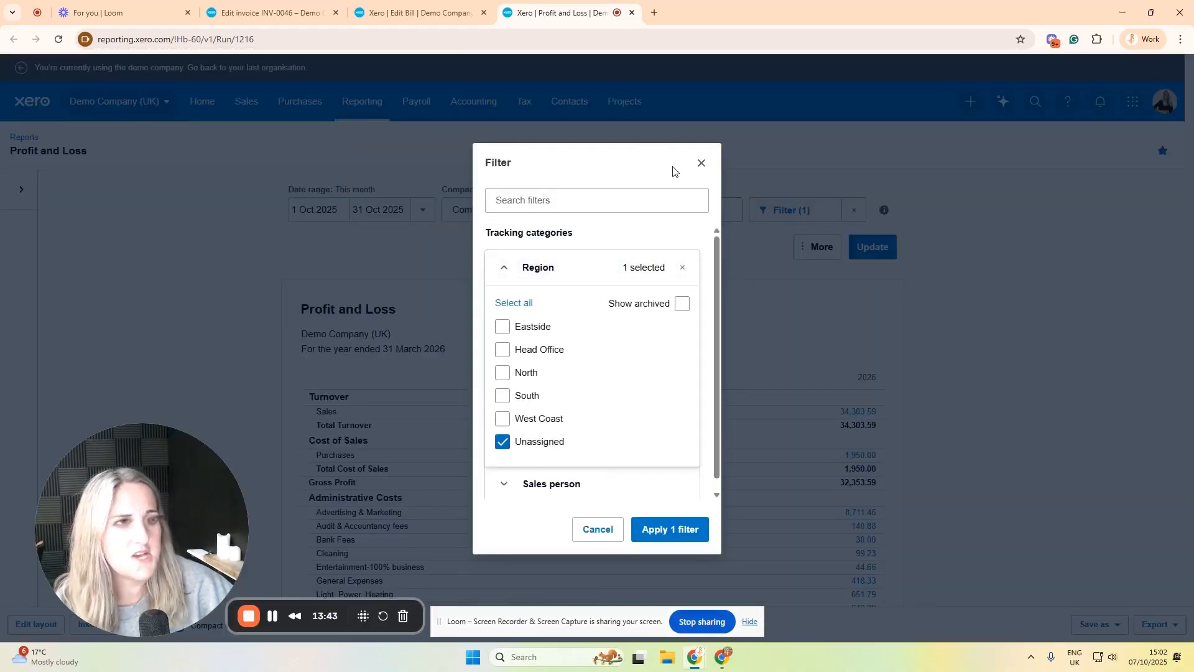
click(701, 162)
click(870, 247)
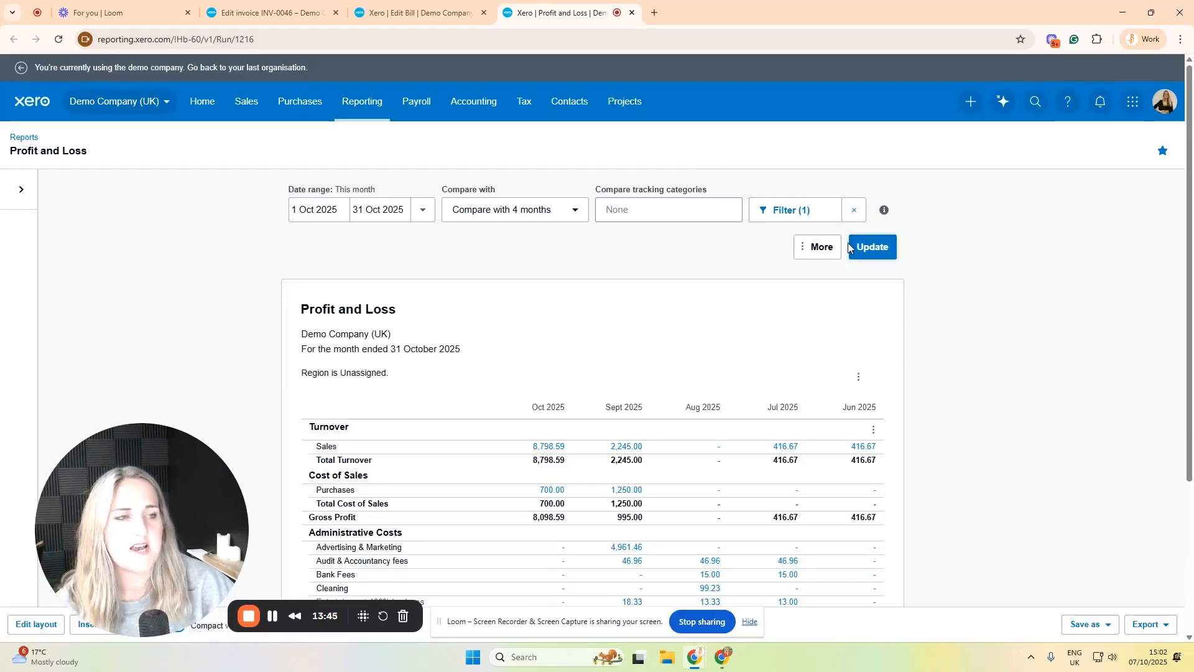
Examine the monthly amounts without a region across the Profit and Loss report, and look over the available accounting tools.
scroll(819, 284, down, 3)
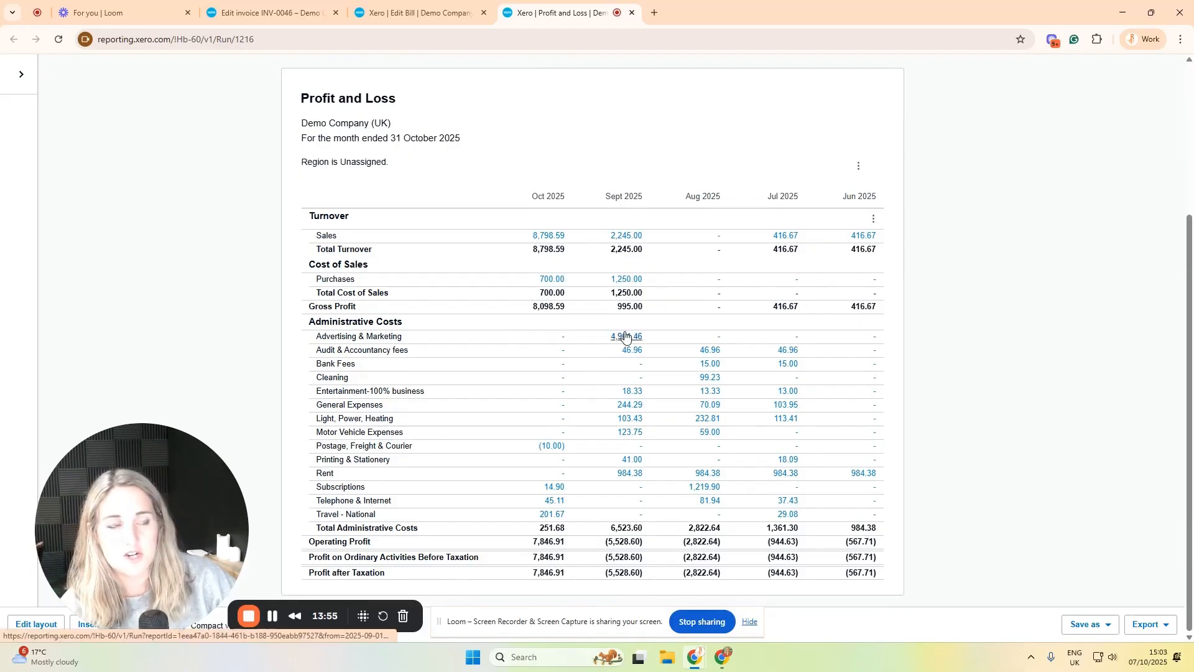
scroll(640, 326, up, 4)
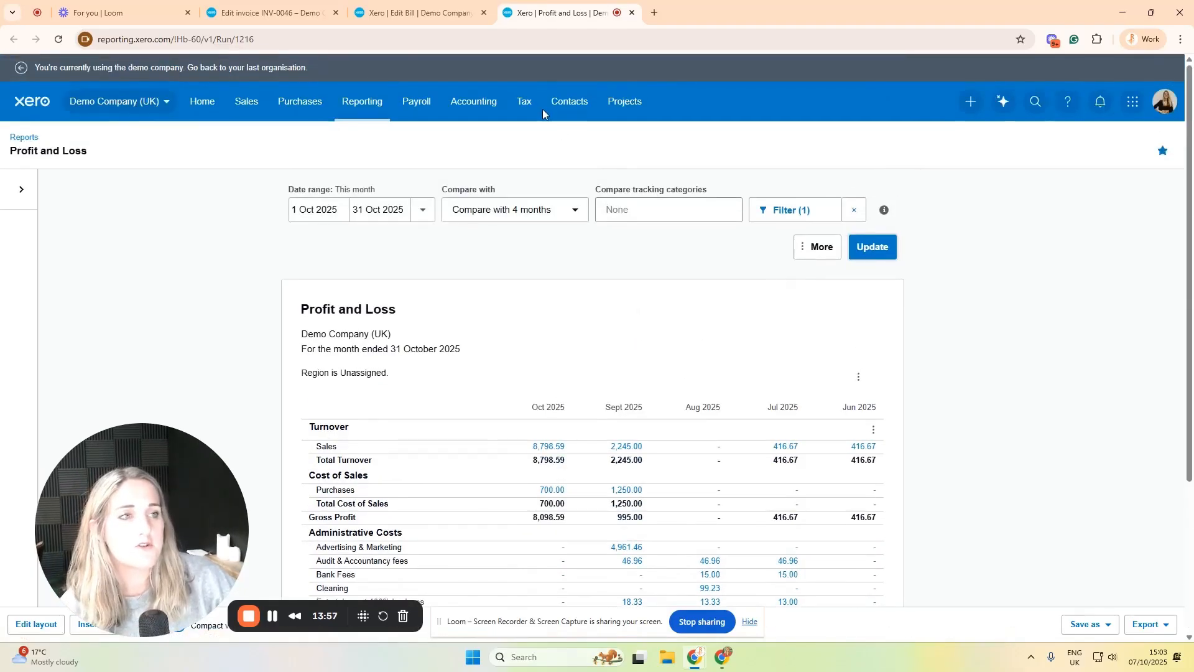
click(461, 108)
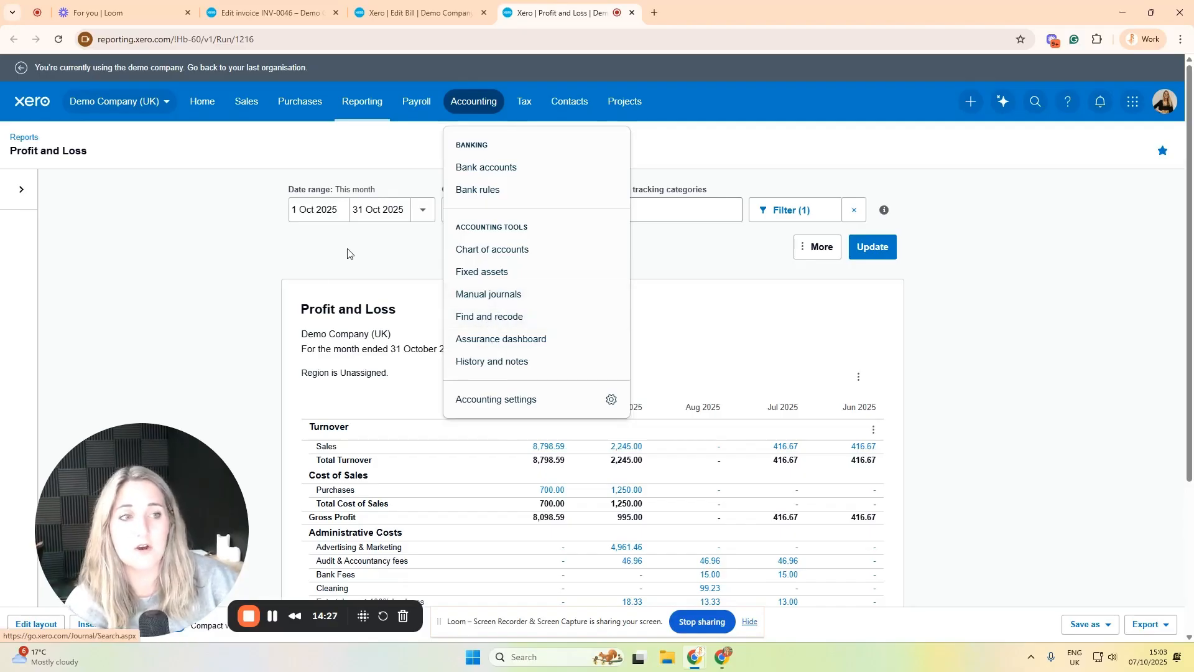
click(315, 253)
scroll(547, 448, down, 4)
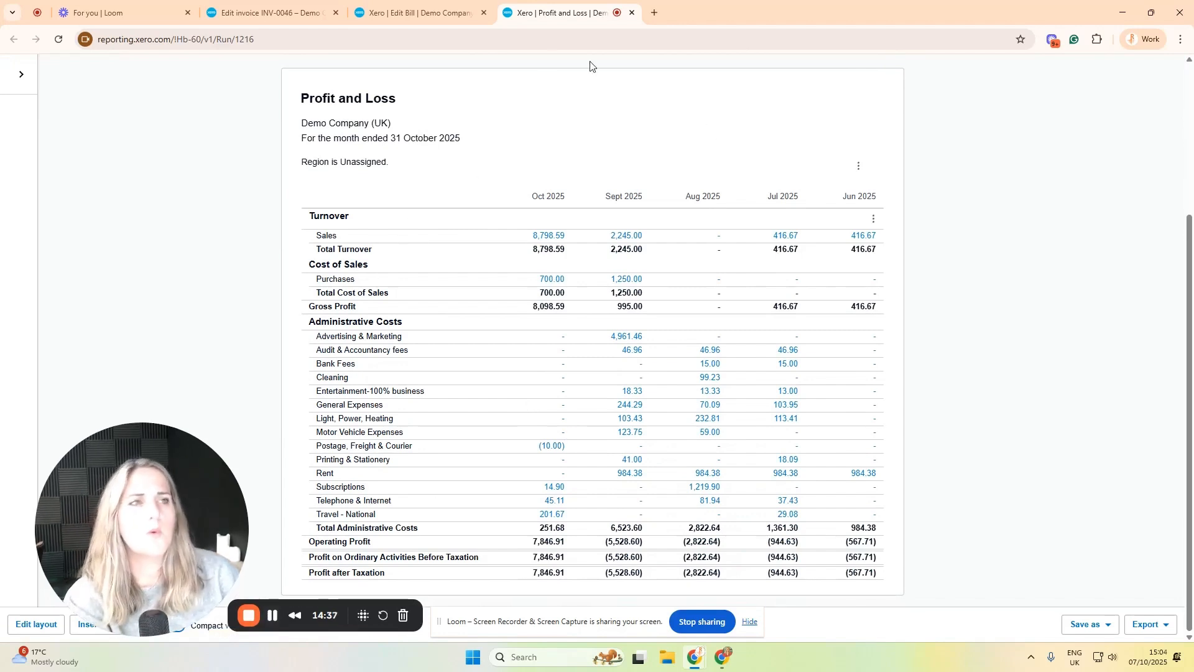
scroll(655, 306, up, 4)
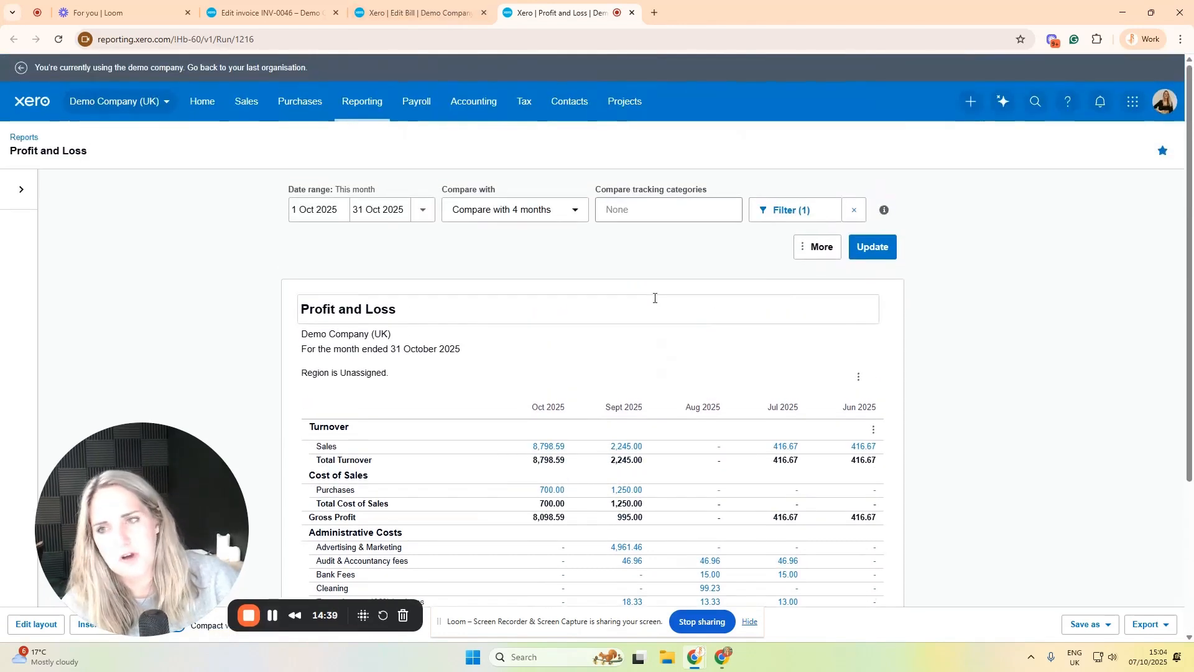
scroll(654, 305, down, 1)
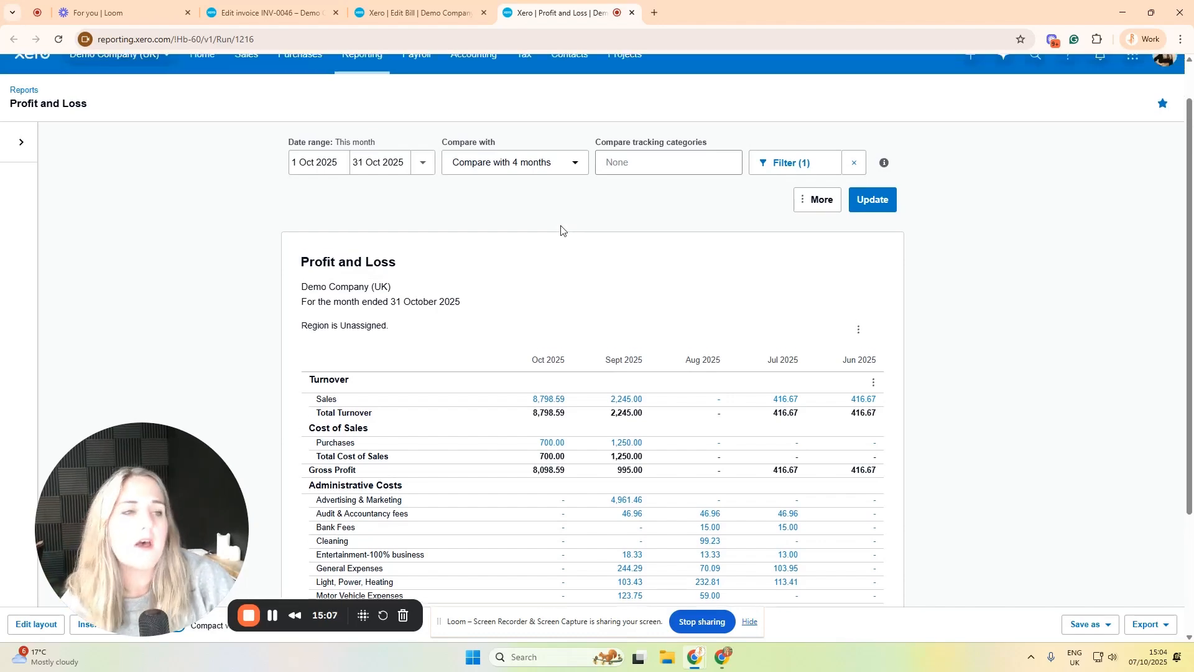
scroll(560, 230, up, 1)
scroll(590, 392, down, 1)
scroll(668, 465, down, 2)
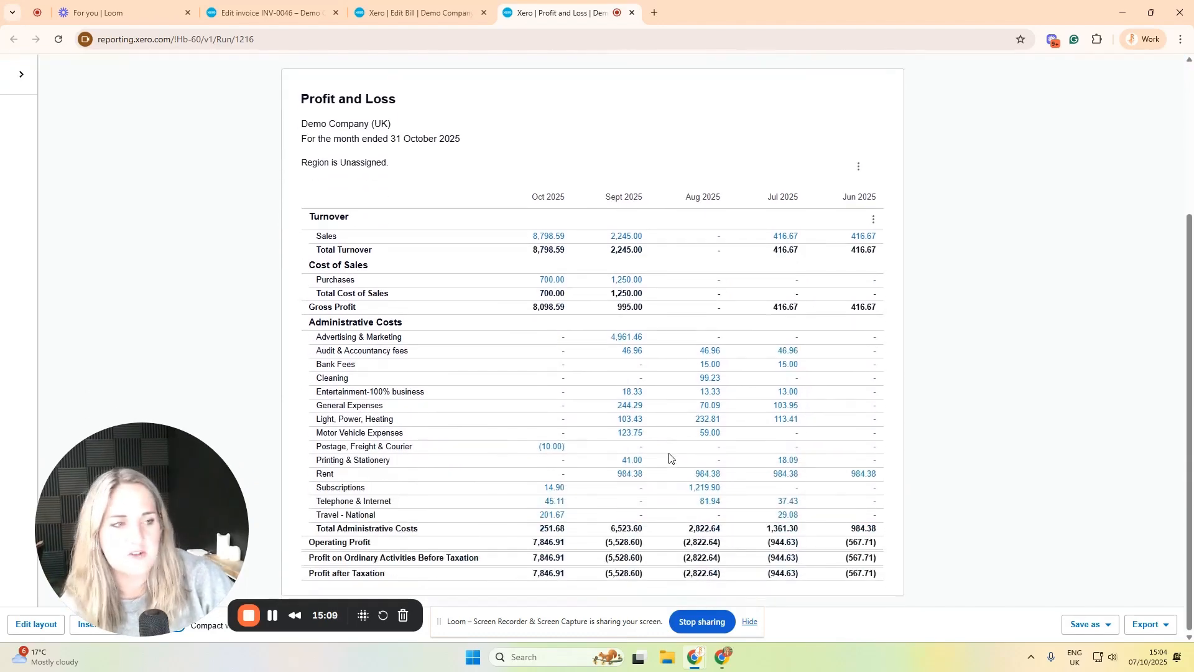
scroll(668, 457, up, 4)
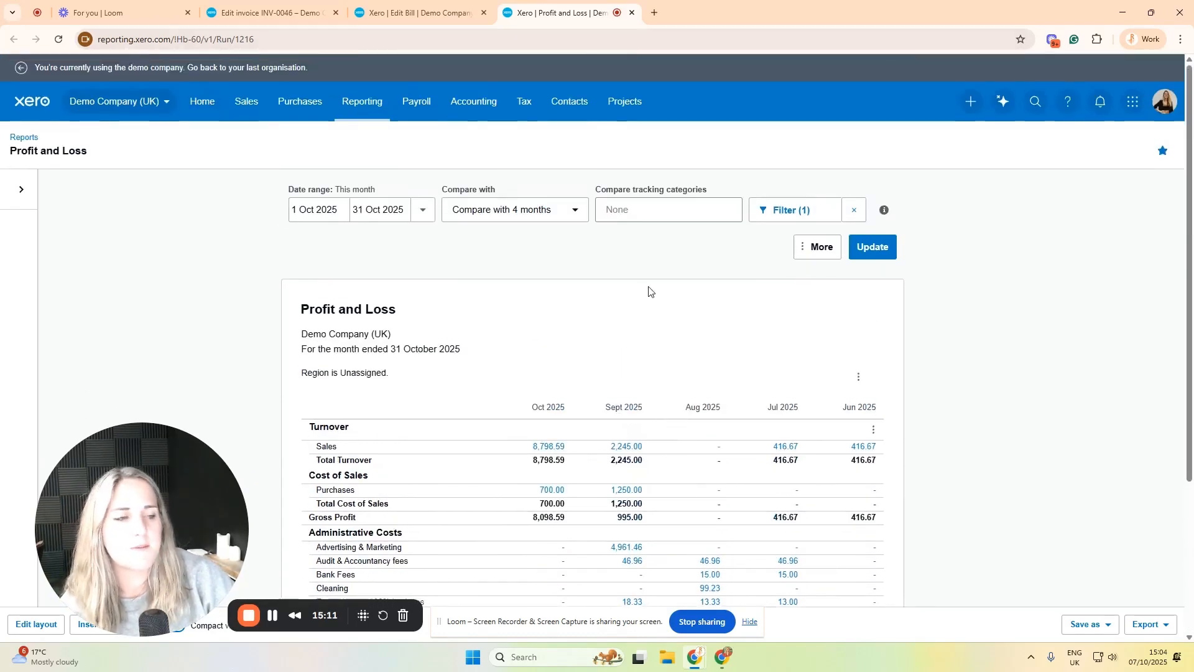
scroll(565, 299, down, 3)
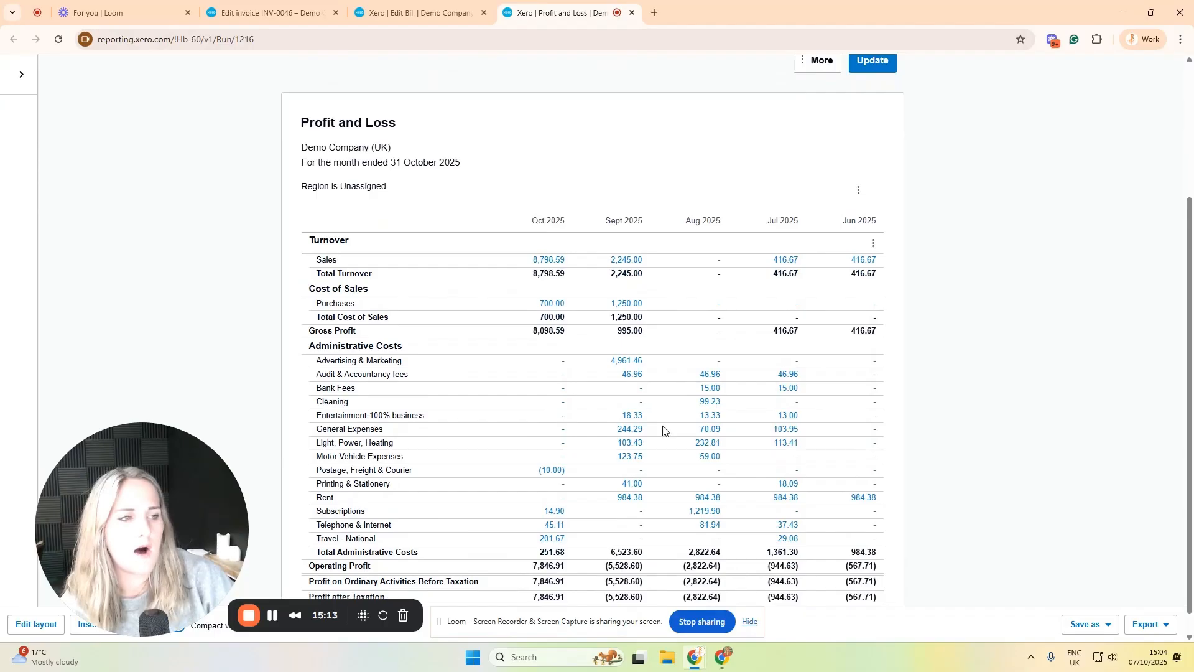
scroll(747, 448, down, 1)
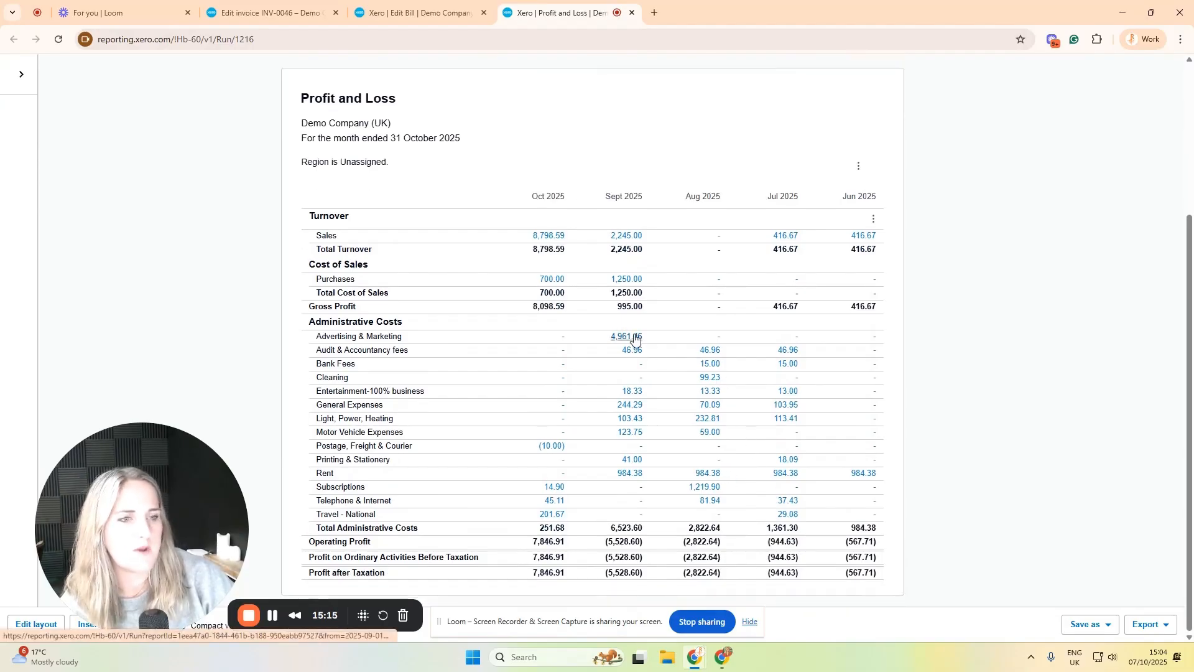
Open the September 2025 Sales transactions in a separate browser tab, review the entries without a region and return to the Profit and Loss report.
right_click(642, 239)
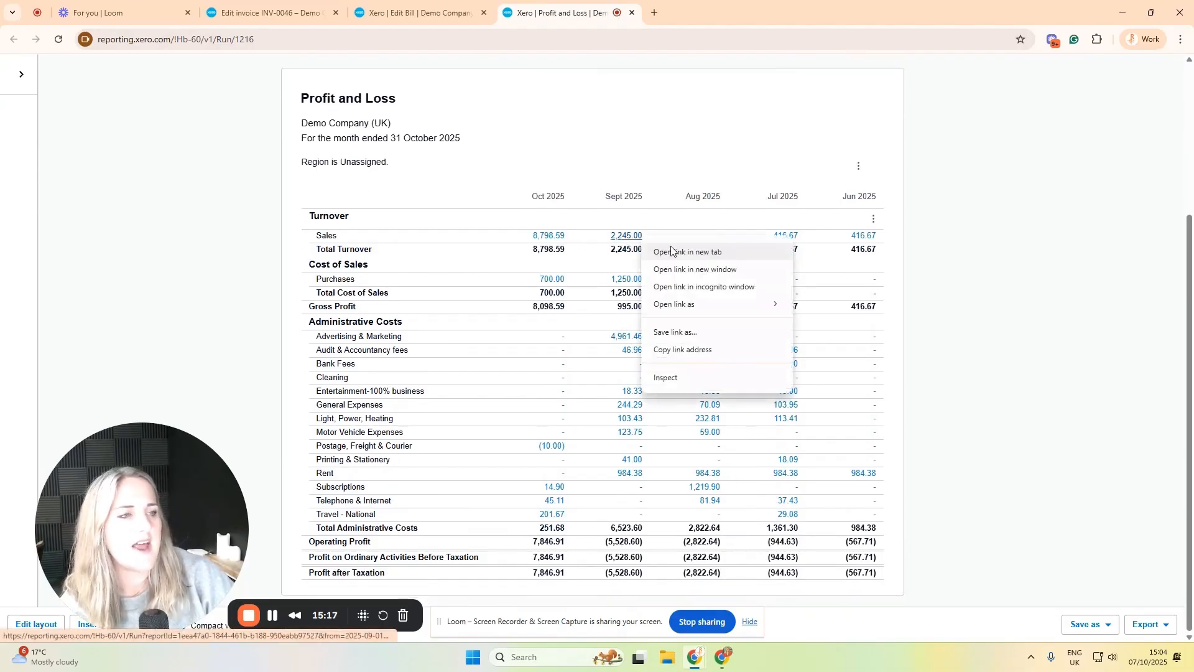
click(677, 251)
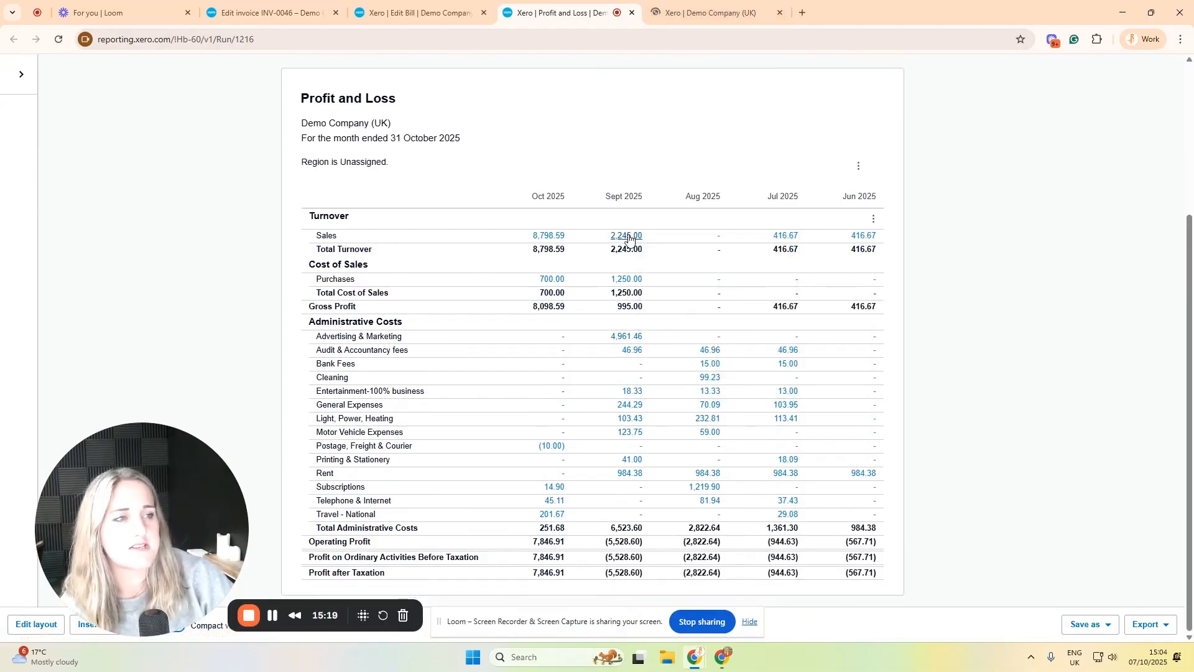
click(697, 13)
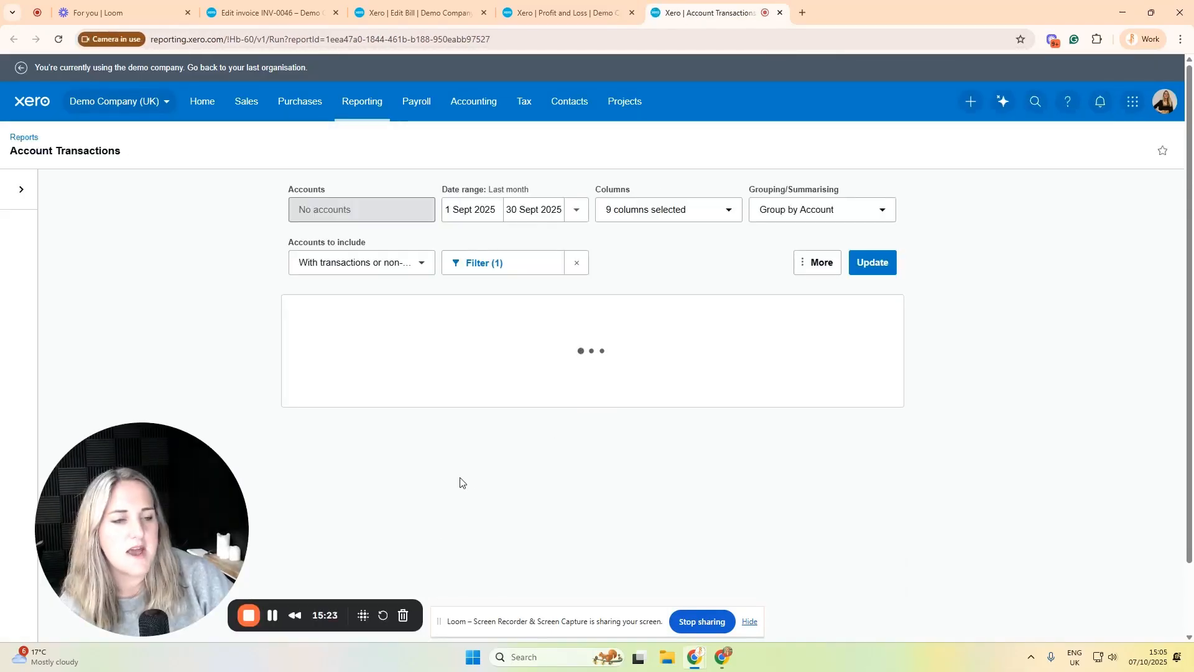
scroll(601, 402, down, 1)
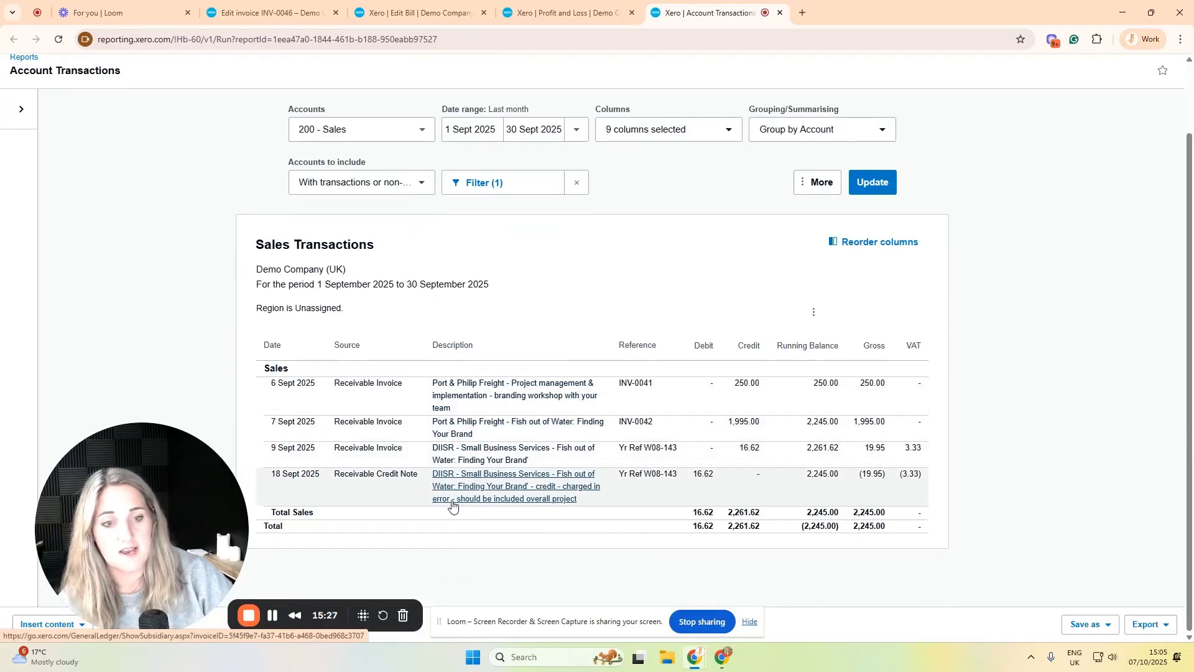
click(552, 11)
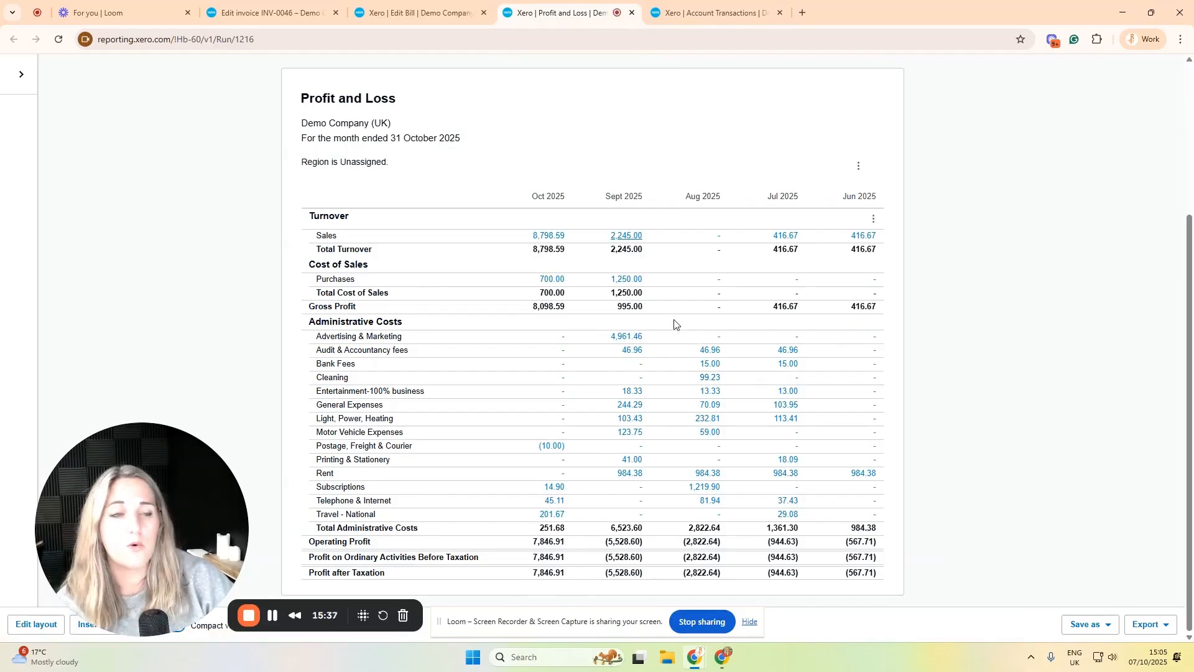
Remove the period comparison from the Profit and Loss report by setting it to None.
scroll(674, 319, up, 4)
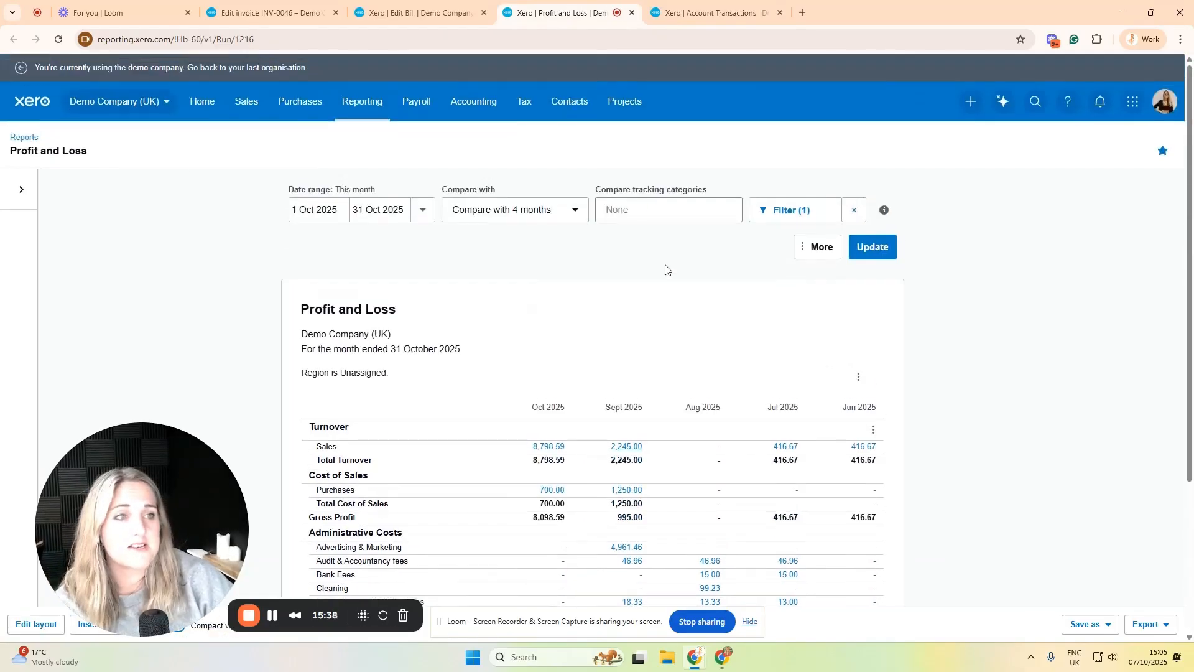
click(349, 106)
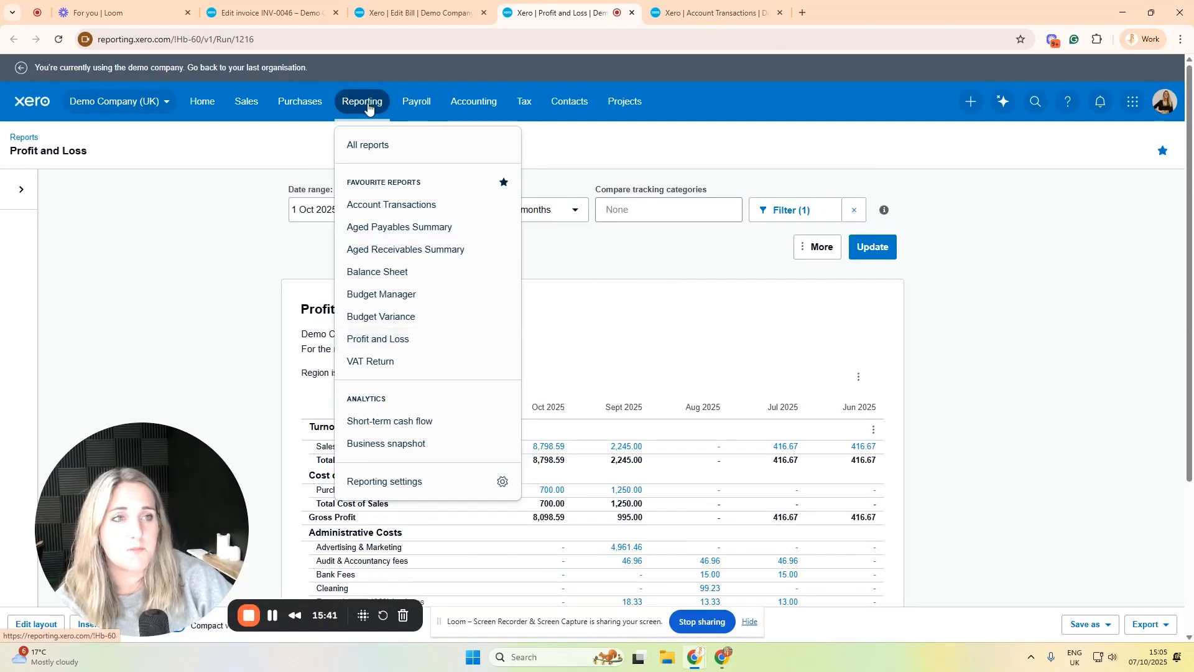
click(216, 285)
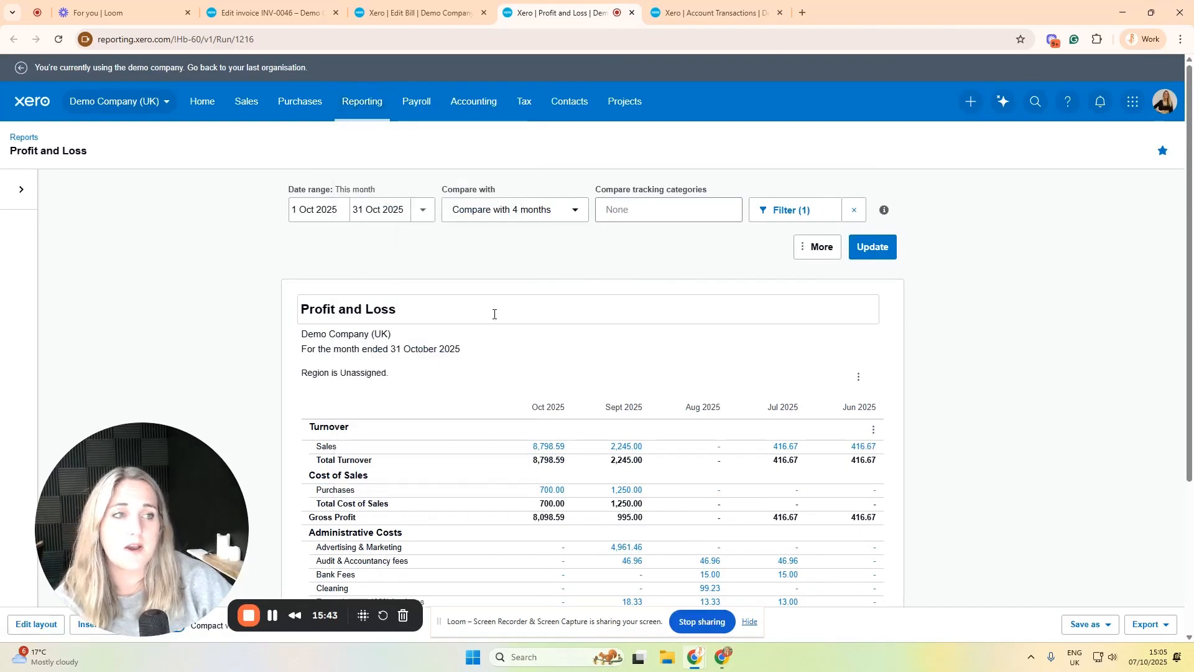
click(474, 210)
click(476, 268)
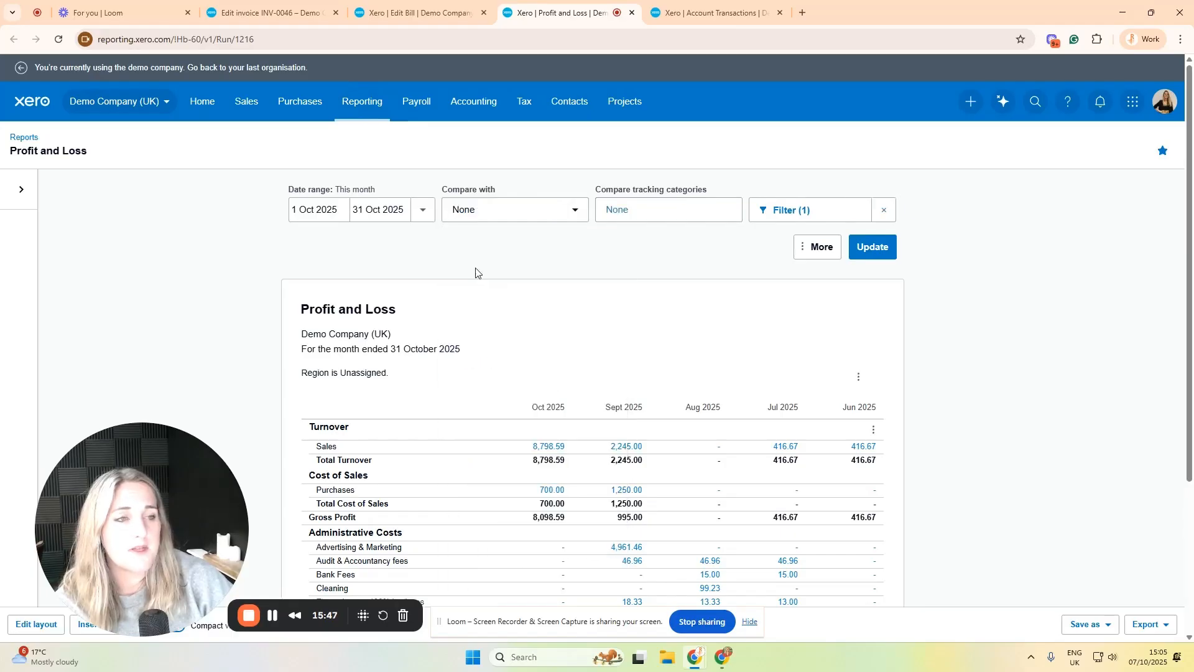
Select Eastside, North, South and West Coast under Region for the report's tracking category comparison.
click(626, 213)
click(552, 280)
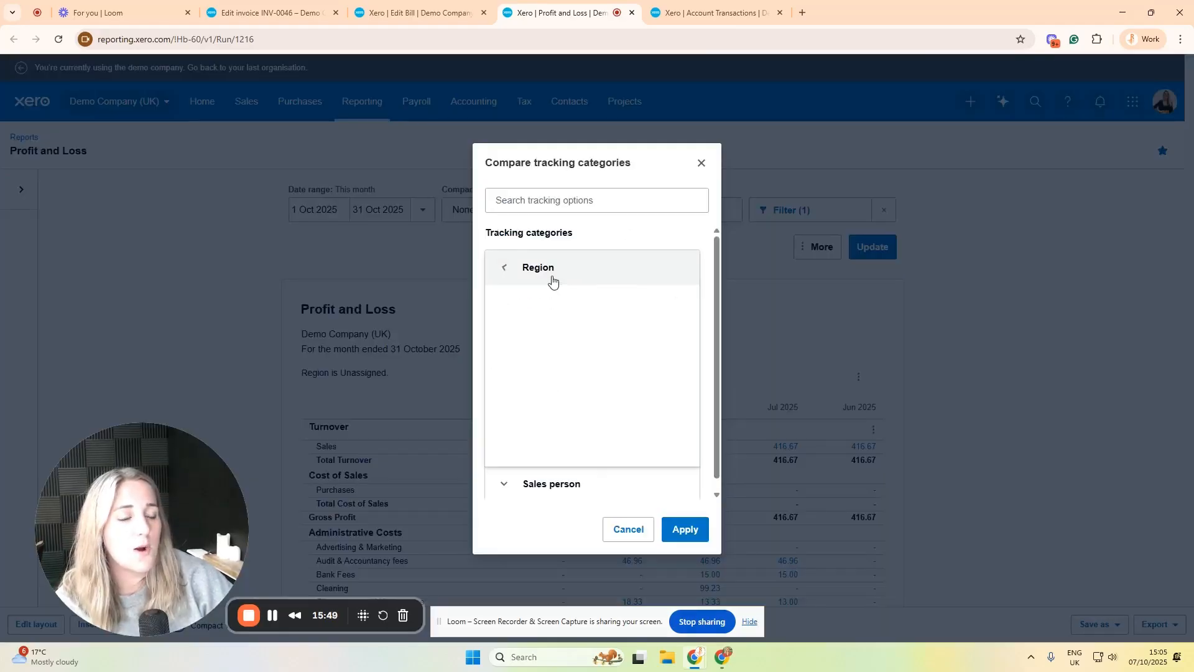
click(503, 327)
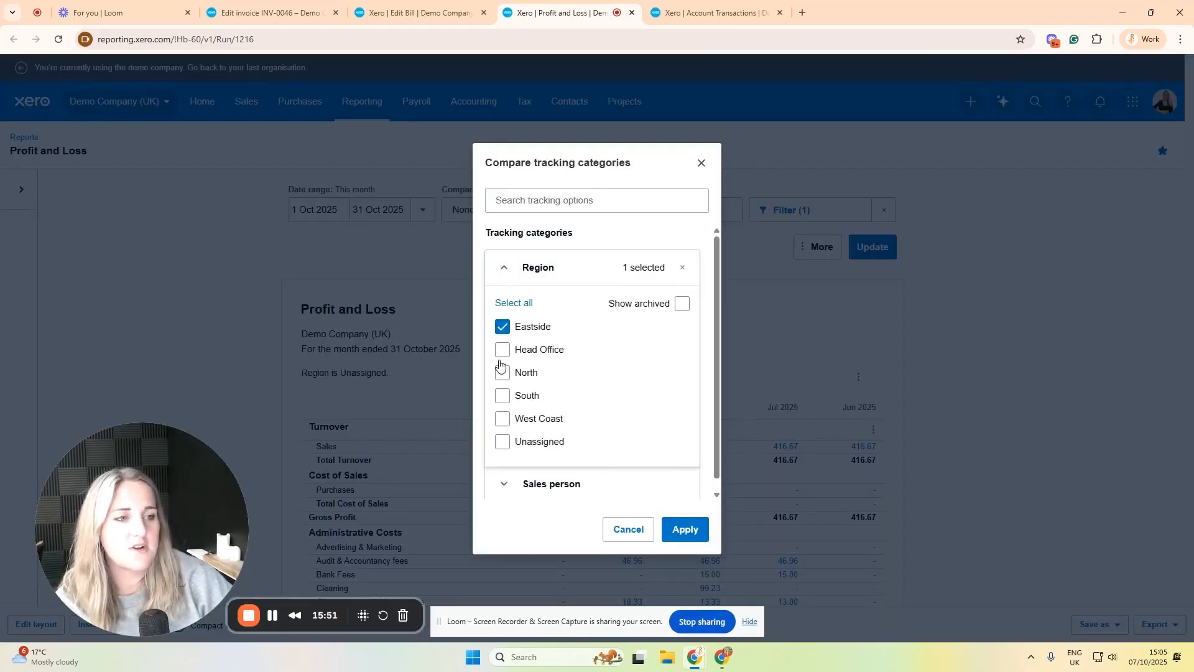
click(502, 372)
click(502, 395)
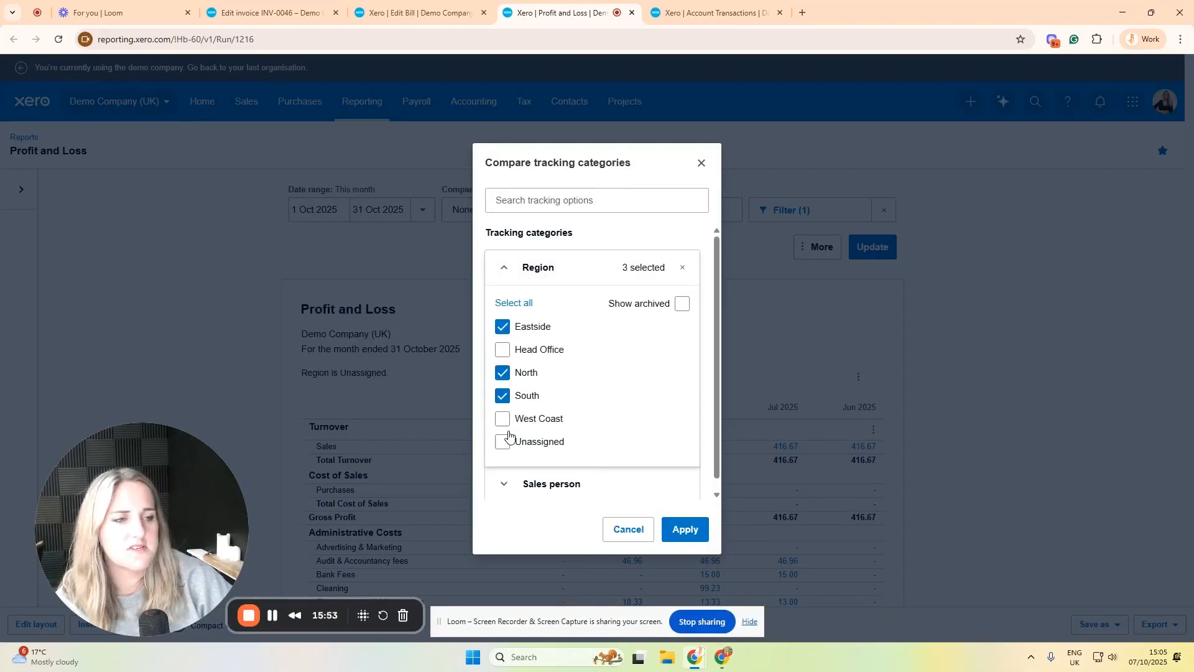
click(503, 418)
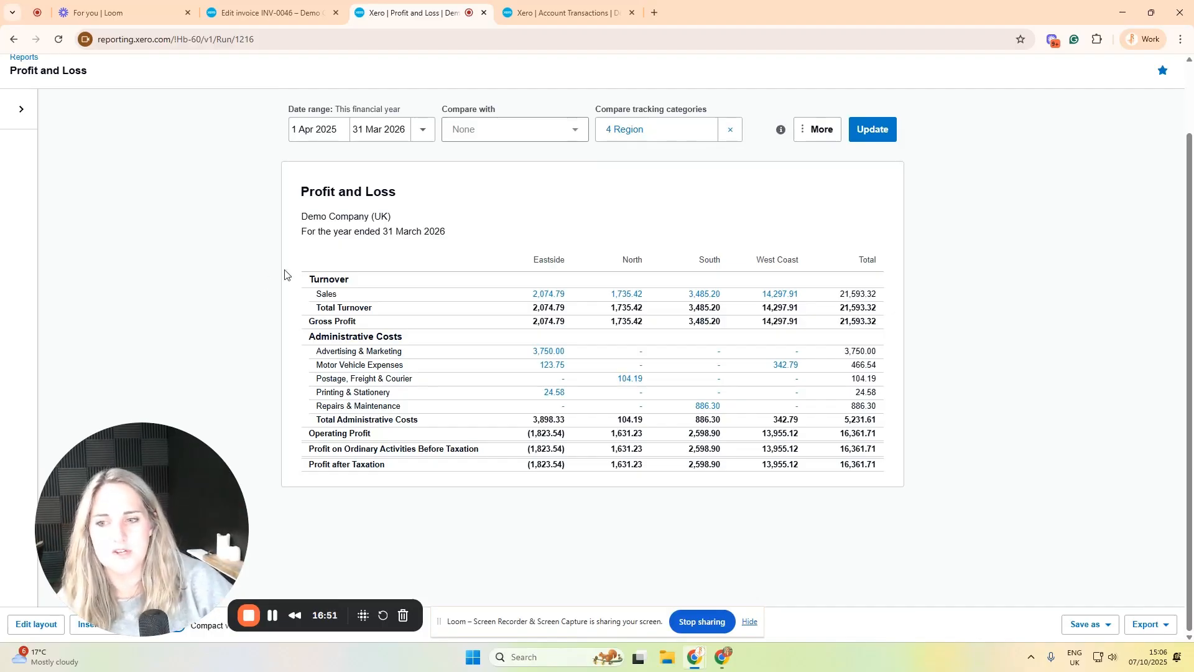
Open the save options for the Profit and Loss report comparing the four regions.
click(1106, 626)
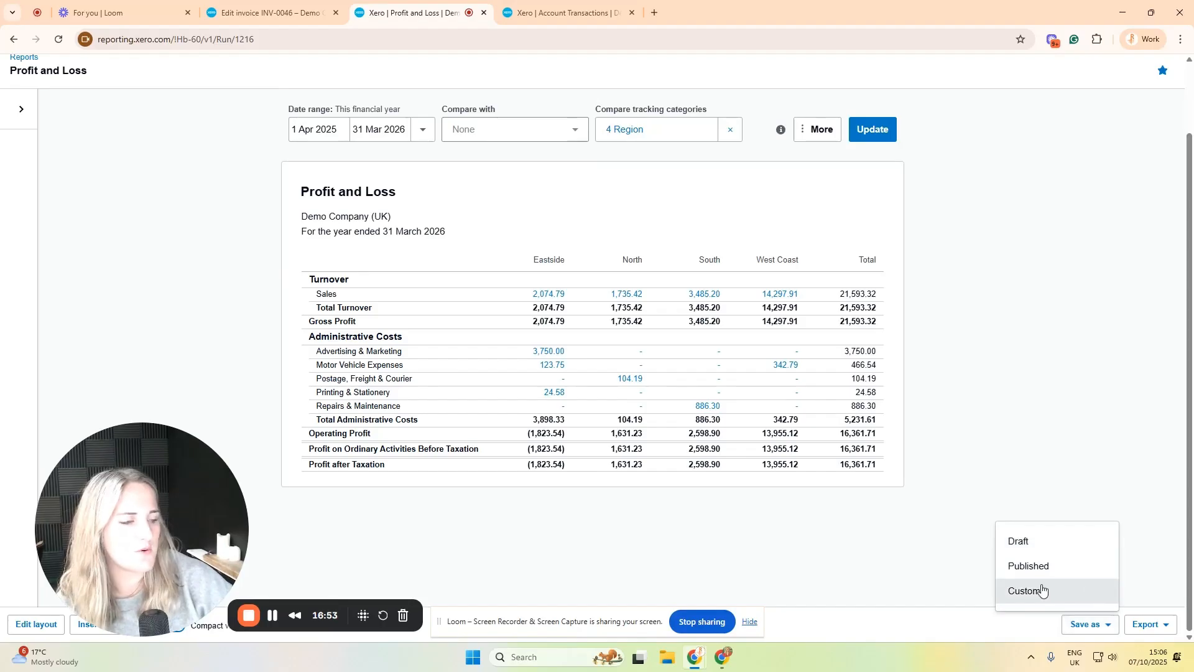